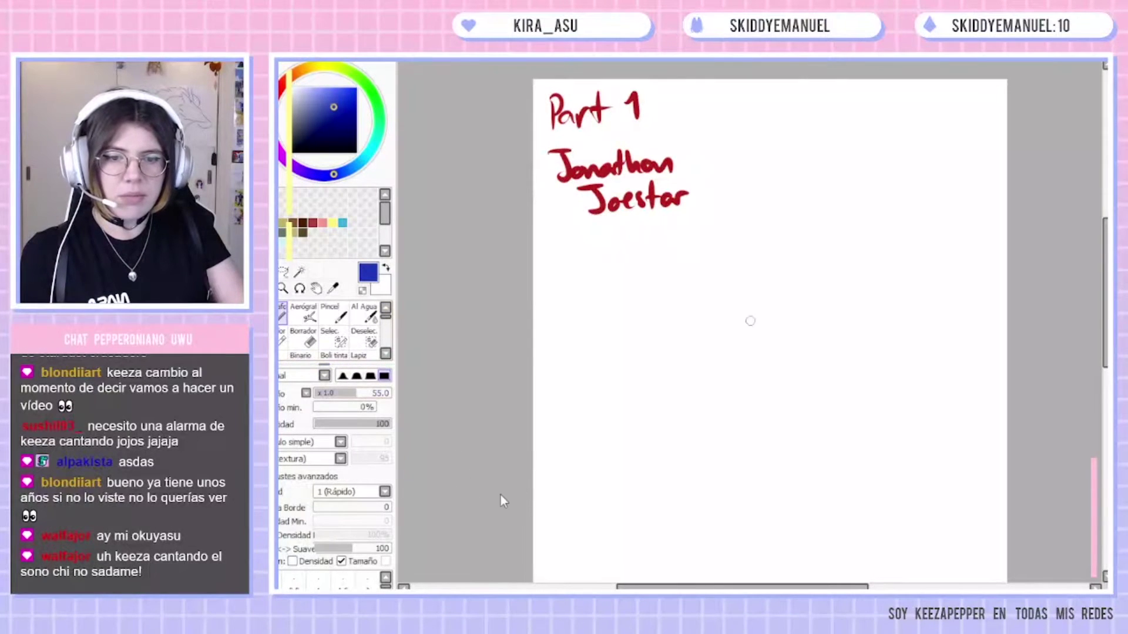
Enlarge the brush to 470 and recolour the "Part 1" heading and the character name in blue.
left_click_drag(356, 393, 386, 393)
left_click(336, 432)
mouse_move(567, 170)
left_mouse_down()
mouse_move(615, 126)
mouse_move(684, 102)
left_mouse_up()
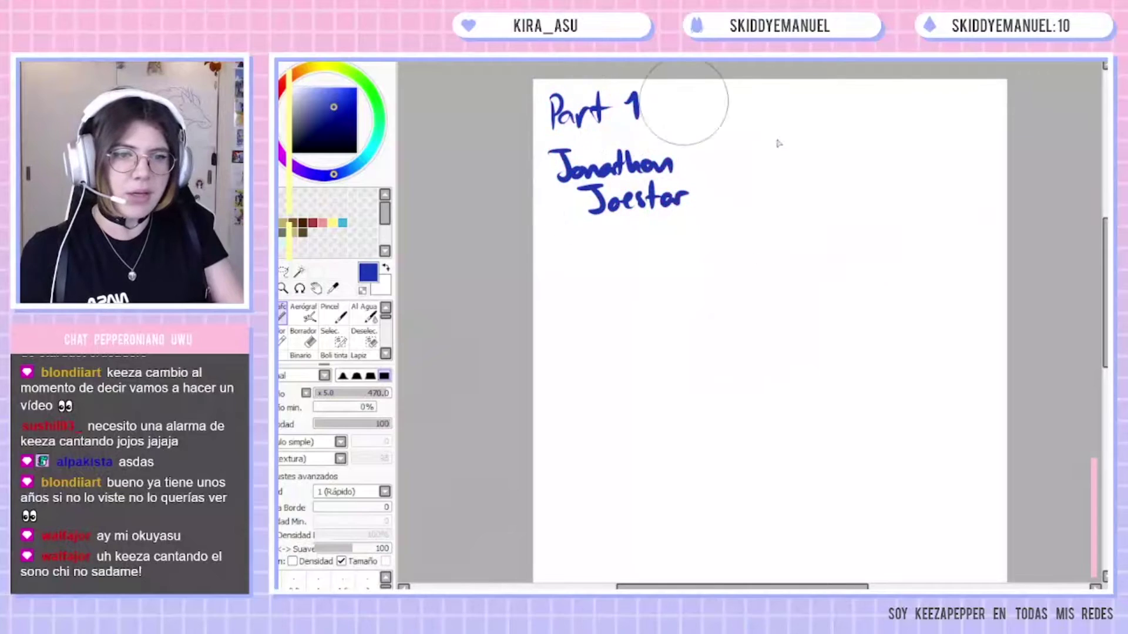
Reduce the brush size to 70 for sketching.
key("bracketleft")
key("bracketleft")
key("bracketleft")
key("bracketleft")
key("bracketleft")
key("bracketleft")
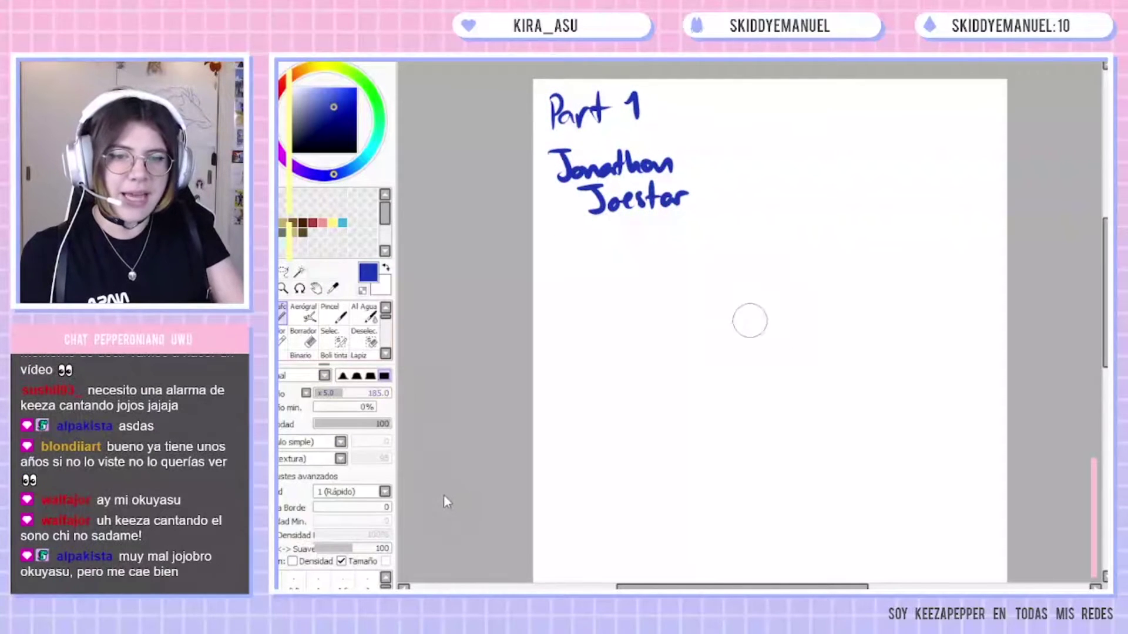
key("bracketleft")
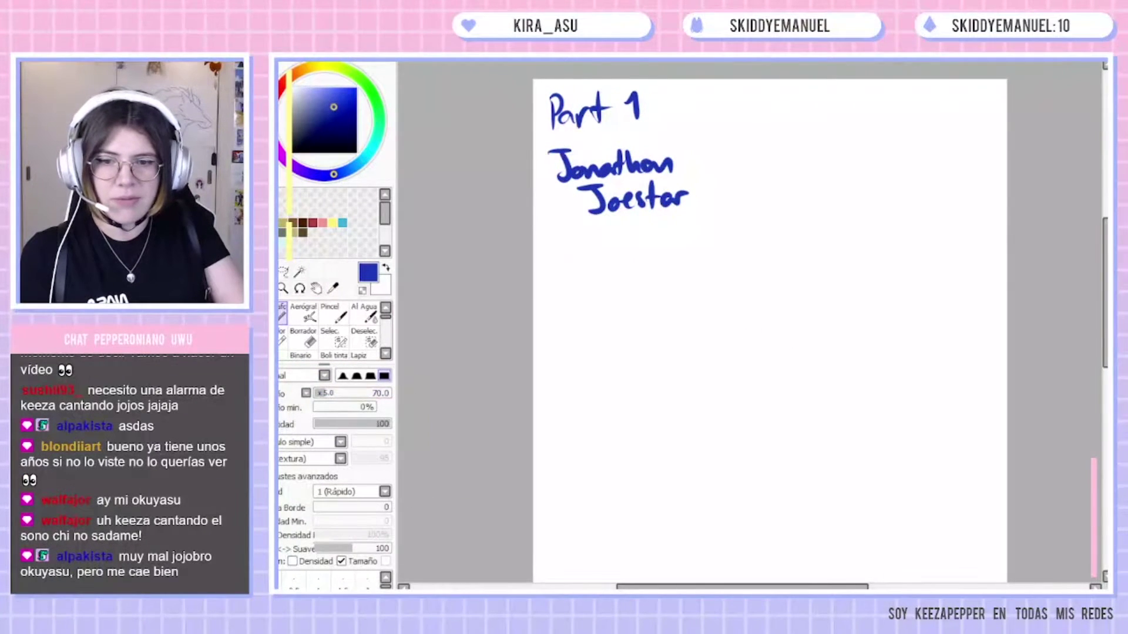
scroll(773, 68, "up", 4)
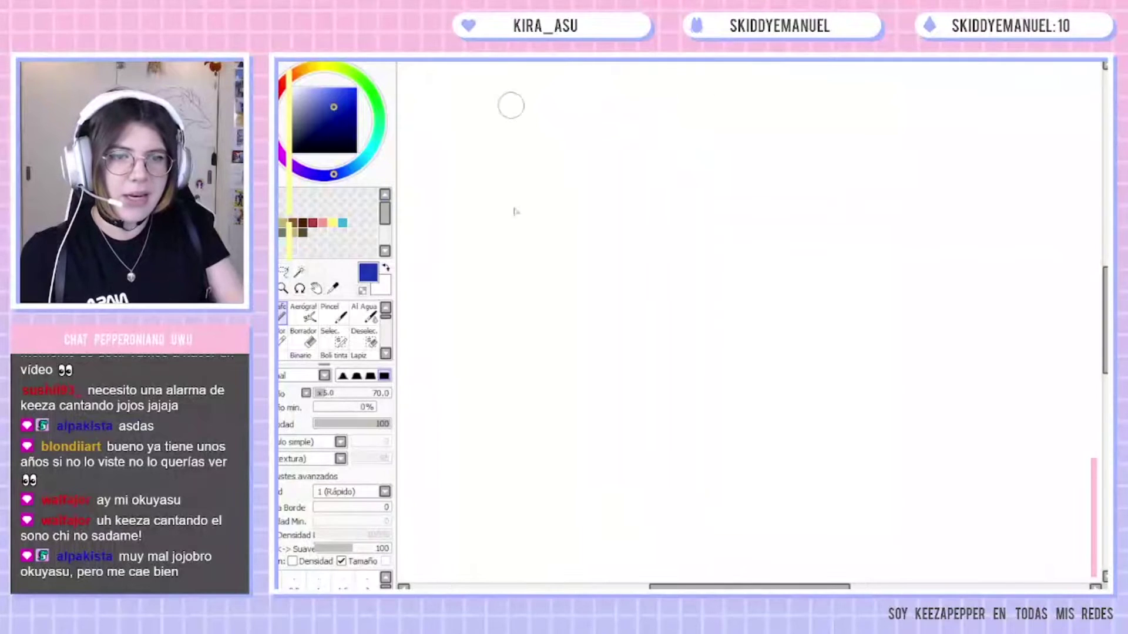
mouse_move(658, 176)
left_mouse_down()
mouse_move(729, 235)
mouse_move(642, 189)
mouse_move(679, 385)
mouse_move(707, 341)
left_mouse_up()
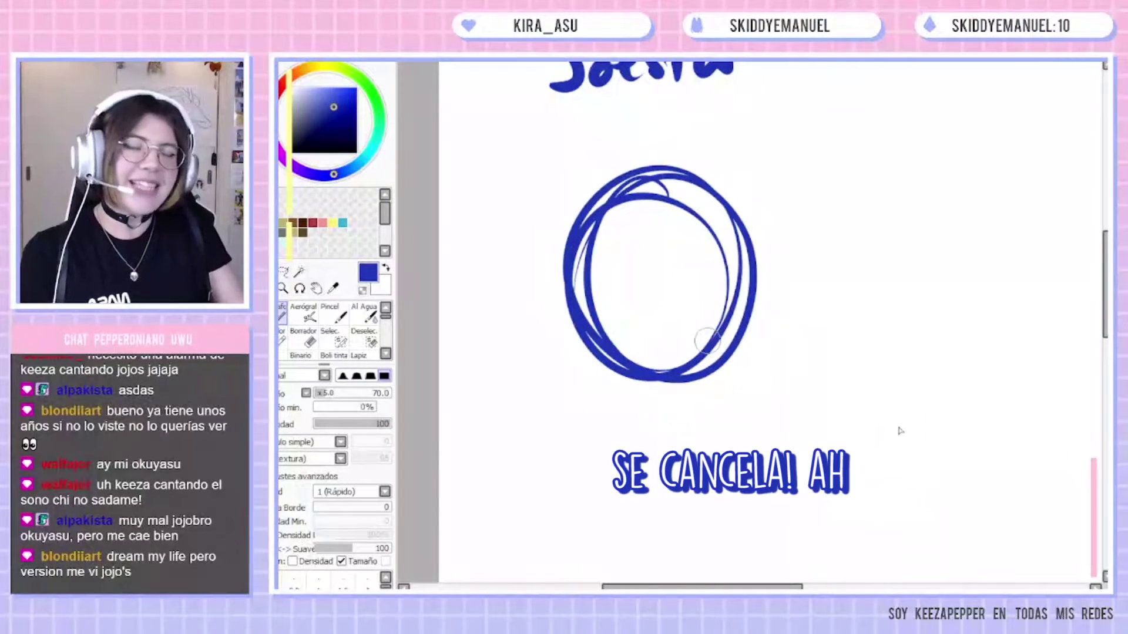
mouse_move(586, 338)
left_mouse_down()
mouse_move(605, 365)
mouse_move(679, 407)
mouse_move(734, 404)
mouse_move(760, 355)
mouse_move(759, 230)
left_mouse_up()
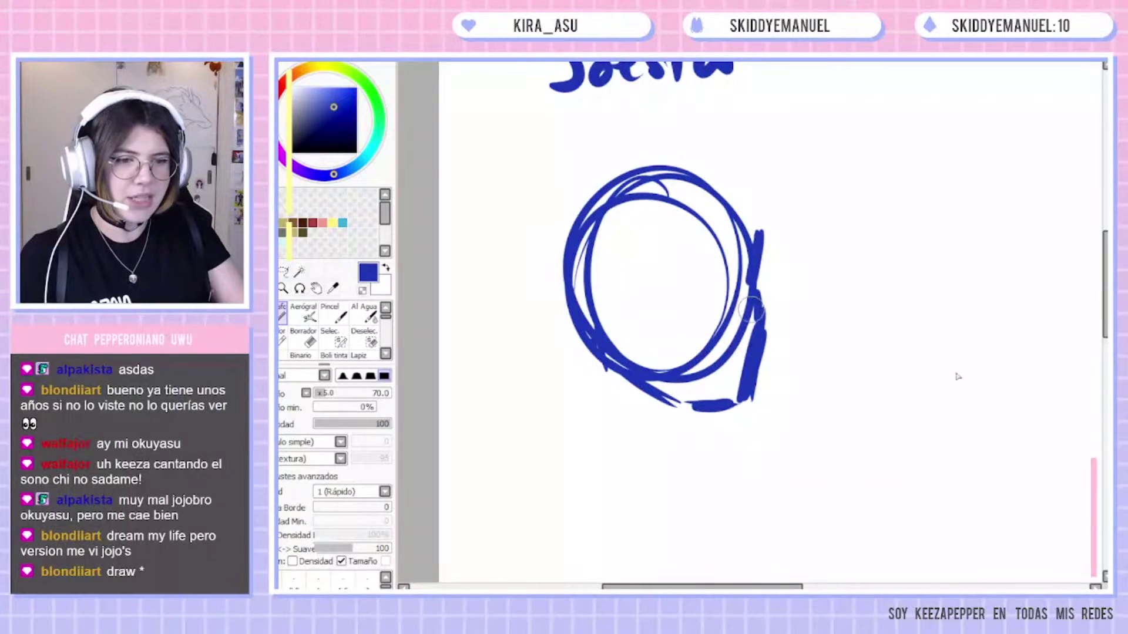
key("d")
Sketch the head below the heading as a round circle with an angular jaw, chin and one ear.
mouse_move(687, 154)
left_mouse_down()
mouse_move(781, 239)
mouse_move(763, 249)
left_mouse_up()
mouse_move(577, 351)
left_mouse_down()
mouse_move(642, 452)
mouse_move(662, 462)
mouse_move(695, 460)
mouse_move(795, 370)
left_mouse_up()
left_click_drag(675, 477, 782, 389)
mouse_move(783, 396)
left_mouse_down()
mouse_move(793, 356)
mouse_move(786, 369)
left_mouse_up()
mouse_move(796, 292)
left_mouse_down()
mouse_move(803, 326)
mouse_move(780, 351)
left_mouse_up()
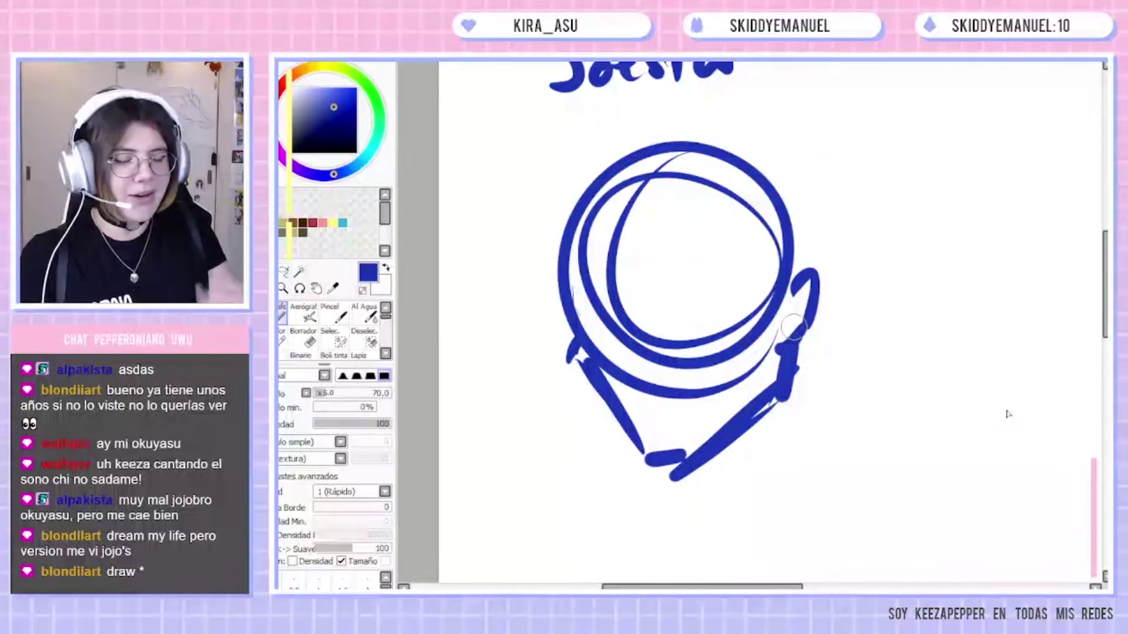
Rough out the rest of the figure around the head with loose strokes for the hair, neck, shoulders and torso.
left_click_drag(741, 93, 763, 121)
mouse_move(713, 88)
left_mouse_down()
mouse_move(728, 116)
mouse_move(677, 122)
left_mouse_up()
mouse_move(673, 121)
left_mouse_down()
mouse_move(625, 127)
mouse_move(584, 154)
left_mouse_up()
mouse_move(621, 136)
left_mouse_down()
mouse_move(549, 101)
mouse_move(555, 143)
left_mouse_up()
left_click_drag(556, 143, 518, 174)
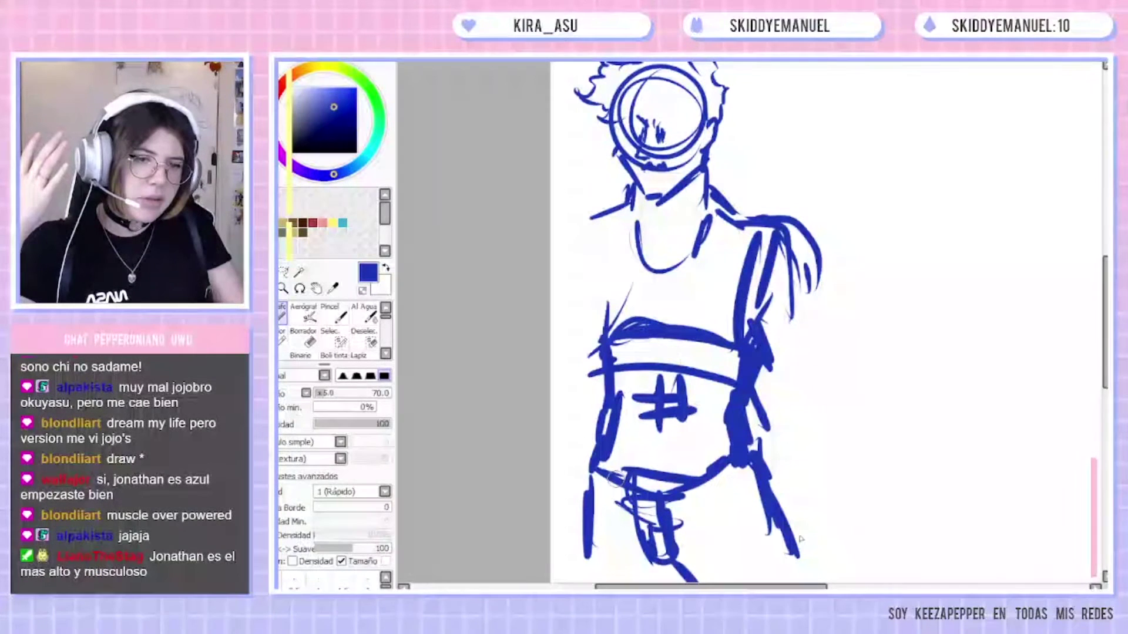
Scale the whole figure sketch down with a transform, keeping it near the page's left edge.
key("ctrl+t")
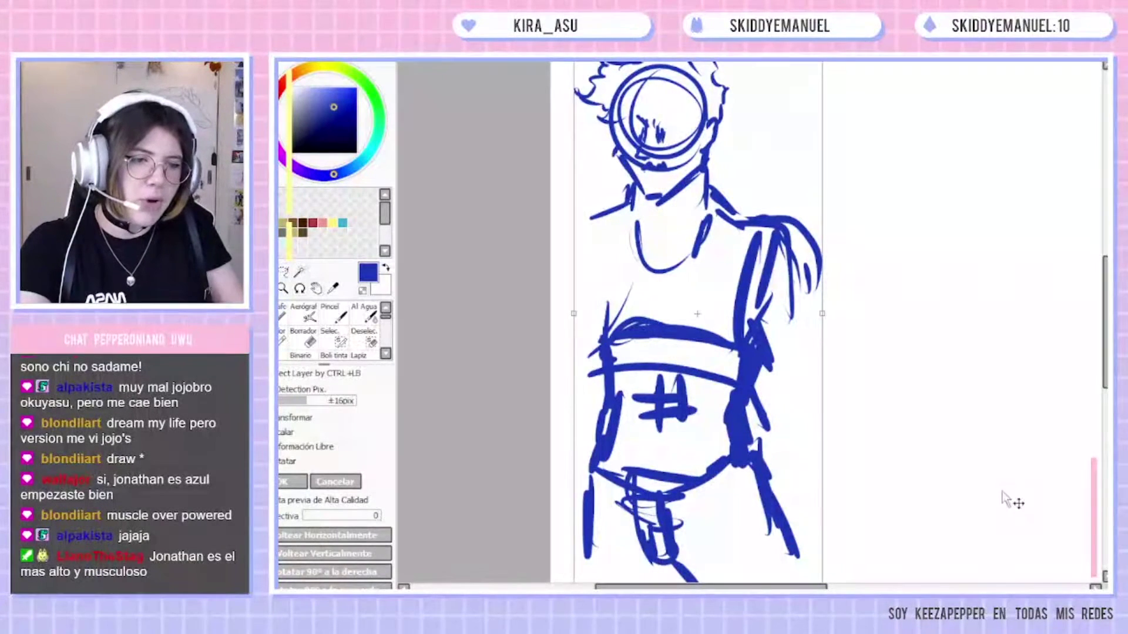
left_click_drag(1026, 216, 1028, 285)
left_click_drag(1043, 132, 924, 356)
left_click_drag(886, 438, 922, 165)
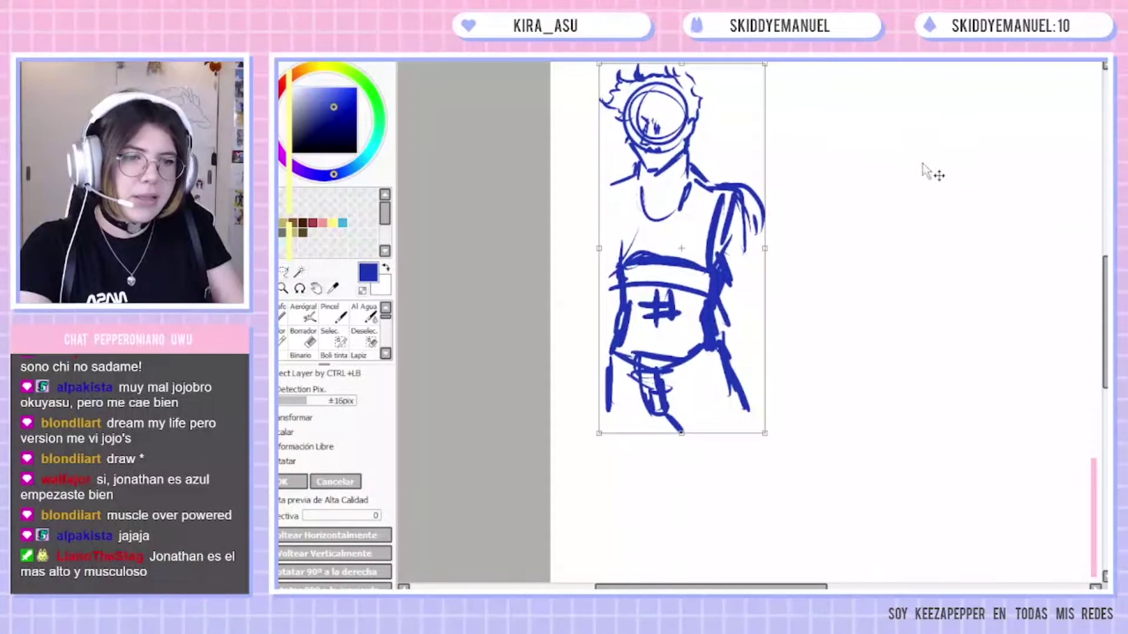
key("Return")
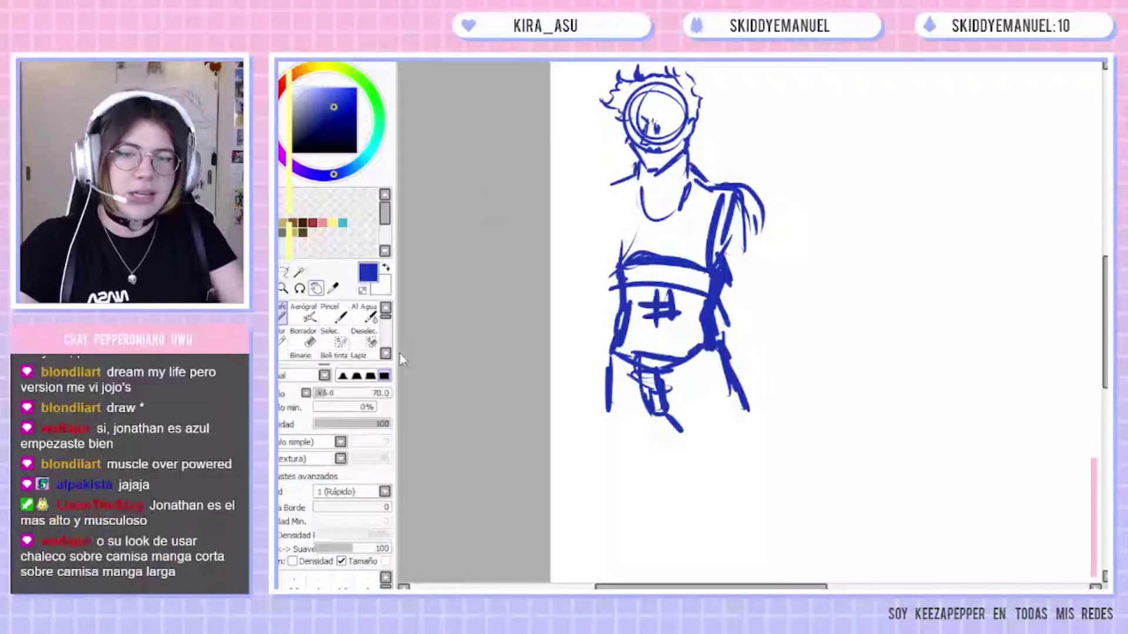
Lasso the head, scale it down slightly and reposition it on the neck.
key("m")
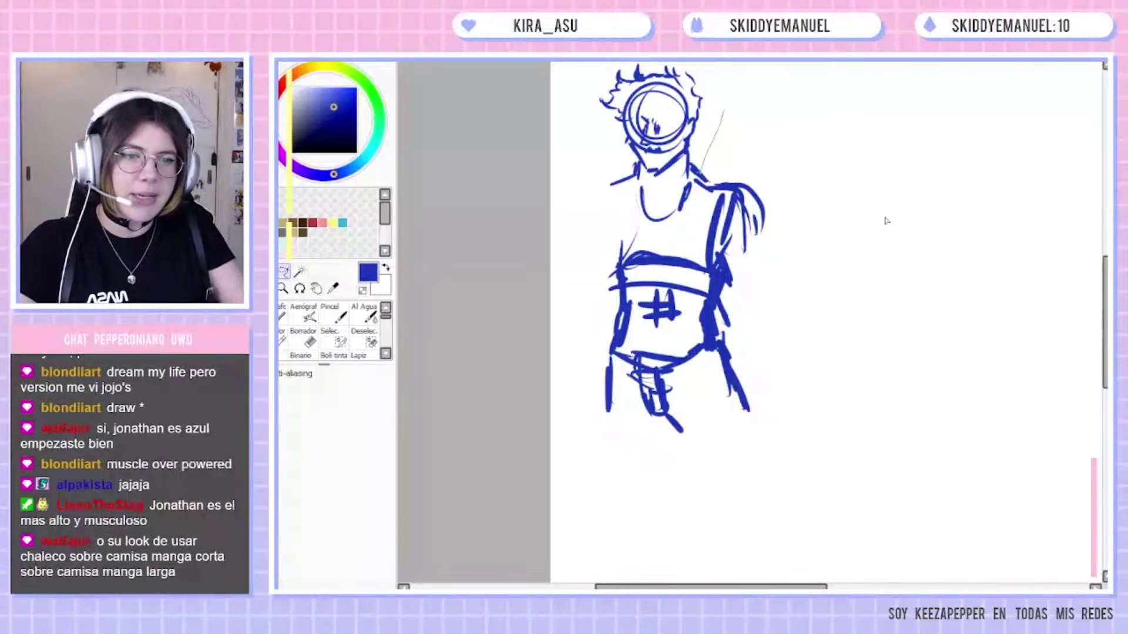
left_click_drag(997, 145, 888, 199)
key("ctrl+t")
mouse_move(764, 80)
left_mouse_down()
mouse_move(798, 103)
mouse_move(785, 101)
left_mouse_up()
left_click_drag(811, 150, 817, 157)
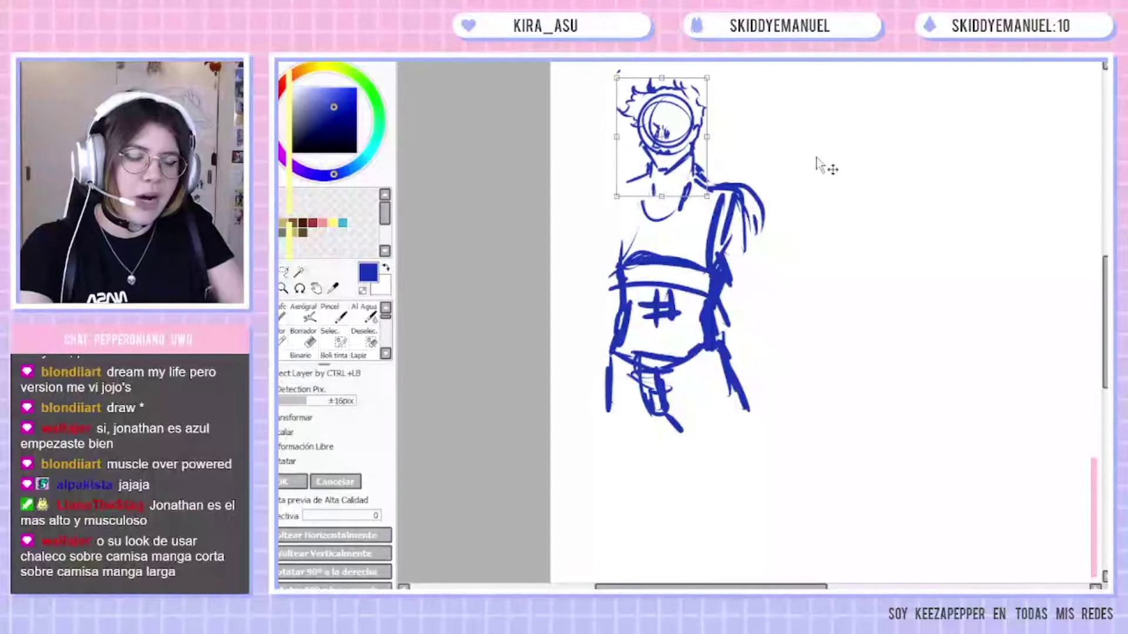
key("Return")
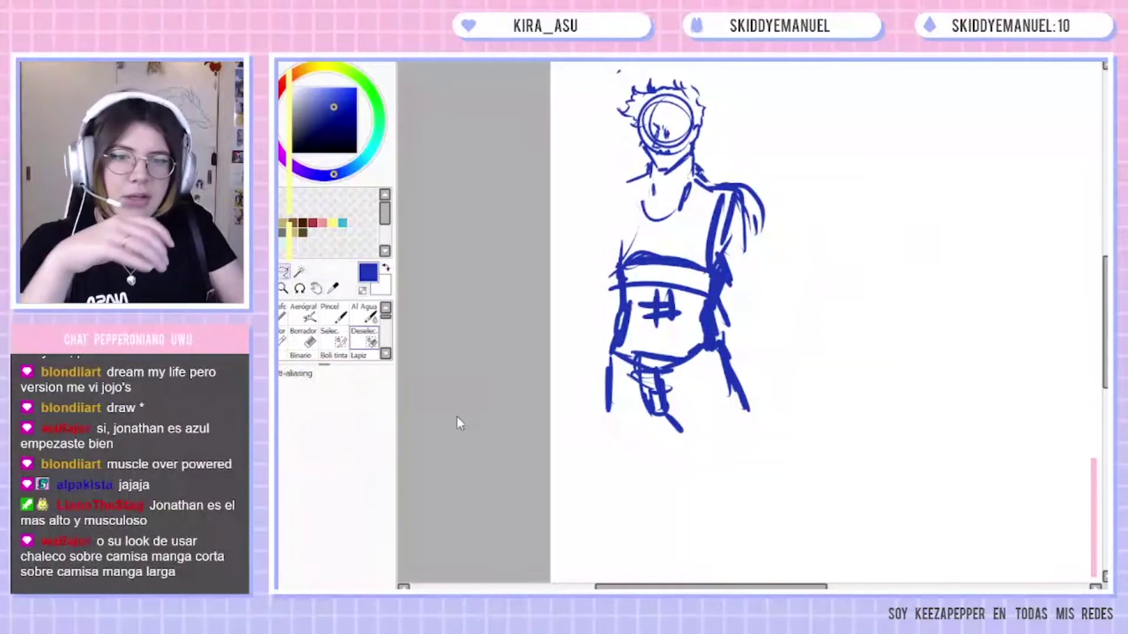
Sketch both arms bent outward at the elbows with the hands resting on the hips.
left_click_drag(743, 250, 780, 281)
mouse_move(746, 254)
left_mouse_down()
mouse_move(775, 303)
mouse_move(764, 298)
mouse_move(723, 339)
left_mouse_up()
mouse_move(702, 350)
left_mouse_down()
mouse_move(704, 369)
mouse_move(745, 350)
left_mouse_up()
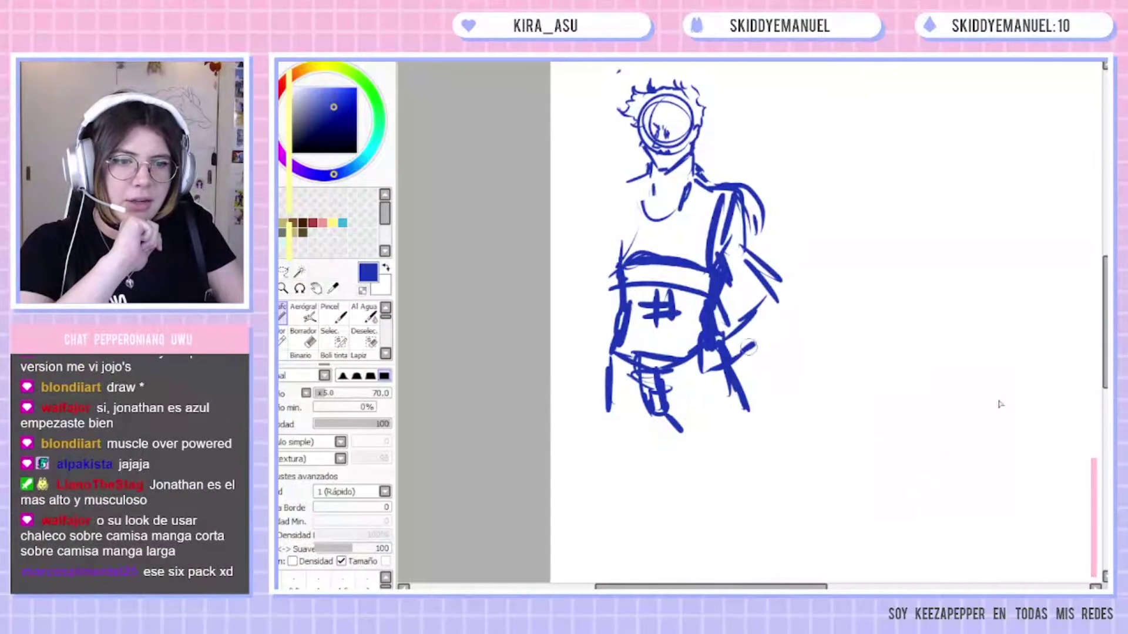
left_click_drag(812, 289, 736, 358)
mouse_move(772, 212)
left_mouse_down()
mouse_move(808, 273)
mouse_move(769, 291)
mouse_move(755, 339)
left_mouse_up()
left_click_drag(770, 250, 805, 288)
left_click_drag(735, 243, 784, 297)
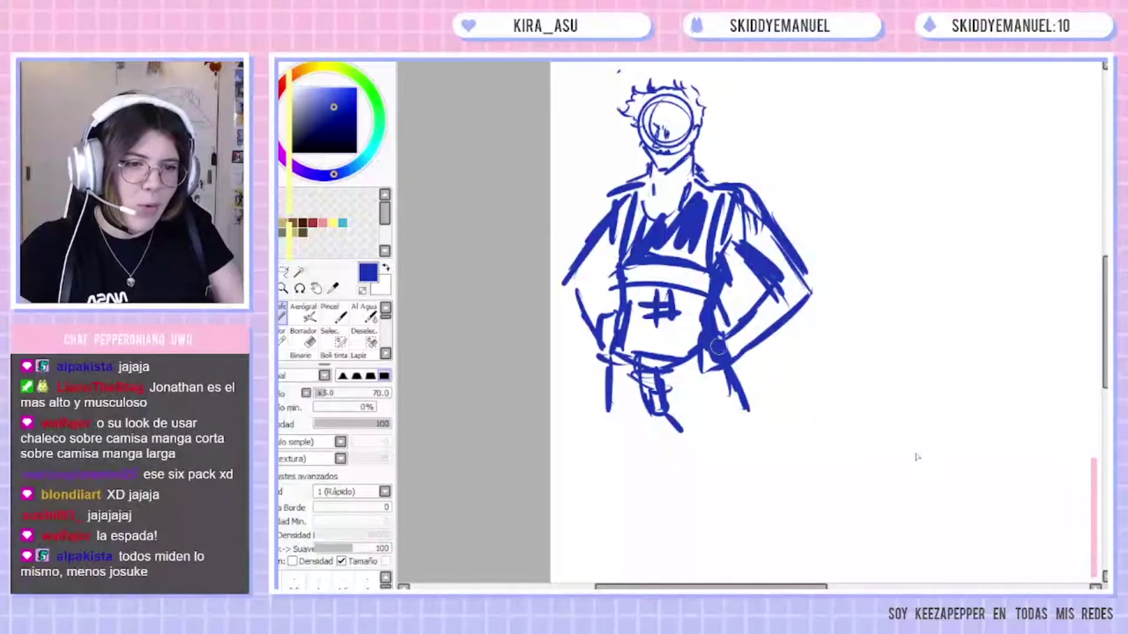
mouse_move(621, 344)
left_mouse_down()
mouse_move(608, 347)
mouse_move(601, 290)
left_mouse_up()
left_click_drag(611, 310, 597, 265)
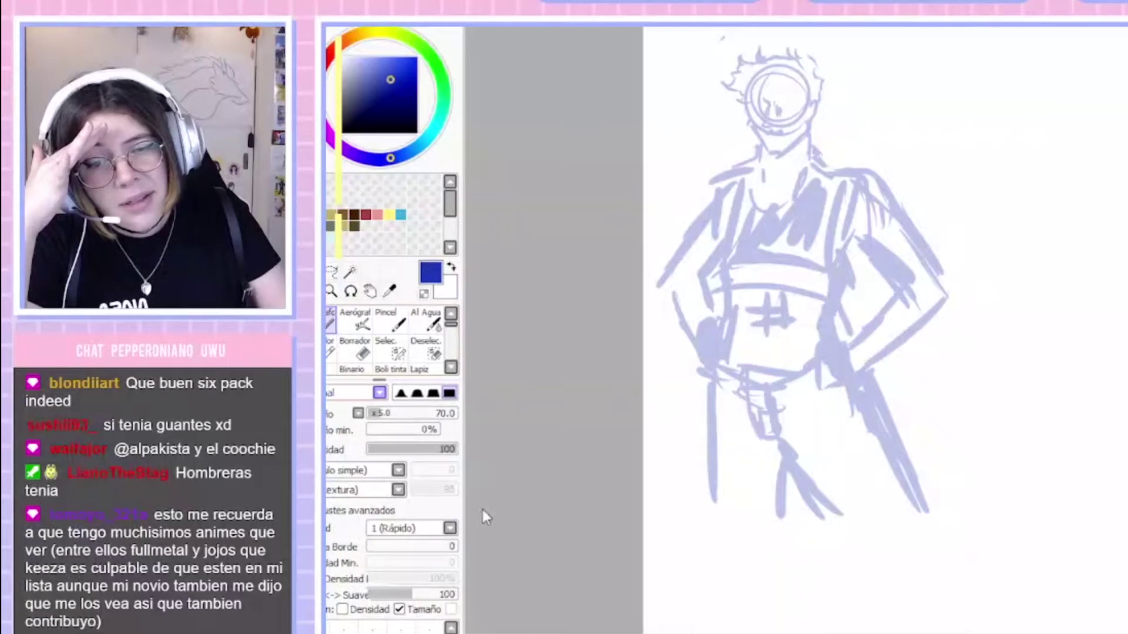
Set the brush size to 12 and draw the nose and mouth in dark blue over the faded sketch.
left_click(506, 561)
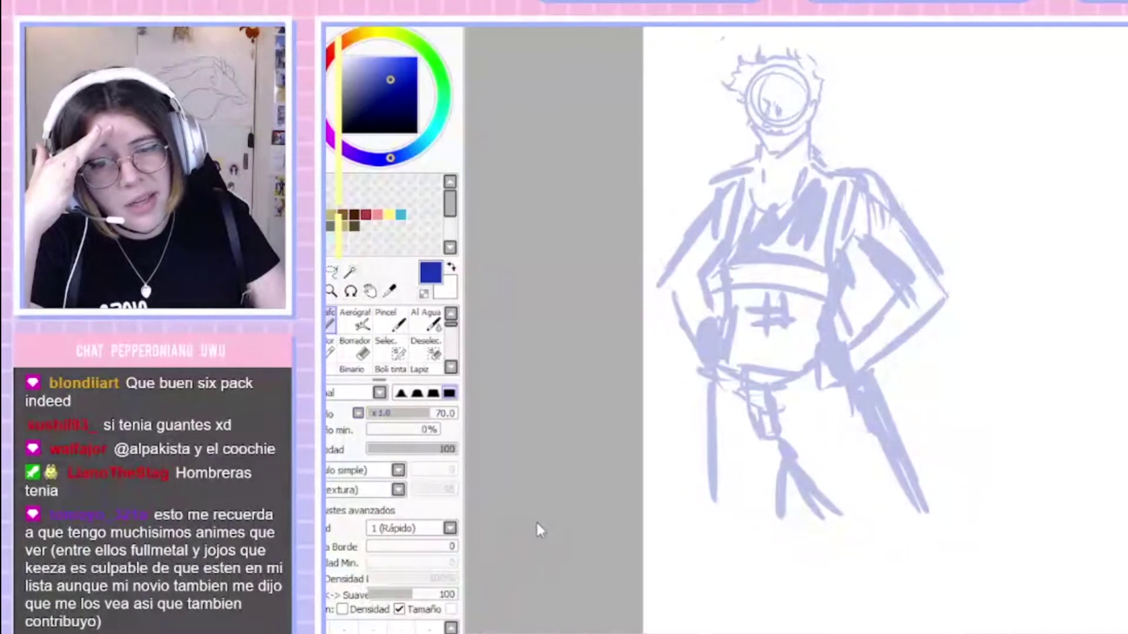
left_click_drag(523, 525, 517, 524)
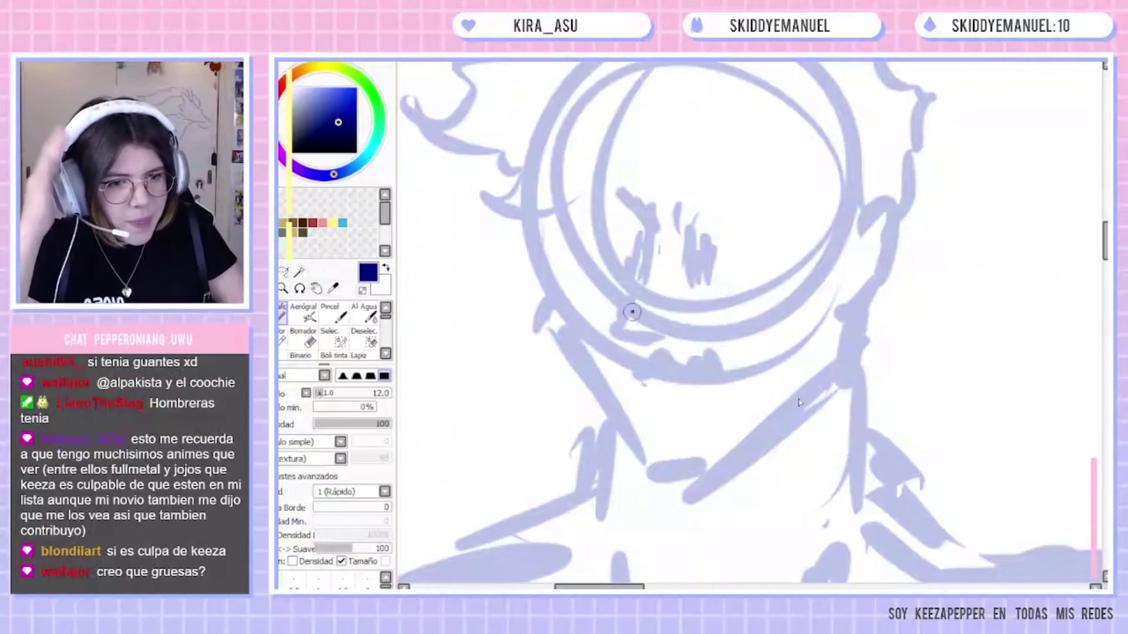
left_click_drag(632, 311, 623, 330)
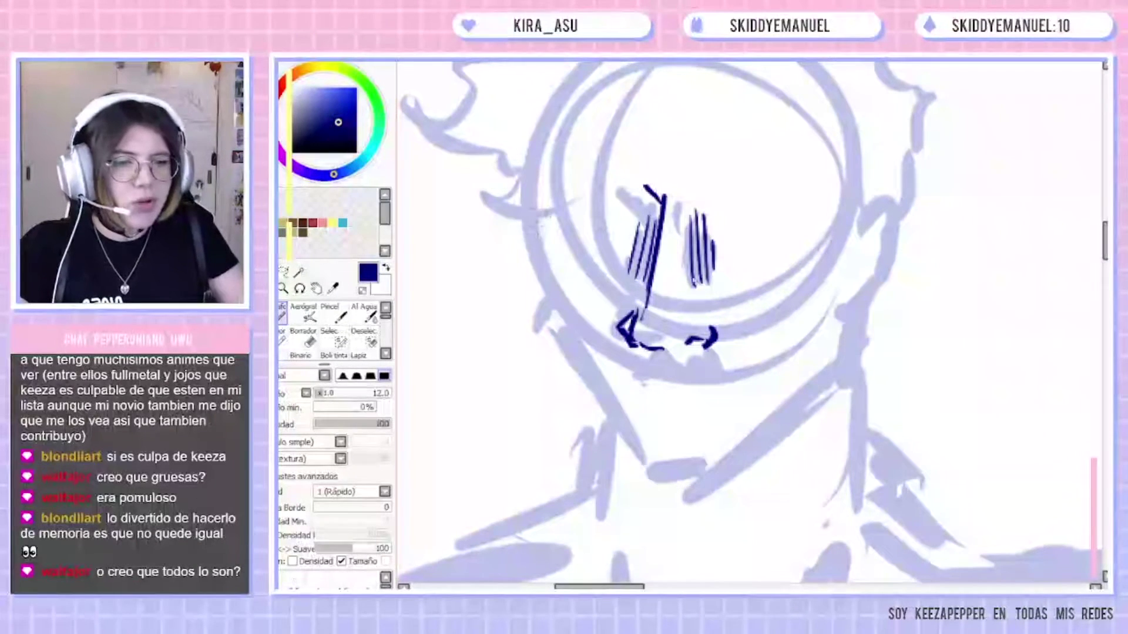
left_click_drag(548, 179, 563, 245)
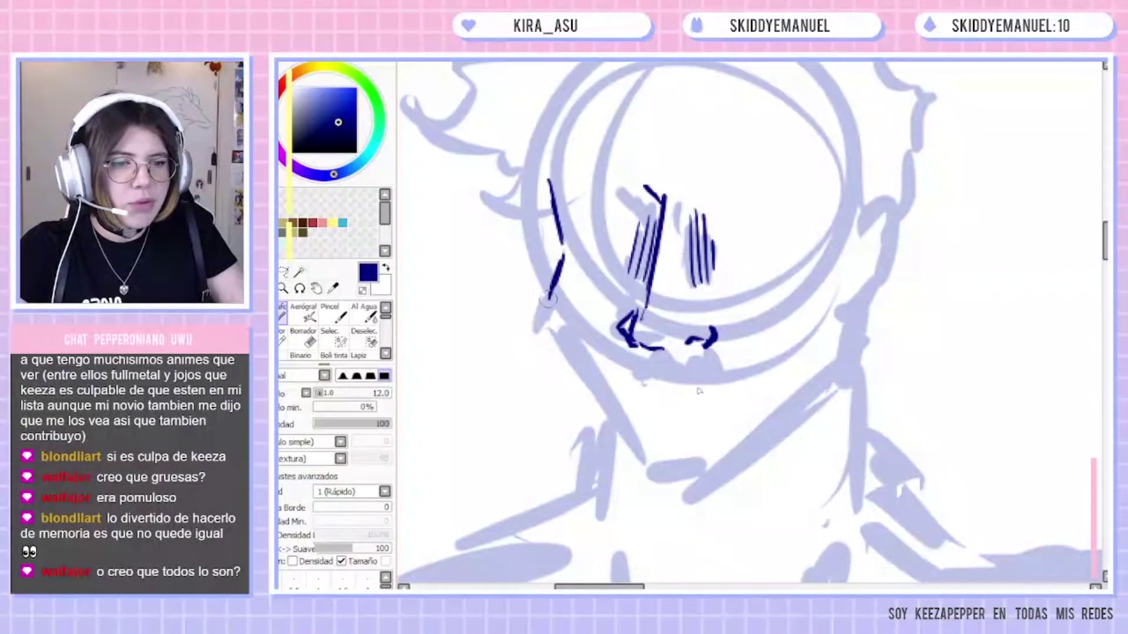
left_click_drag(555, 319, 599, 397)
mouse_move(581, 354)
left_mouse_down()
mouse_move(647, 475)
mouse_move(702, 473)
left_mouse_up()
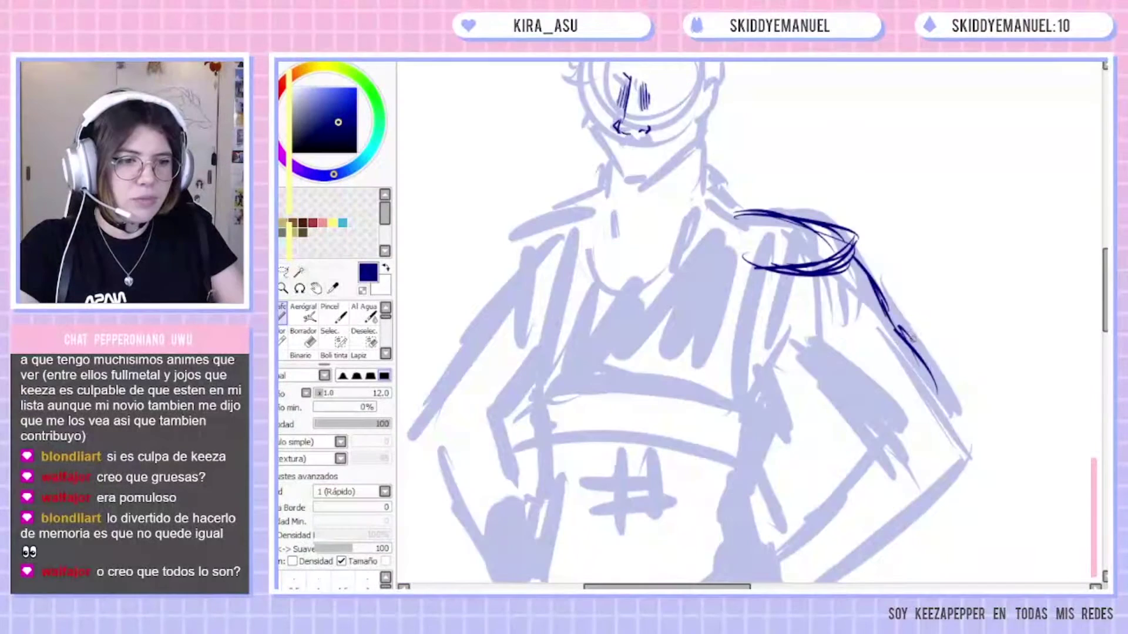
Outline the bent arm on the viewer's right in dark blue, from the upper arm around the elbow along the forearm.
left_click_drag(886, 311, 965, 433)
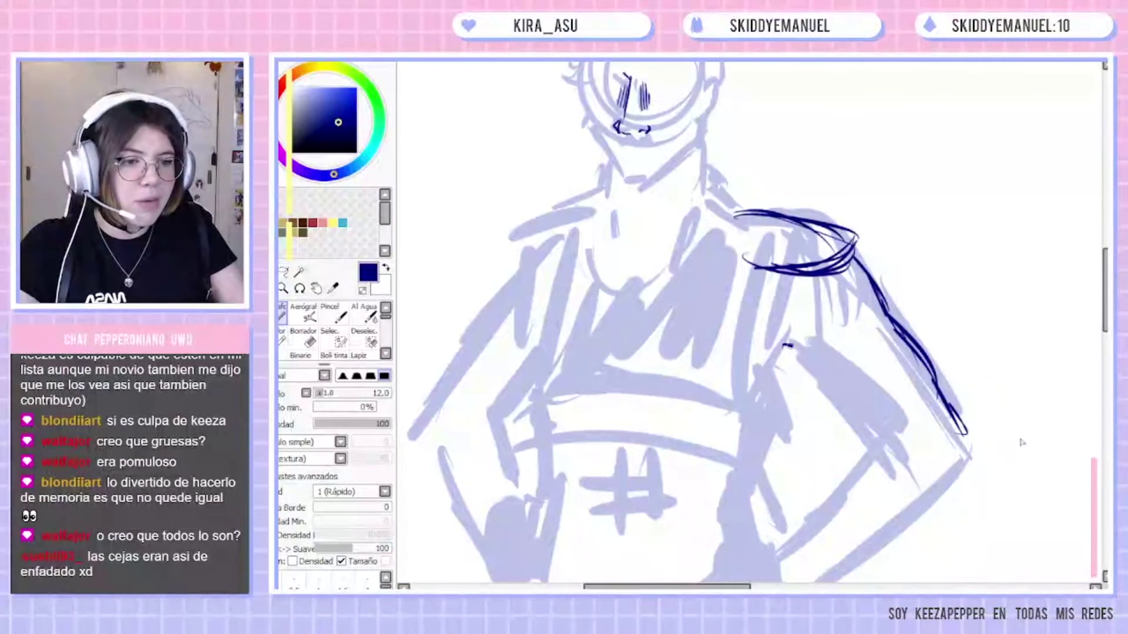
left_click_drag(846, 413, 858, 424)
left_click_drag(804, 352, 870, 432)
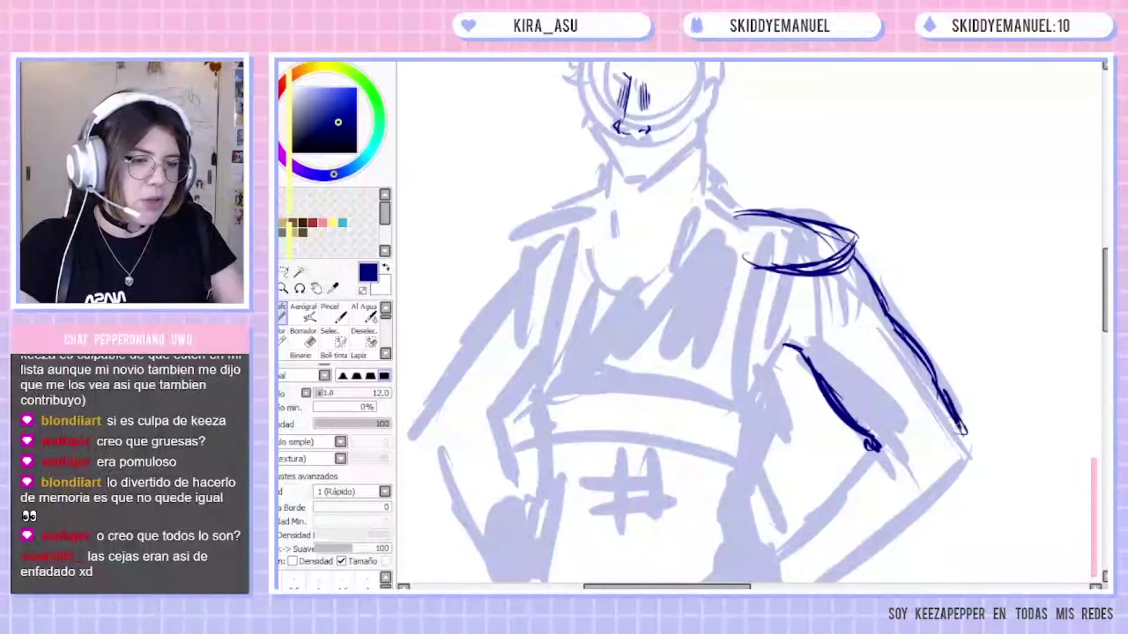
left_click_drag(965, 436, 970, 467)
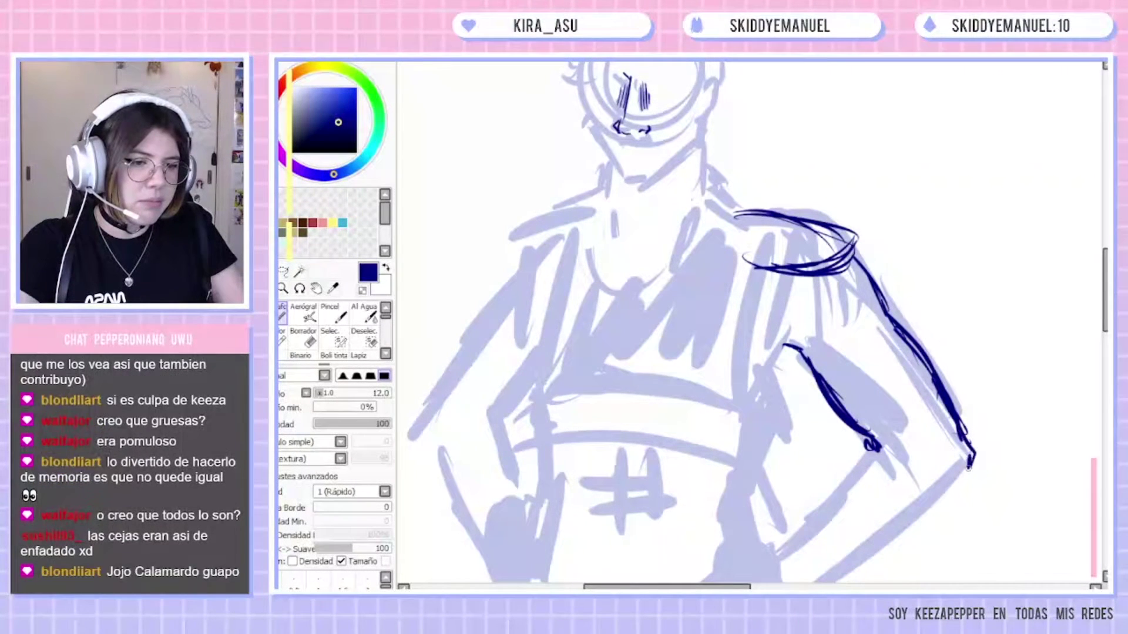
scroll(972, 309, "down", 3)
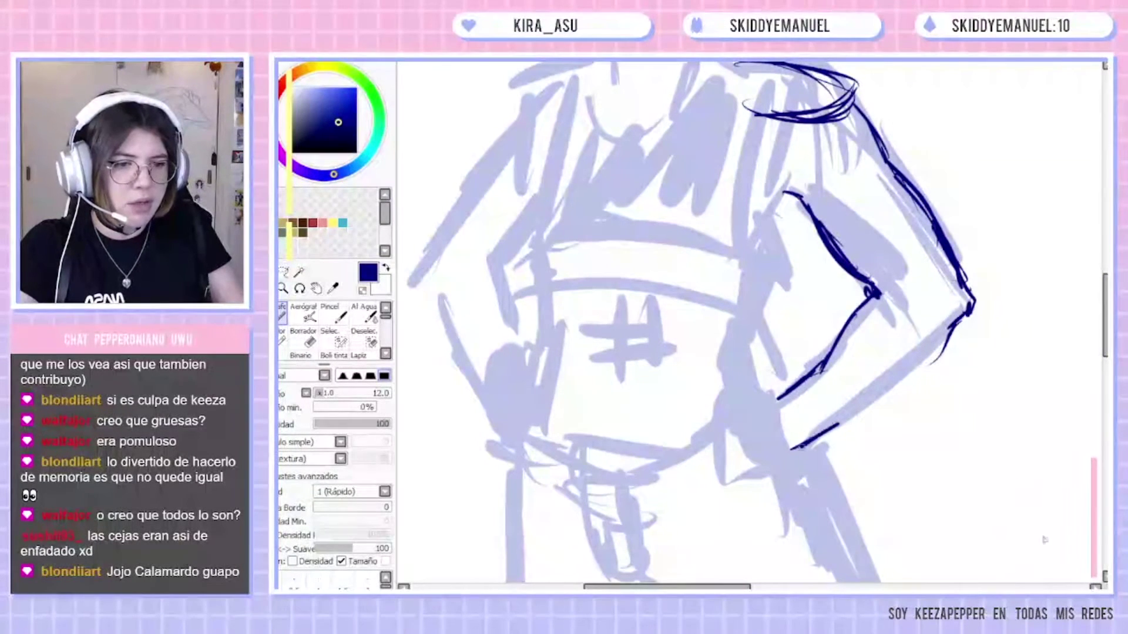
left_click_drag(864, 408, 943, 341)
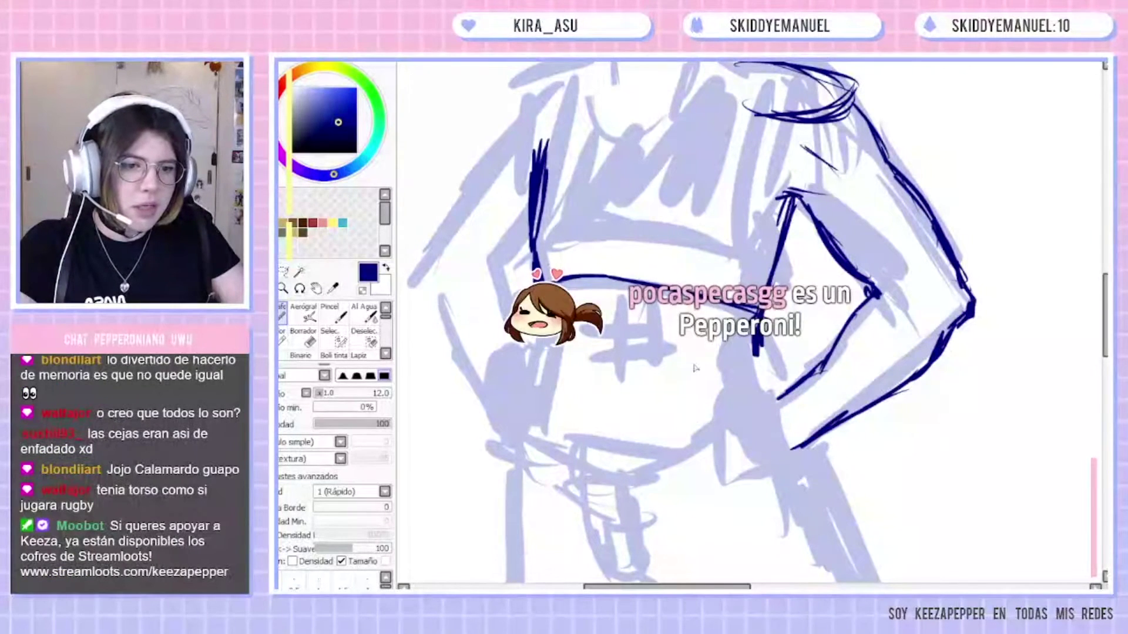
Line the side of the waist and outline both legs below the belt over the faded sketch.
left_click_drag(548, 361, 532, 423)
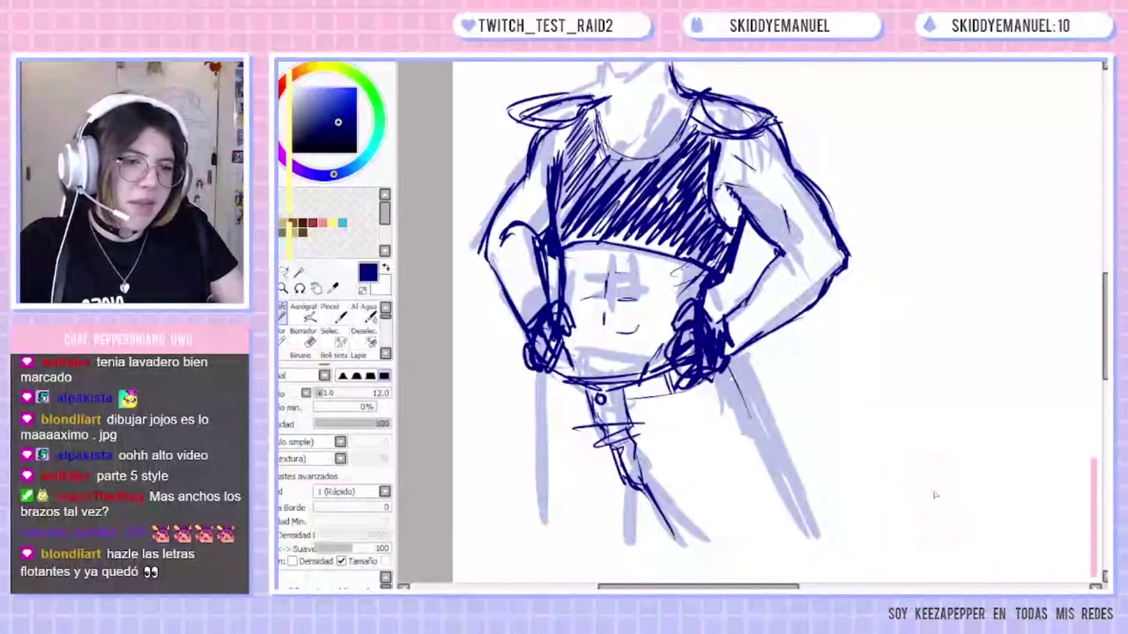
left_click_drag(728, 357, 781, 484)
left_click_drag(752, 410, 803, 535)
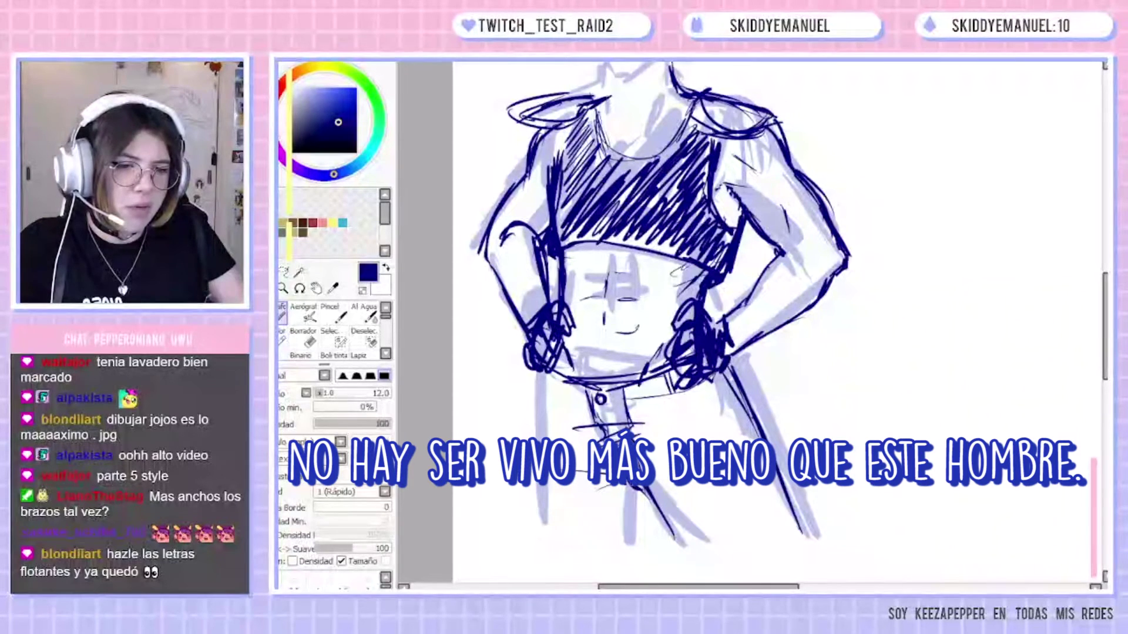
left_click_drag(630, 506, 636, 554)
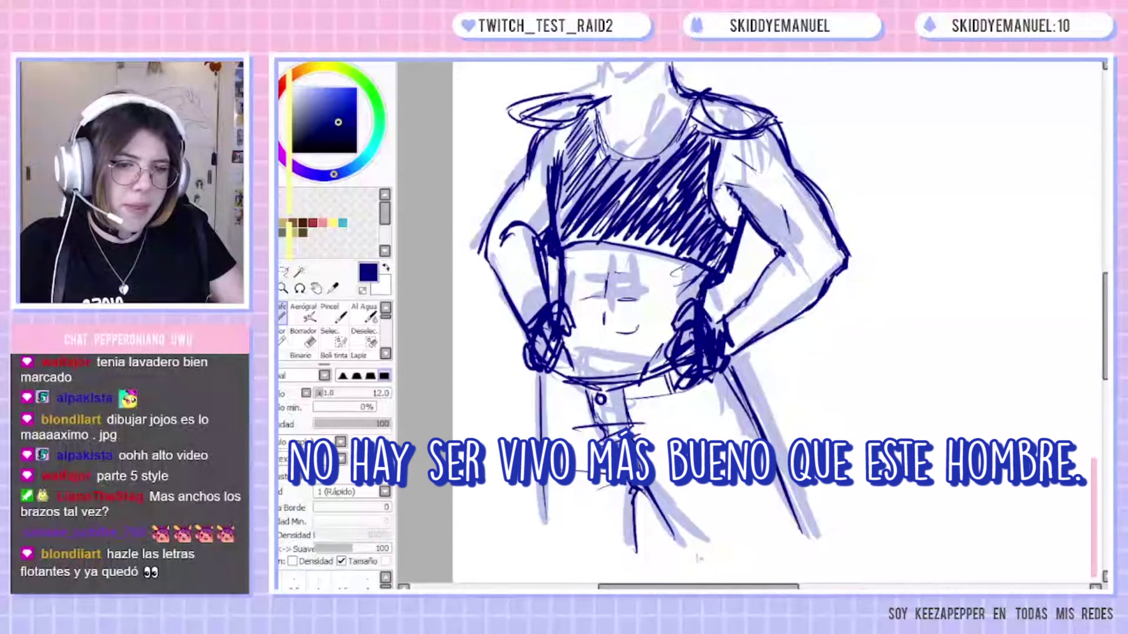
left_click_drag(540, 374, 546, 548)
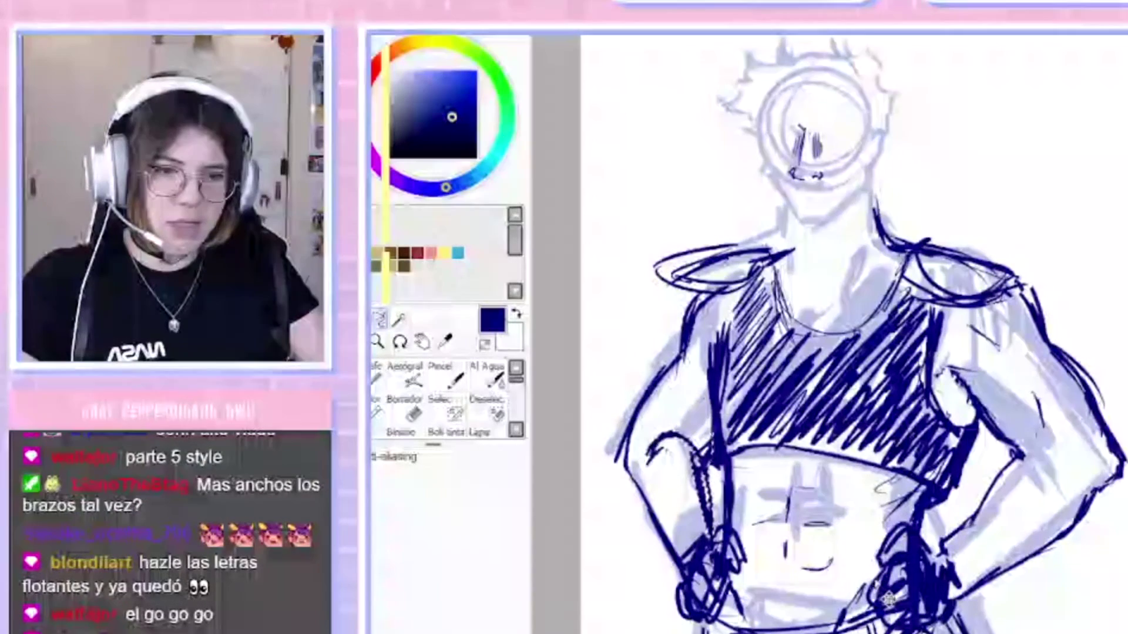
Clear the lasso selection on the line drawing and return to the drawing brush.
left_click_drag(911, 628, 915, 630)
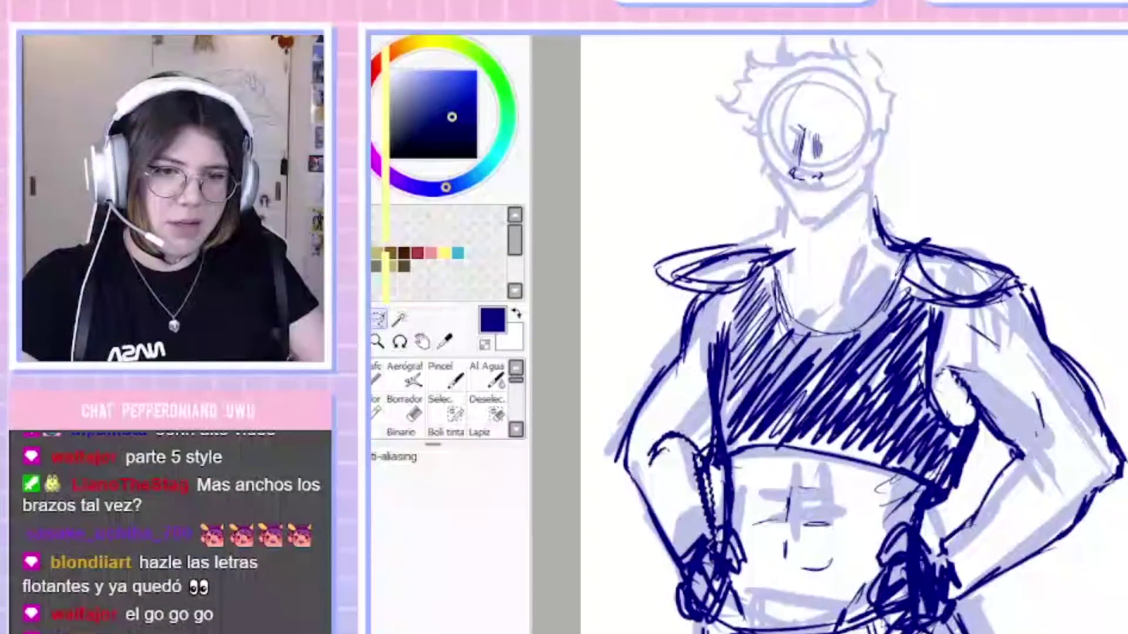
key("ctrl+d")
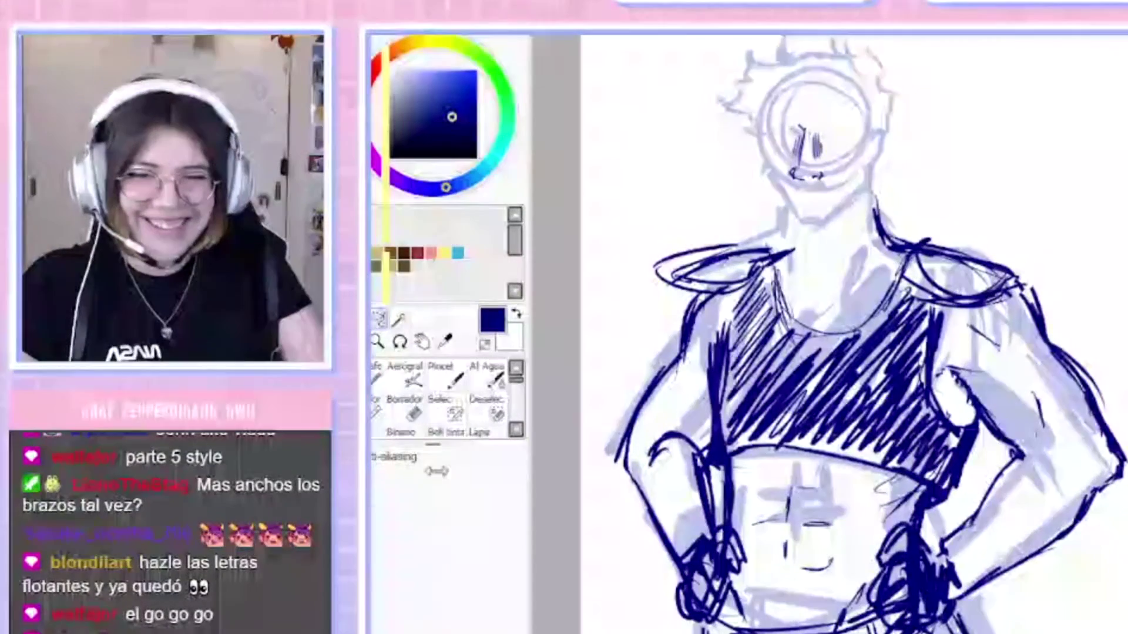
key("n")
Draw the iris and lower lid of the eye on the viewer's right beneath the angled eyebrow.
mouse_move(916, 626)
left_mouse_down()
mouse_move(868, 453)
mouse_move(867, 491)
left_mouse_up()
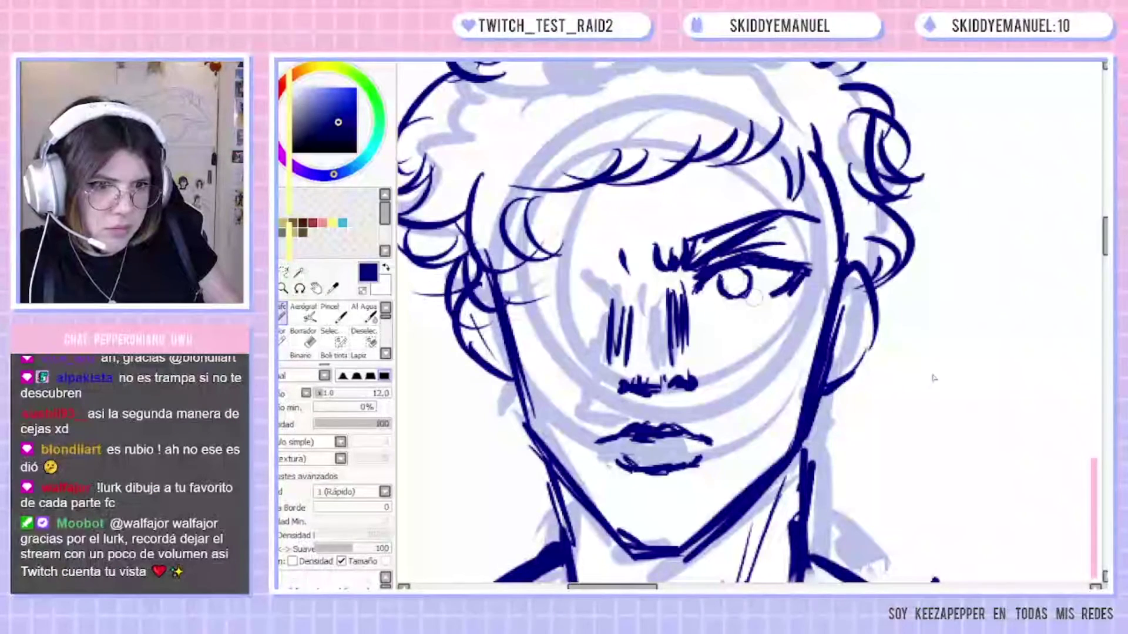
left_click_drag(714, 292, 759, 303)
mouse_move(780, 294)
left_mouse_down()
mouse_move(794, 311)
mouse_move(793, 288)
left_mouse_up()
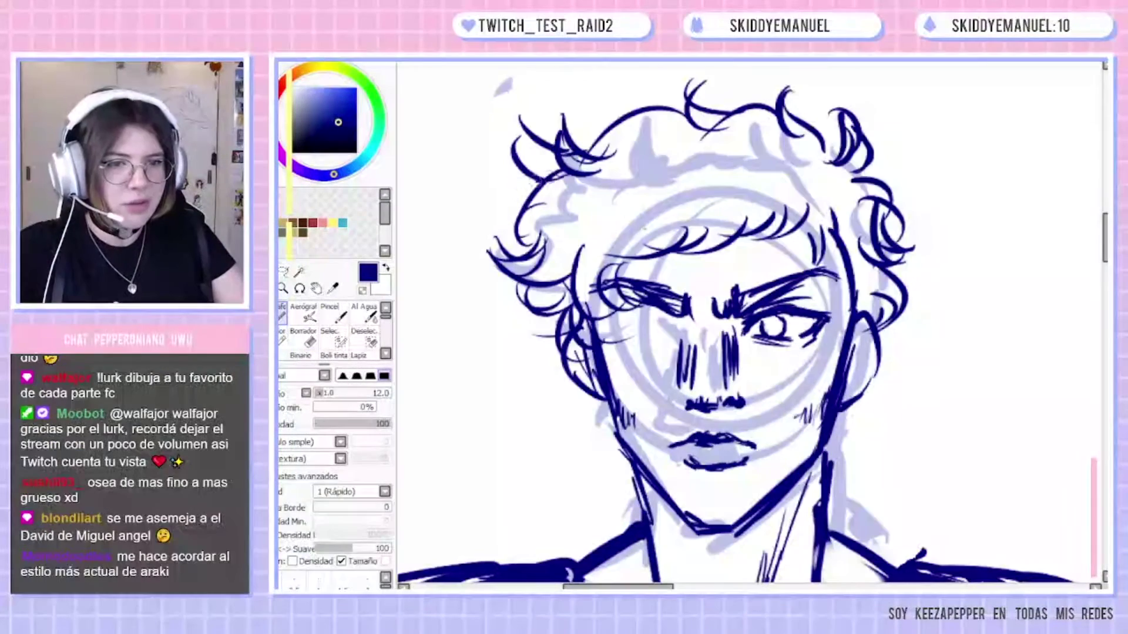
Draw curled hair locks along the outer edge on the viewer's left and erase the overlapping inner hair strokes.
mouse_move(499, 133)
left_mouse_down()
mouse_move(541, 187)
mouse_move(507, 216)
left_mouse_up()
mouse_move(468, 170)
left_mouse_down()
mouse_move(544, 274)
mouse_move(473, 310)
left_mouse_up()
left_click_drag(538, 282, 475, 307)
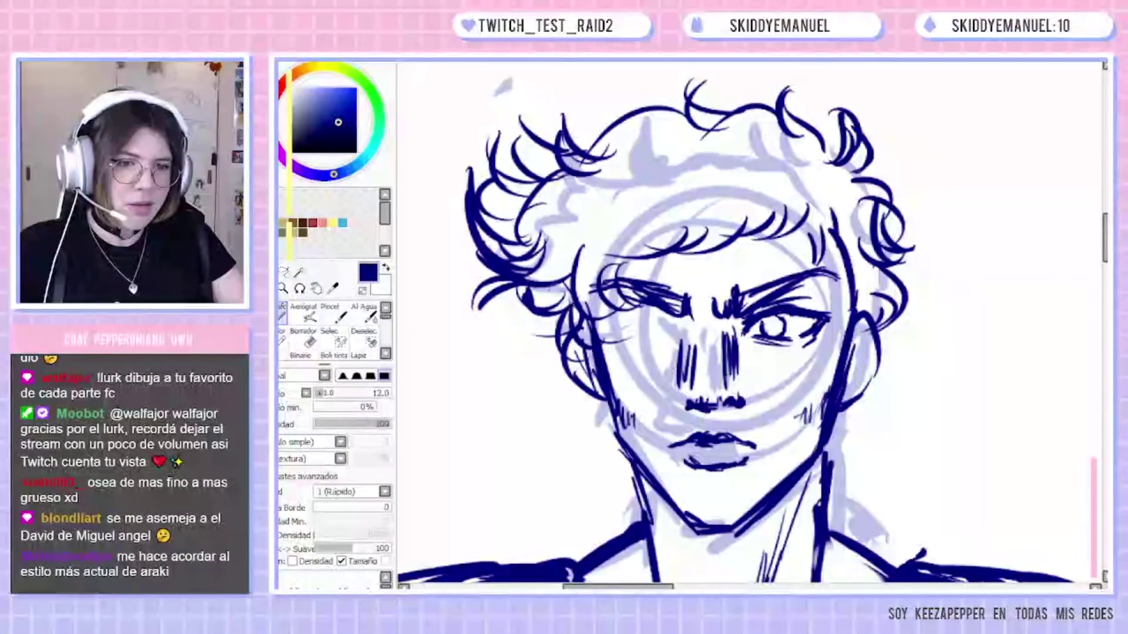
left_click(303, 338)
mouse_move(573, 195)
left_mouse_down()
mouse_move(517, 232)
mouse_move(543, 188)
mouse_move(599, 187)
mouse_move(568, 163)
mouse_move(611, 160)
left_mouse_up()
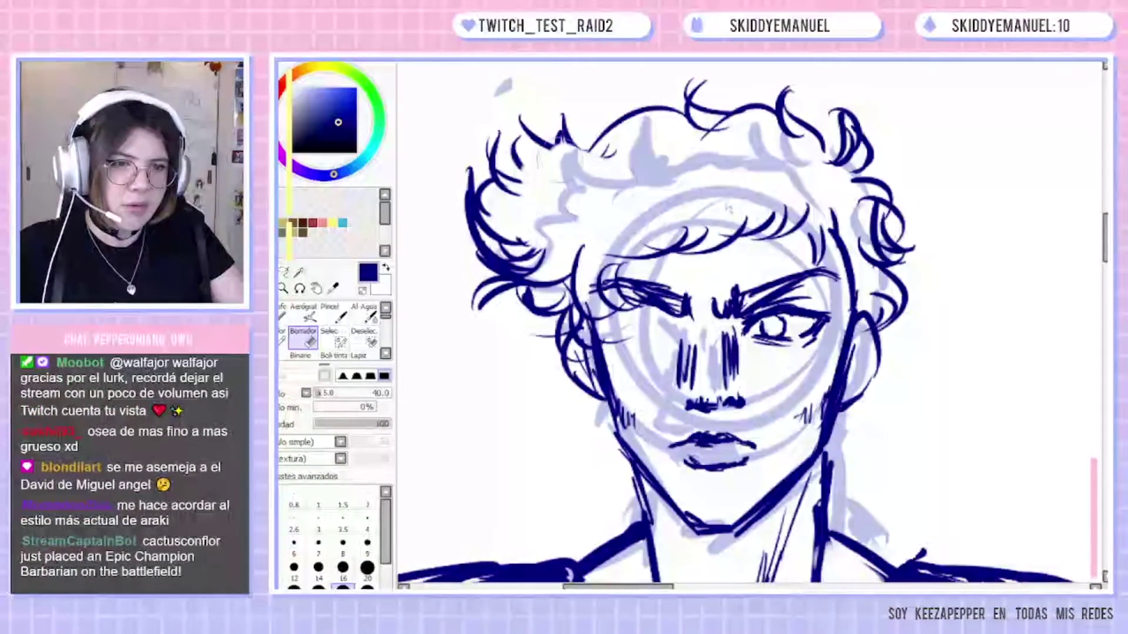
Add short dark blue hair strokes in front of and above the ear on the viewer's right.
left_click(299, 272)
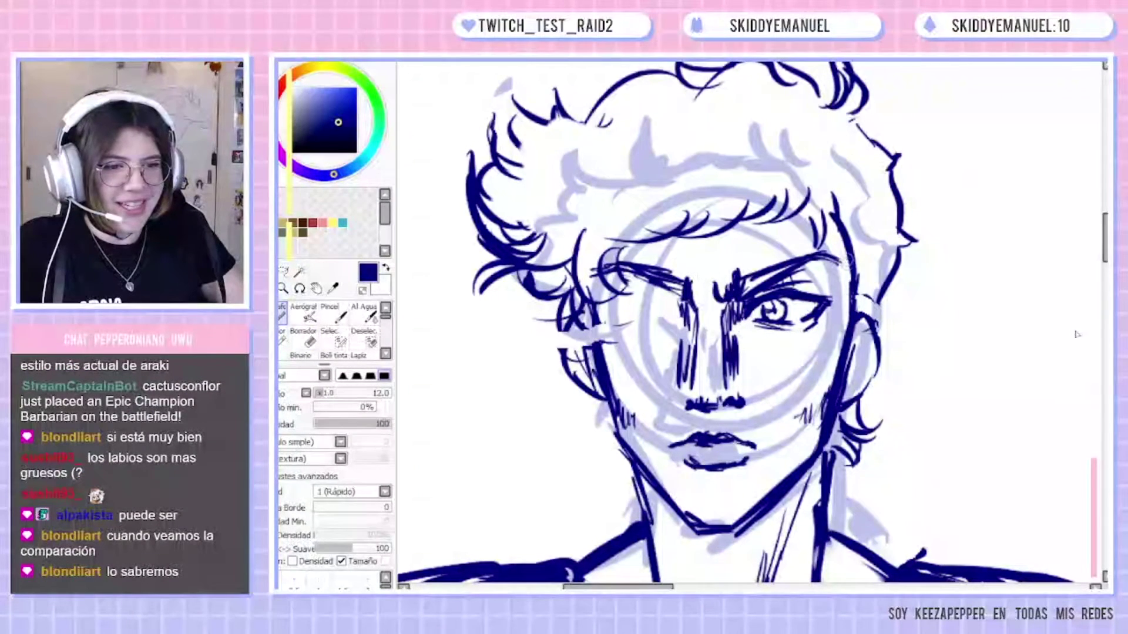
mouse_move(856, 275)
left_mouse_down()
mouse_move(832, 288)
mouse_move(843, 319)
left_mouse_up()
left_click_drag(875, 298, 893, 322)
left_click_drag(901, 316, 869, 317)
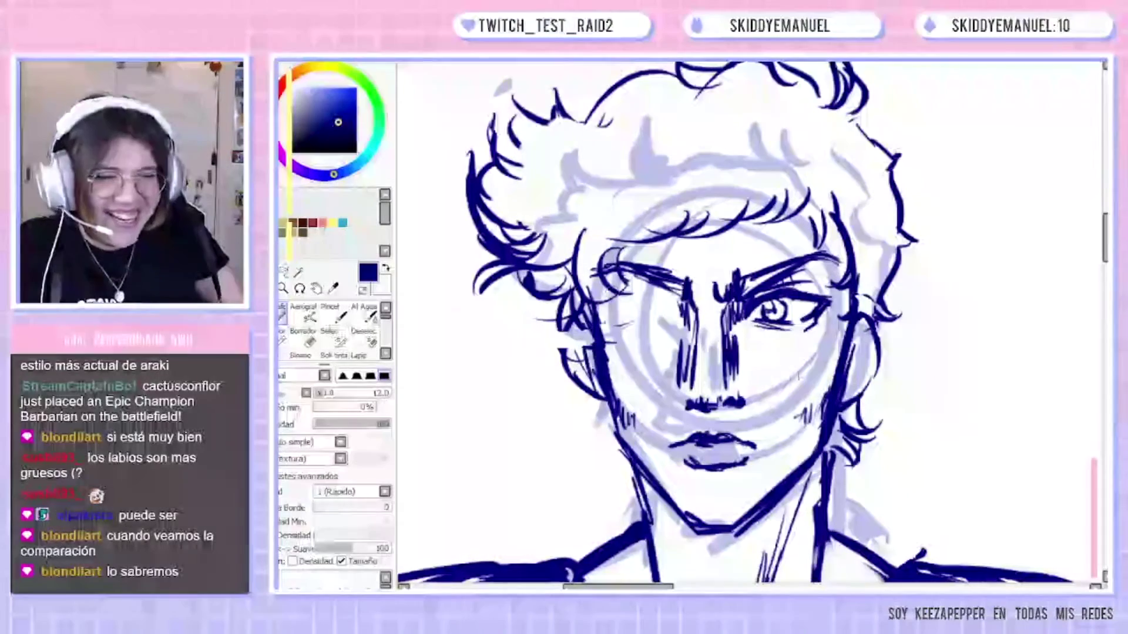
Duplicate the finished eye, flip the copy horizontally and place it under the eyebrow on the viewer's left.
left_click(285, 271)
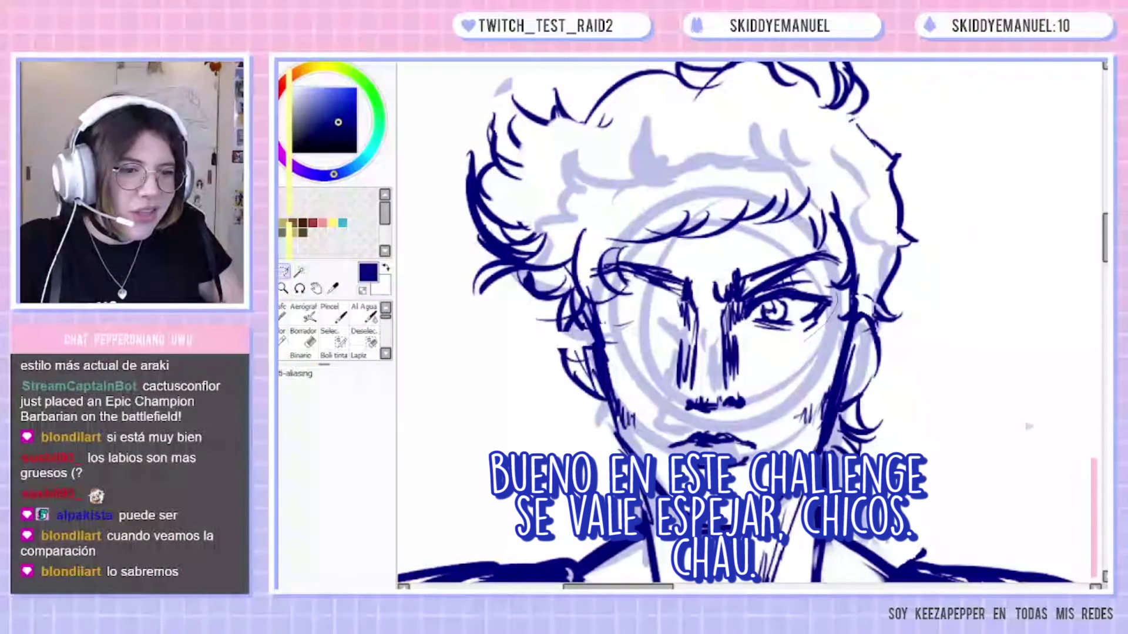
key("ctrl+v")
key("ctrl+t")
left_click(326, 534)
left_click_drag(967, 369, 889, 378)
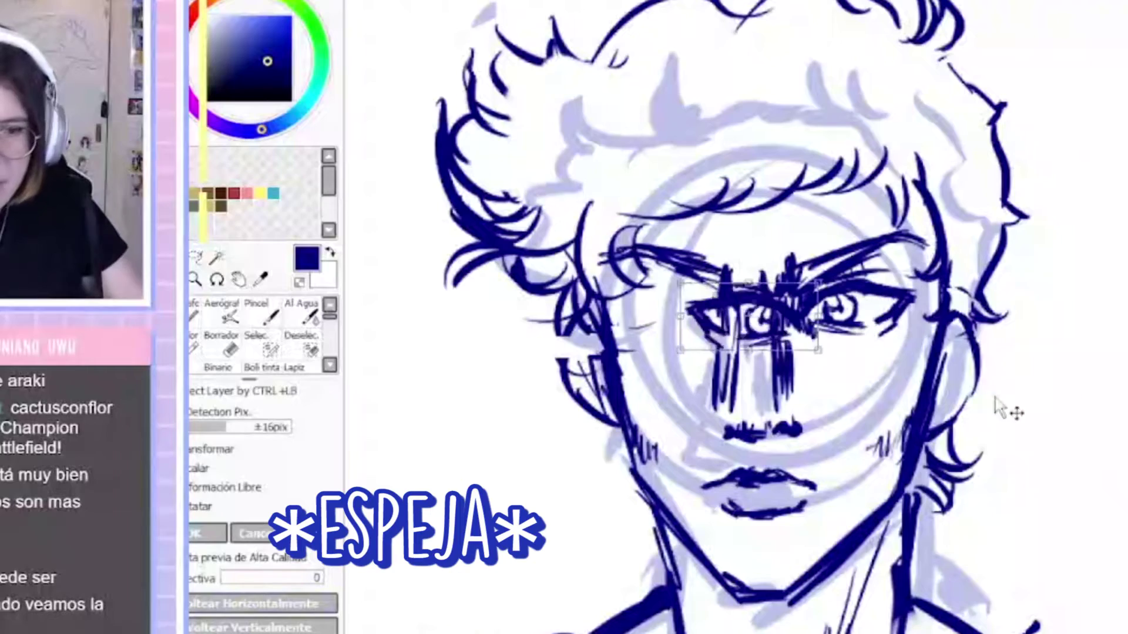
left_click_drag(997, 405, 905, 384)
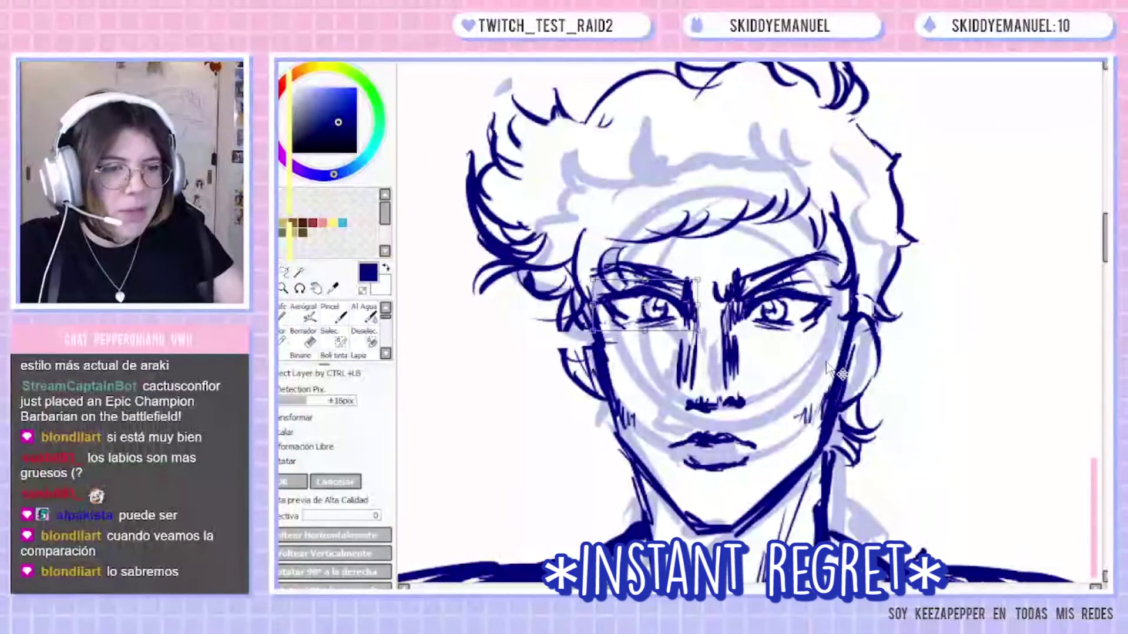
key("Return")
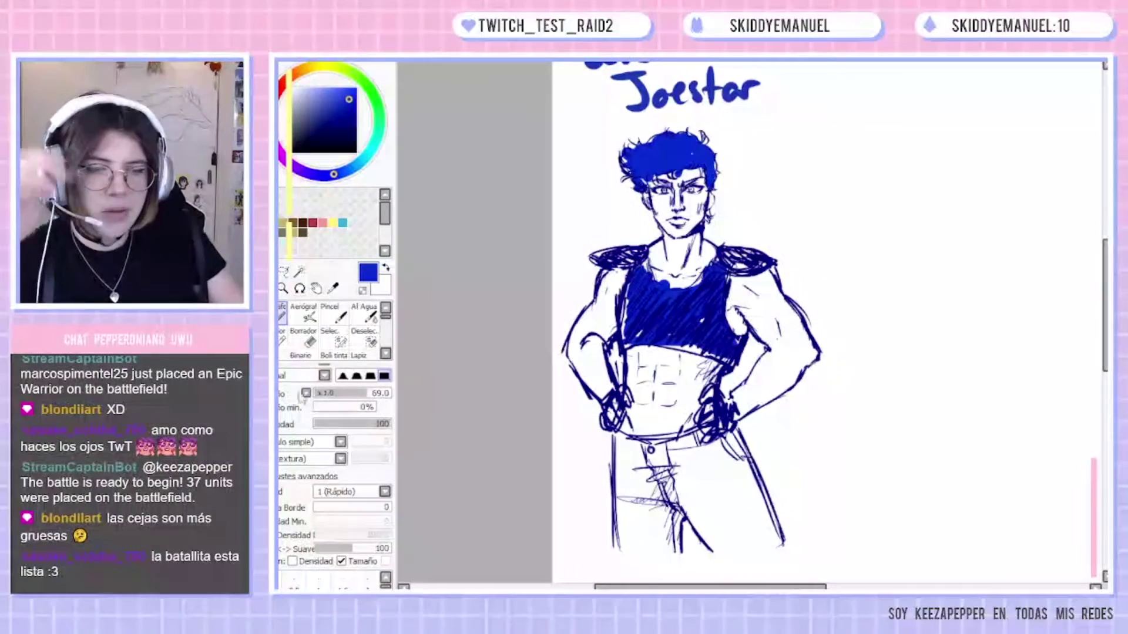
Move the purple "Part 3 Jotaro Kujo" heading away from the "Part 2 Joseph Joestar" heading to space them apart.
left_click(284, 272)
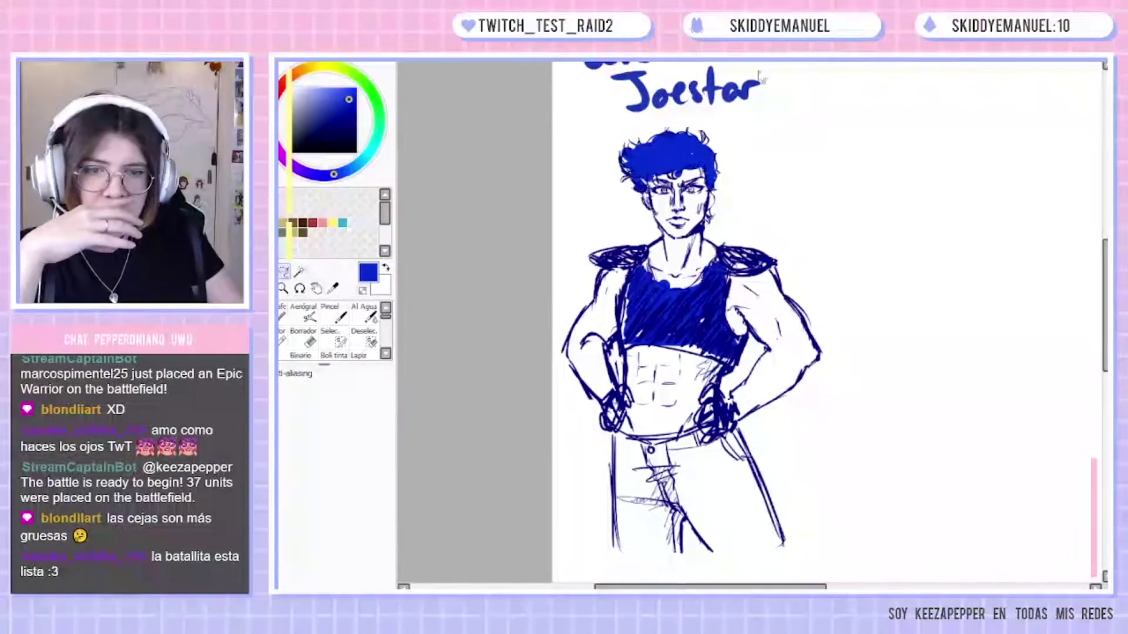
scroll(775, 66, "up", 4)
key("ctrl+minus")
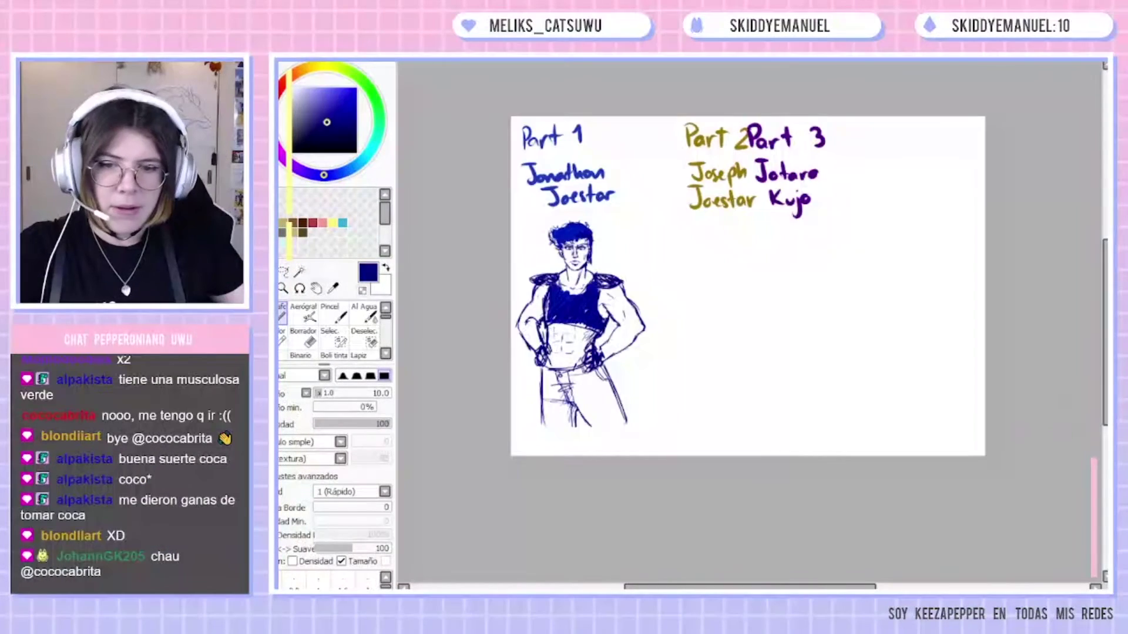
left_click_drag(482, 430, 702, 431)
left_click_drag(702, 430, 578, 431)
left_click_drag(578, 430, 492, 430)
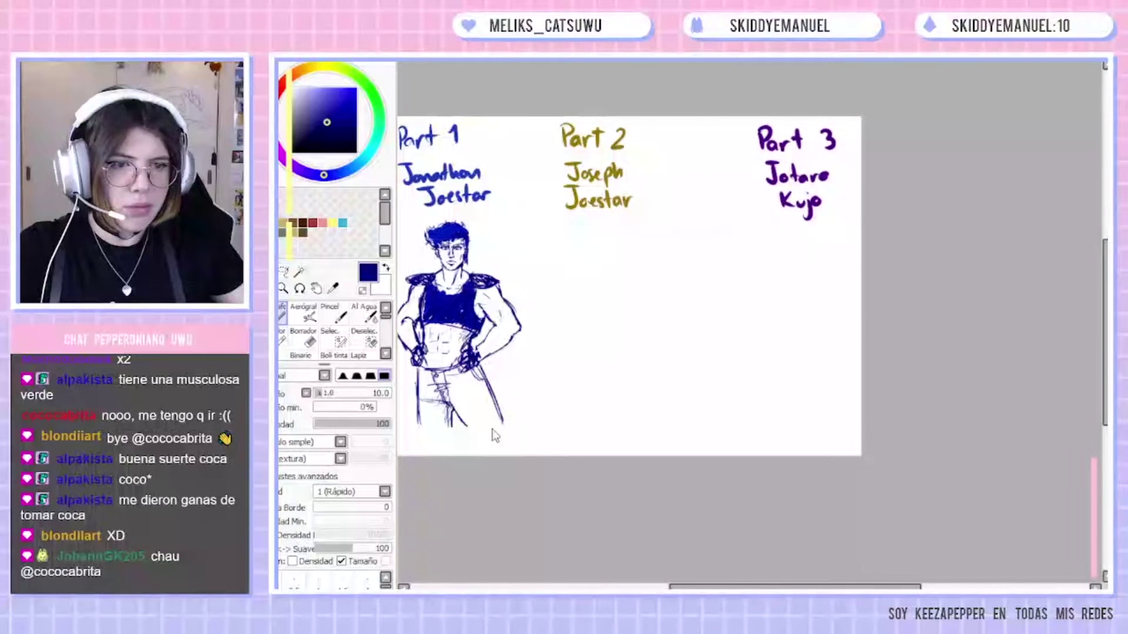
left_click_drag(782, 364, 869, 357)
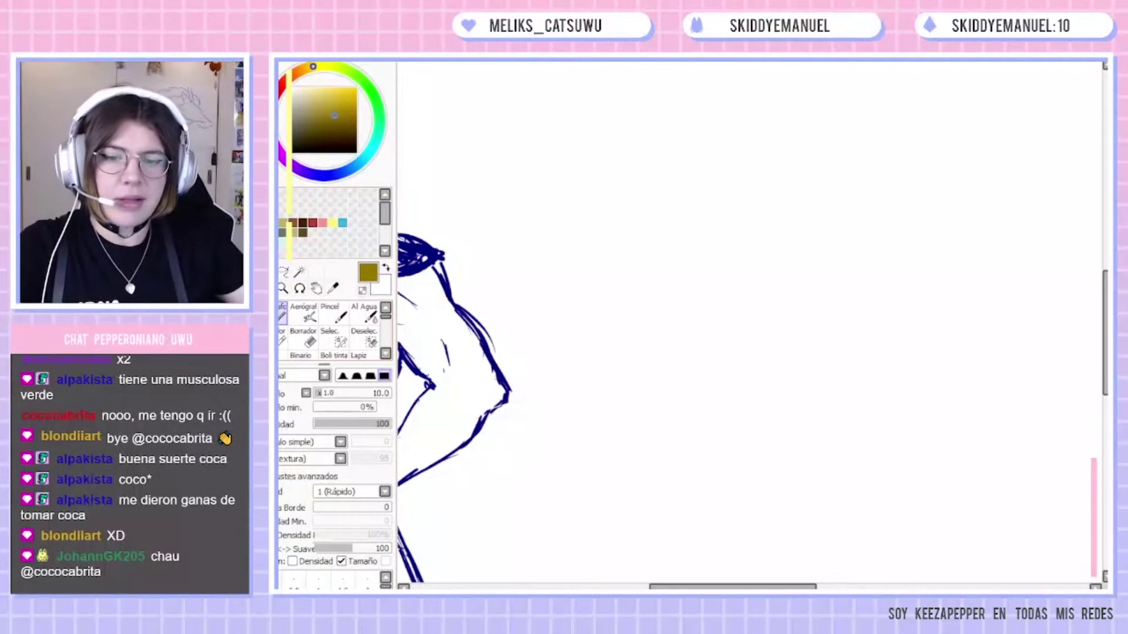
Sketch a narrow rectangular belt in olive across the waist of the Joseph figure.
scroll(771, 91, "down", 3)
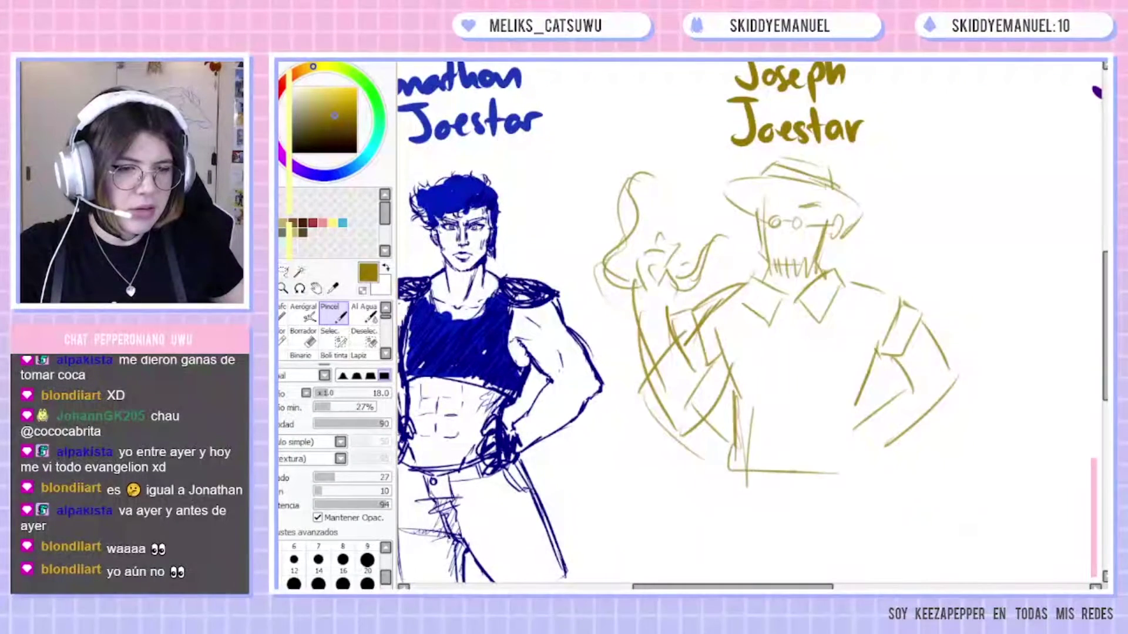
mouse_move(739, 464)
left_mouse_down()
mouse_move(844, 462)
mouse_move(729, 461)
mouse_move(853, 479)
left_mouse_up()
left_click_drag(847, 459, 852, 479)
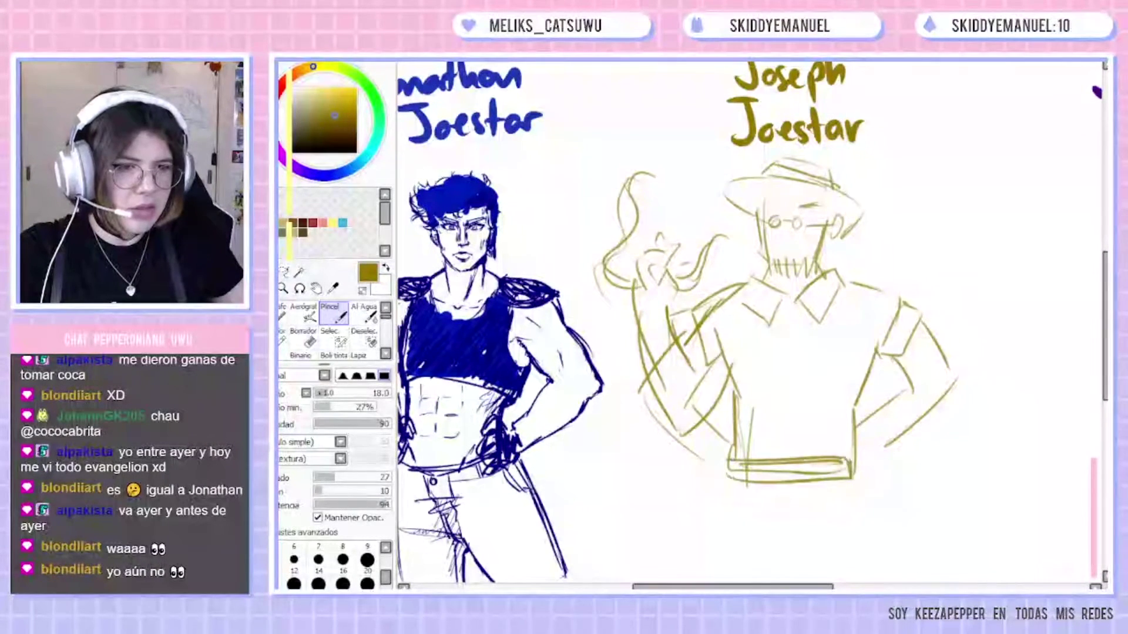
Sketch Joseph's legs and trouser folds below the belt and reinforce the torso side on the viewer's right.
mouse_move(723, 474)
left_mouse_down()
mouse_move(719, 567)
mouse_move(695, 485)
left_mouse_up()
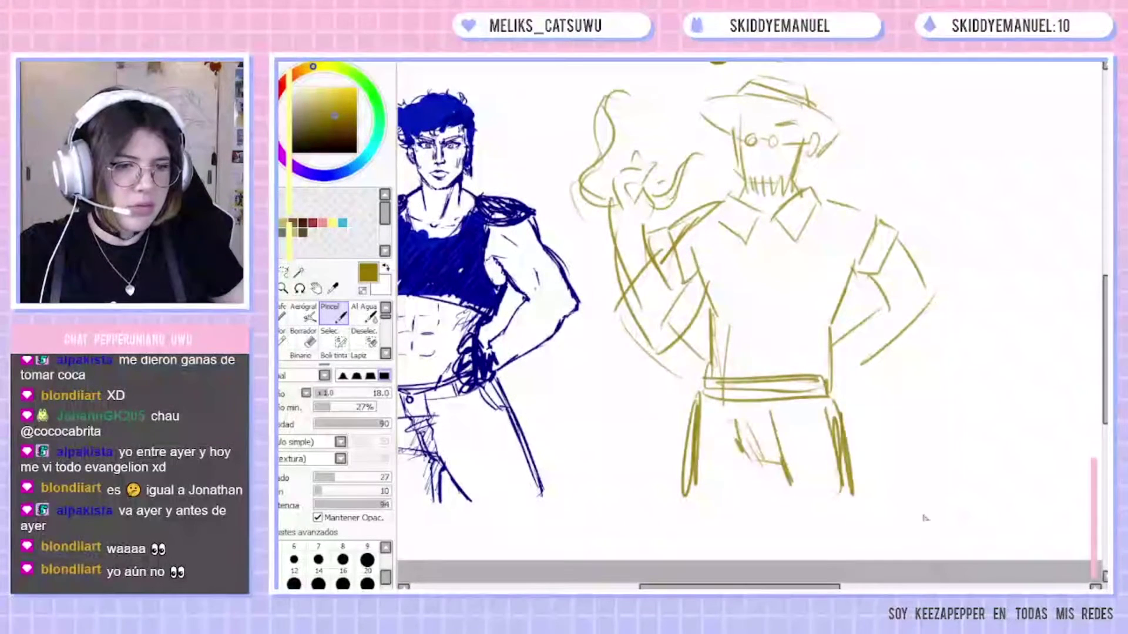
left_click_drag(732, 413, 755, 468)
left_click_drag(755, 396, 764, 499)
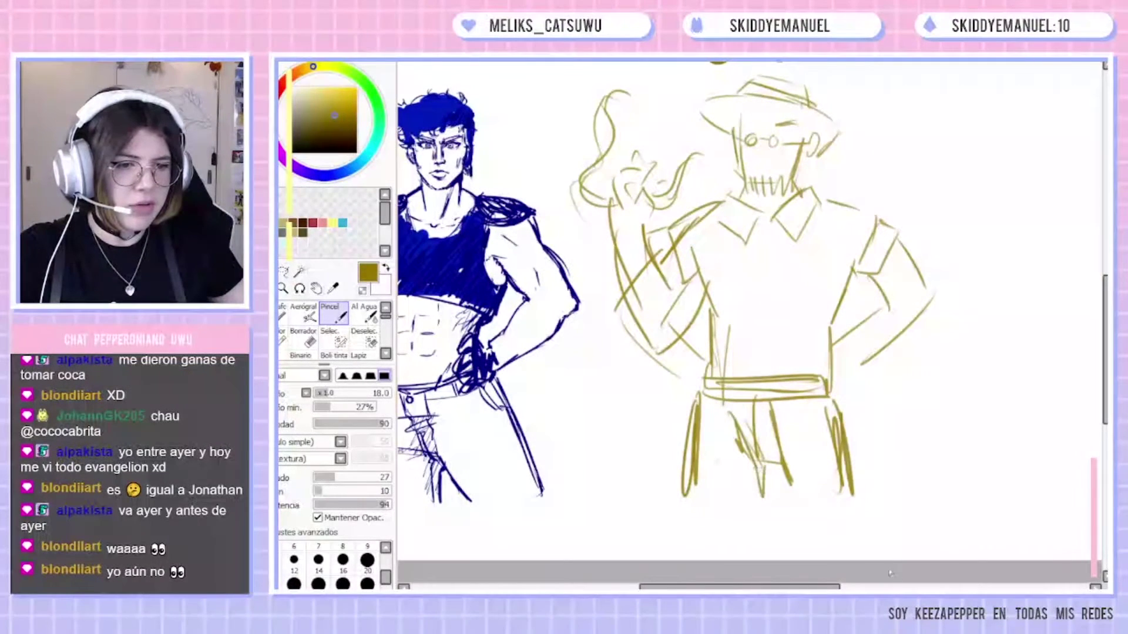
left_click_drag(837, 373, 846, 482)
left_click_drag(849, 270, 831, 343)
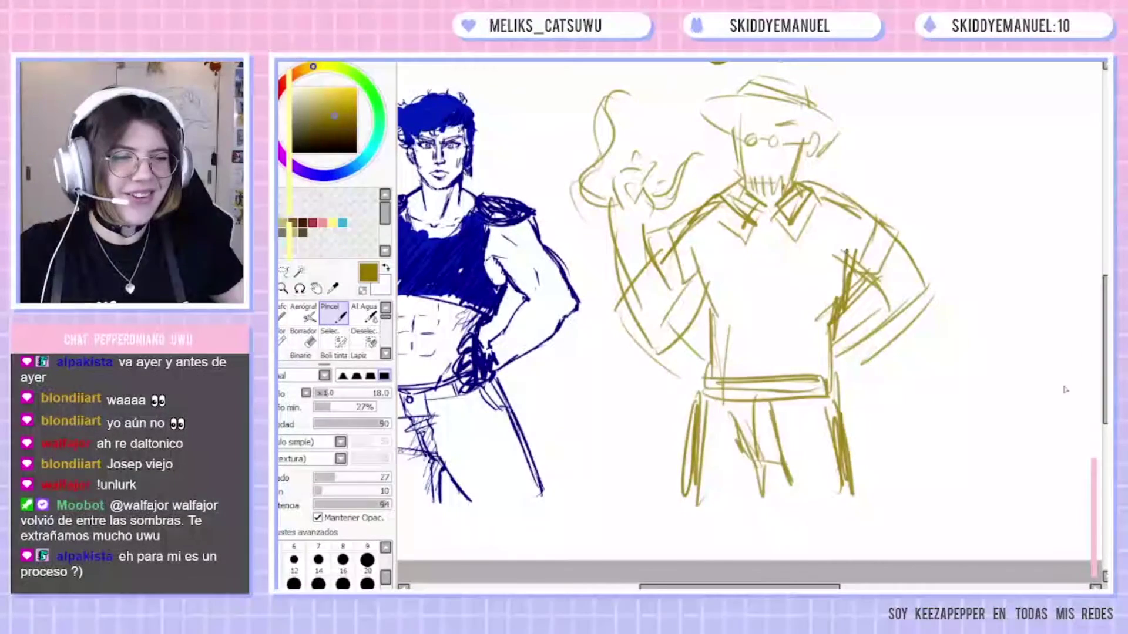
Sketch the underside of the upper arm and the outer forearm edge of Joseph's raised arm on the viewer's left.
left_click_drag(703, 268, 629, 313)
left_click_drag(602, 253, 618, 294)
left_click_drag(699, 283, 621, 324)
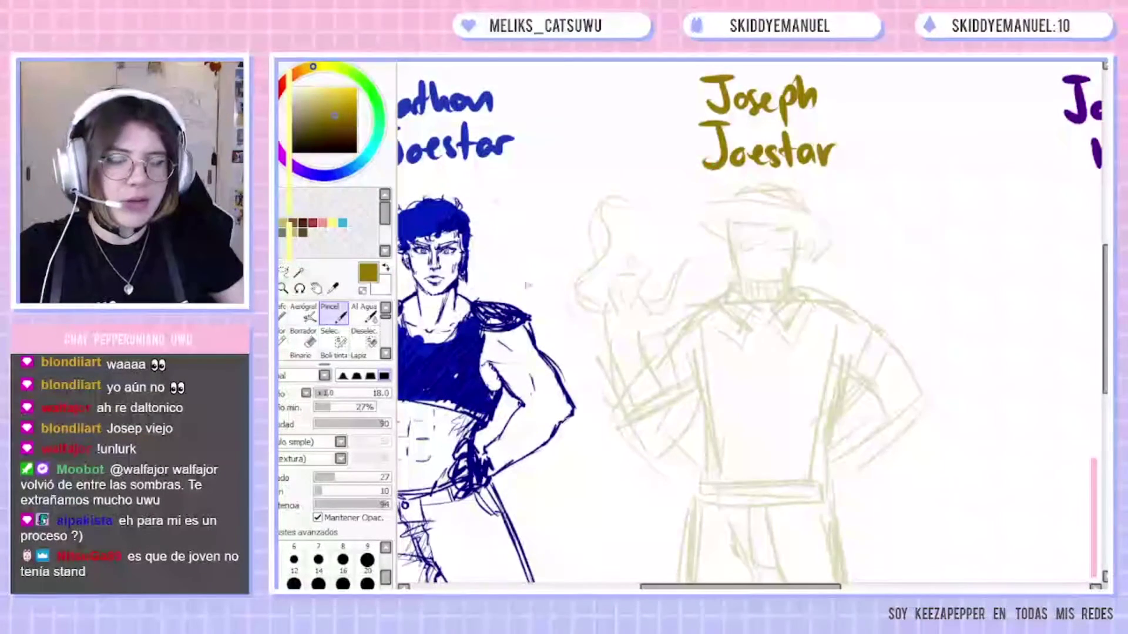
Line Joseph's polo shirt collar, buttons and both torso sides in olive over the faded sketch.
scroll(795, 73, "up", 2)
left_click_drag(284, 218, 295, 253)
left_click_drag(921, 294, 881, 379)
mouse_move(579, 275)
left_mouse_down()
mouse_move(610, 368)
mouse_move(613, 419)
left_mouse_up()
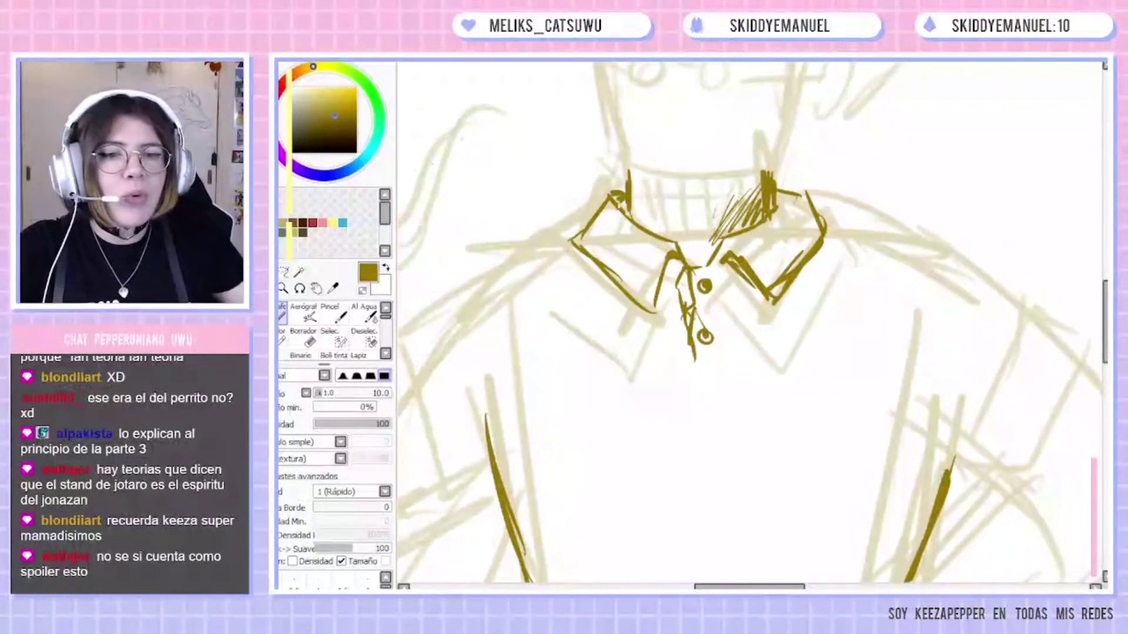
Outline Joseph's upper arm, raised forearm and gloved hand on the viewer's right.
mouse_move(909, 81)
left_mouse_down()
mouse_move(627, 196)
mouse_move(611, 261)
mouse_move(696, 287)
left_mouse_up()
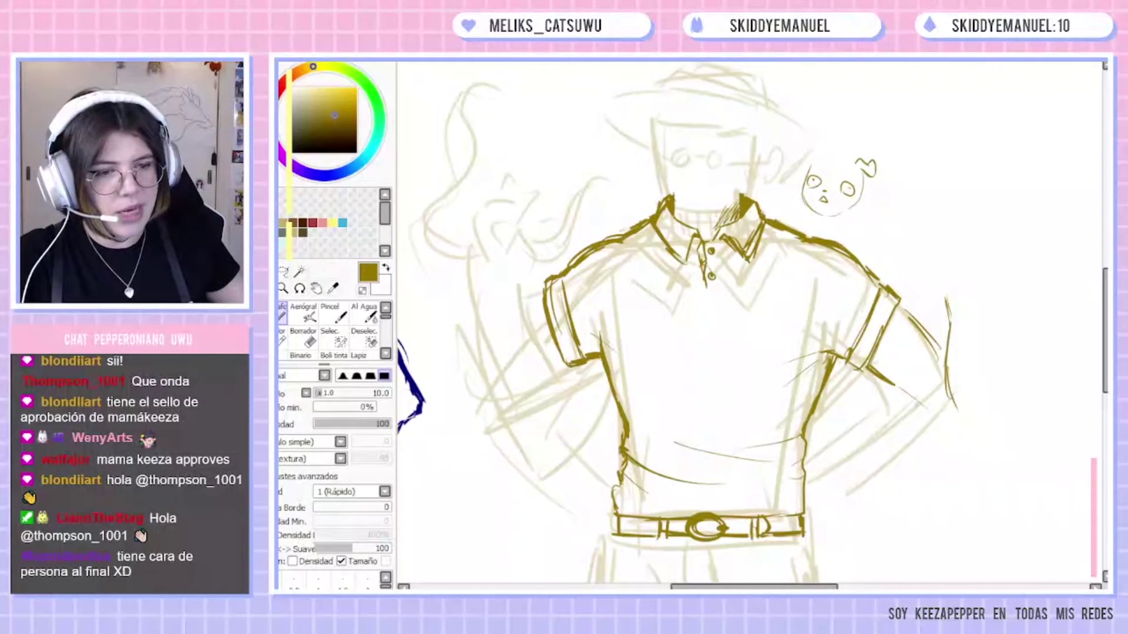
mouse_move(904, 396)
left_mouse_down()
mouse_move(963, 422)
mouse_move(997, 420)
left_mouse_up()
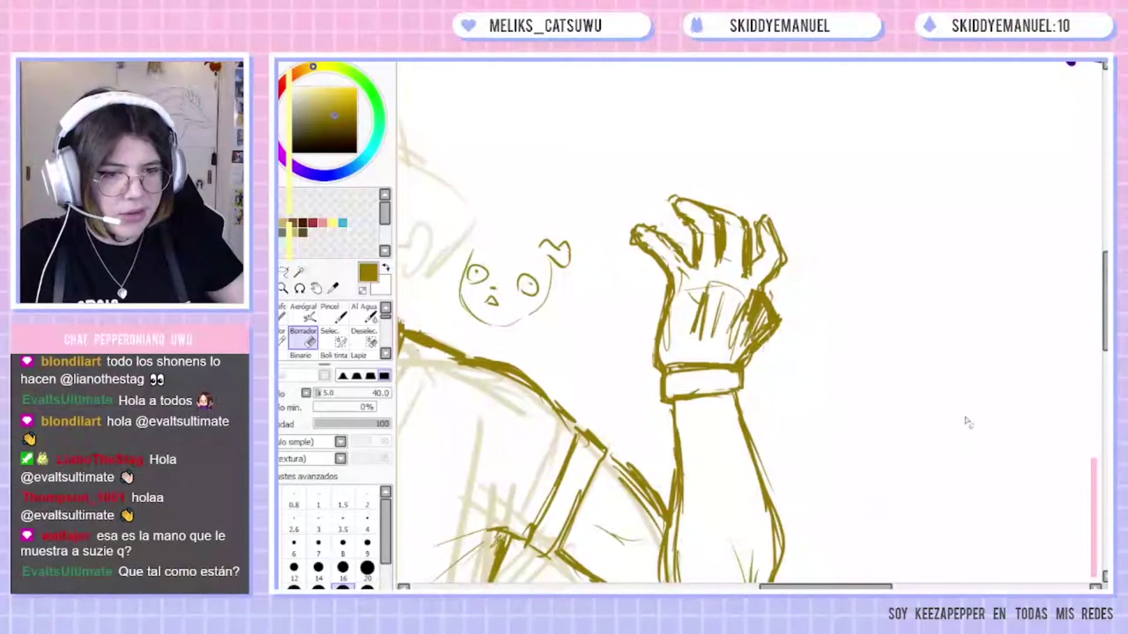
key("n")
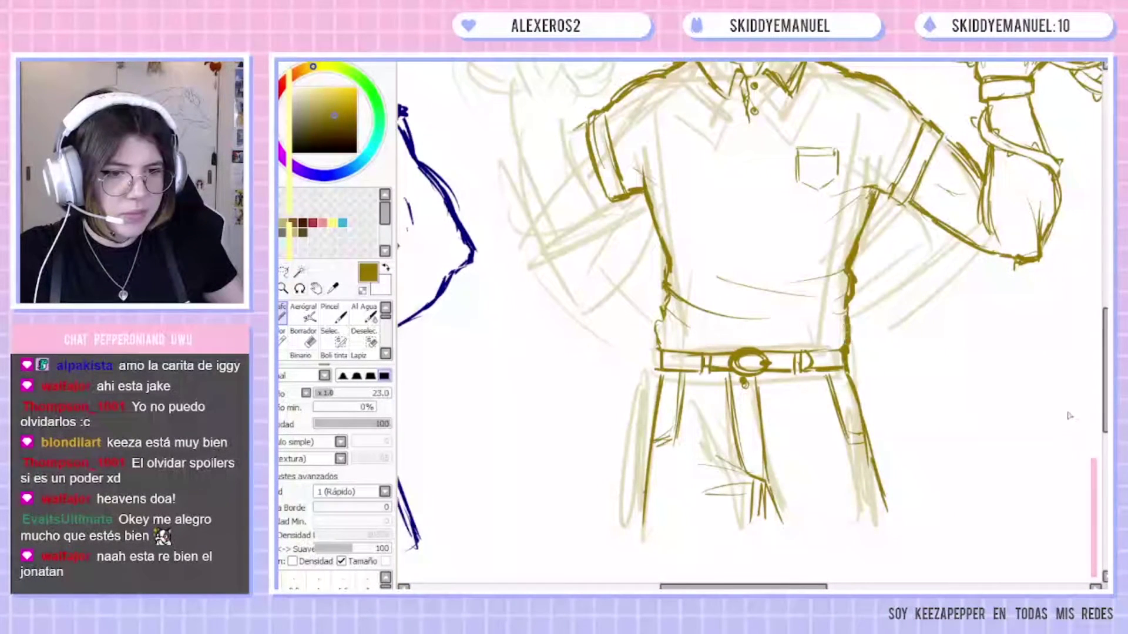
left_click_drag(680, 319, 844, 321)
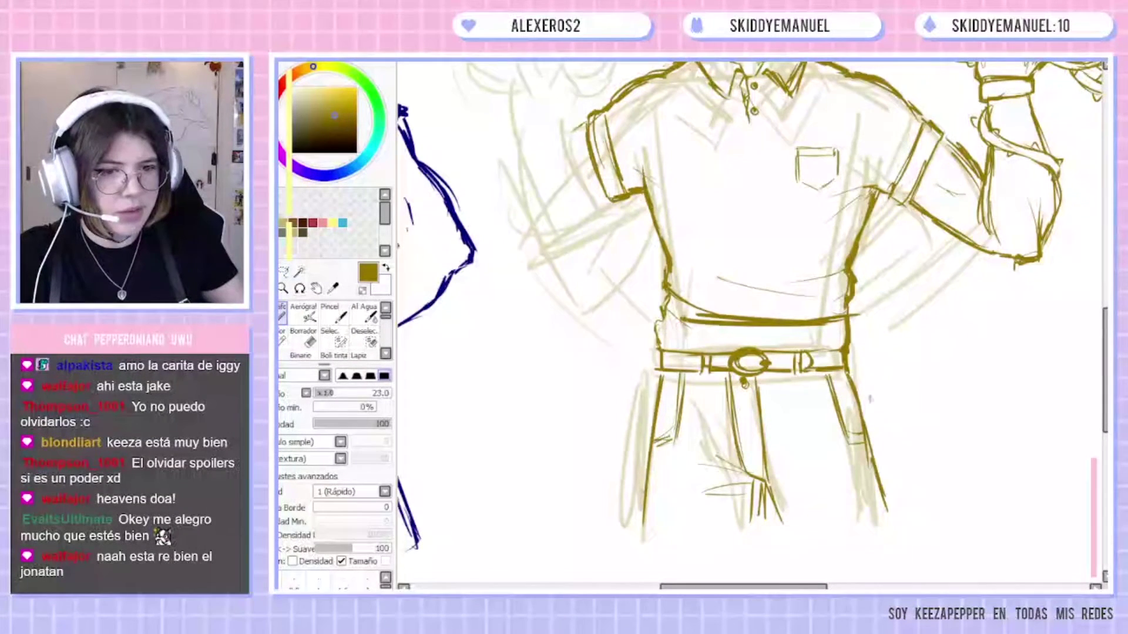
scroll(763, 73, "down", 2)
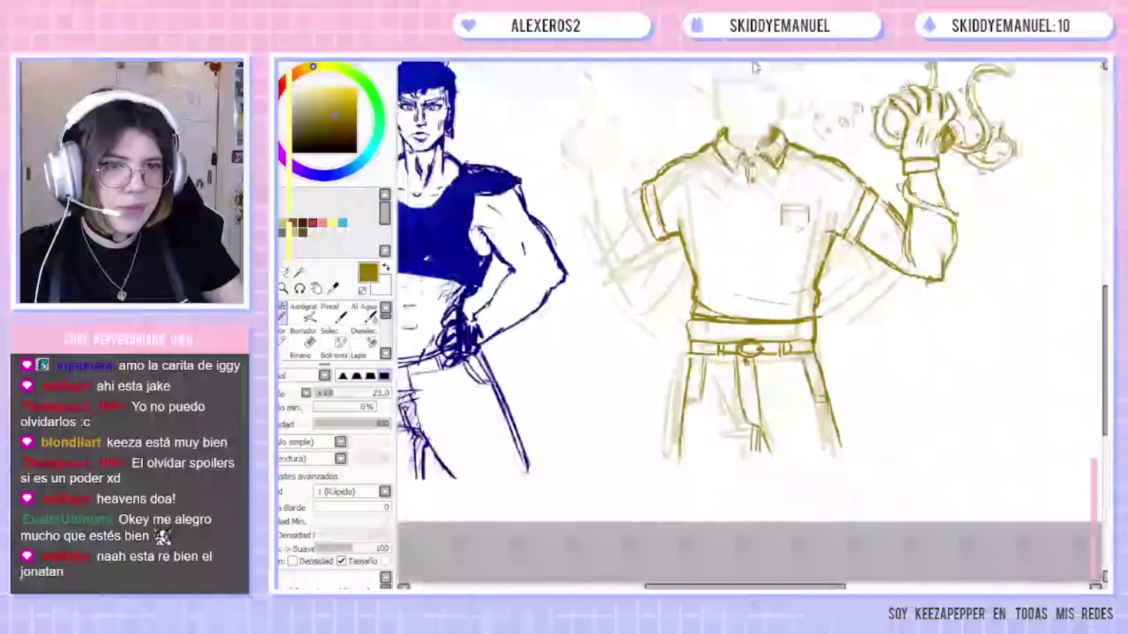
scroll(785, 75, "up", 2)
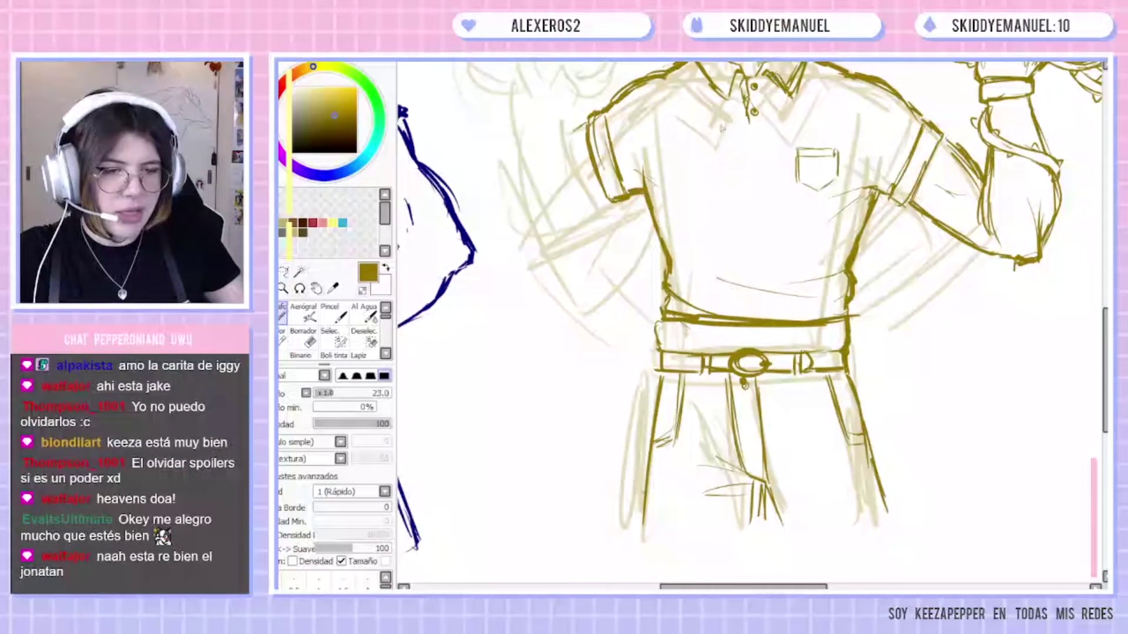
left_click(284, 271)
key("ctrl+z")
key("ctrl+z")
Select Joseph's belt and legs and move them up to shorten the torso.
mouse_move(734, 339)
left_mouse_down()
mouse_move(628, 562)
mouse_move(852, 342)
left_mouse_up()
left_click_drag(782, 423, 784, 396, "ctrl")
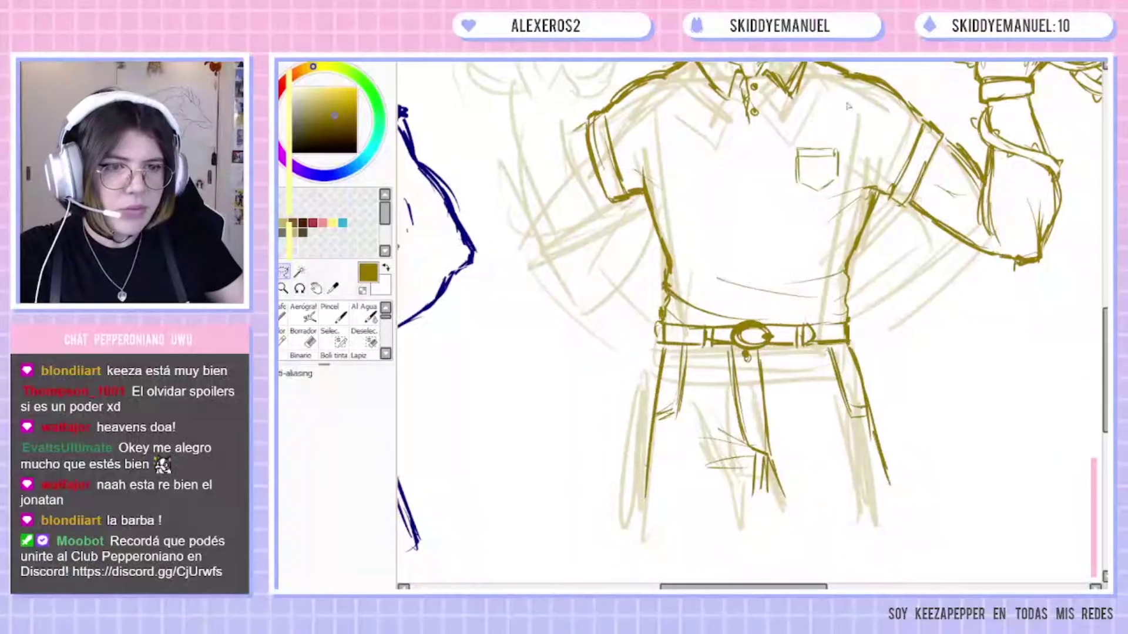
Lasso around Joseph's lined body, passing between the head sketch and the raised hand on the viewer's right.
key("minus")
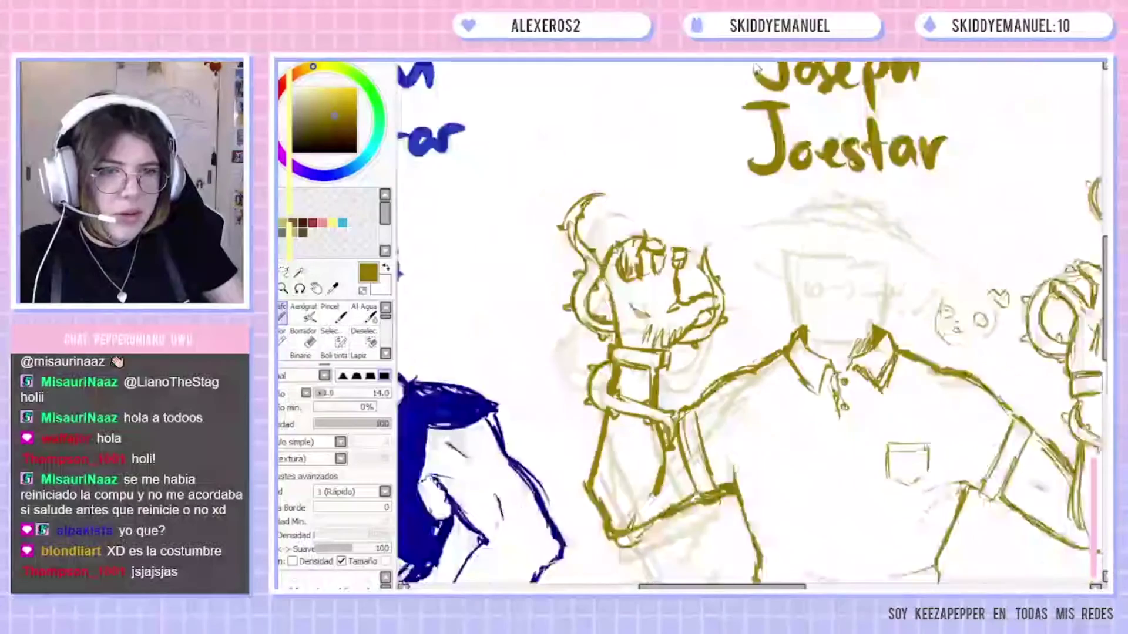
key("minus")
mouse_move(586, 471)
left_mouse_down()
mouse_move(512, 441)
mouse_move(527, 438)
left_mouse_up()
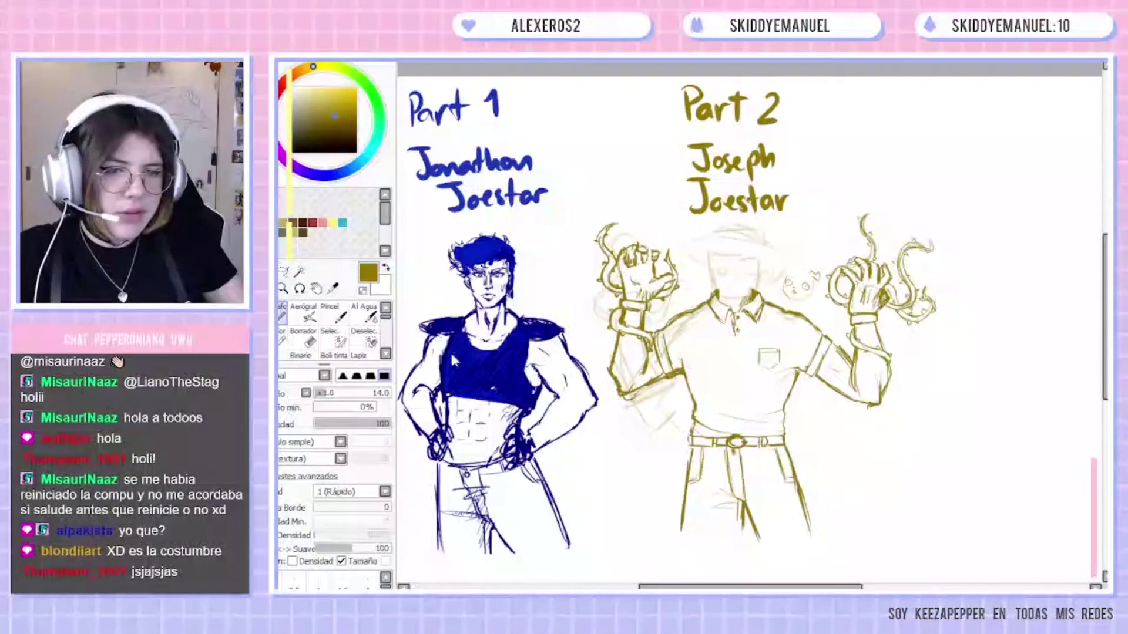
left_click(285, 272)
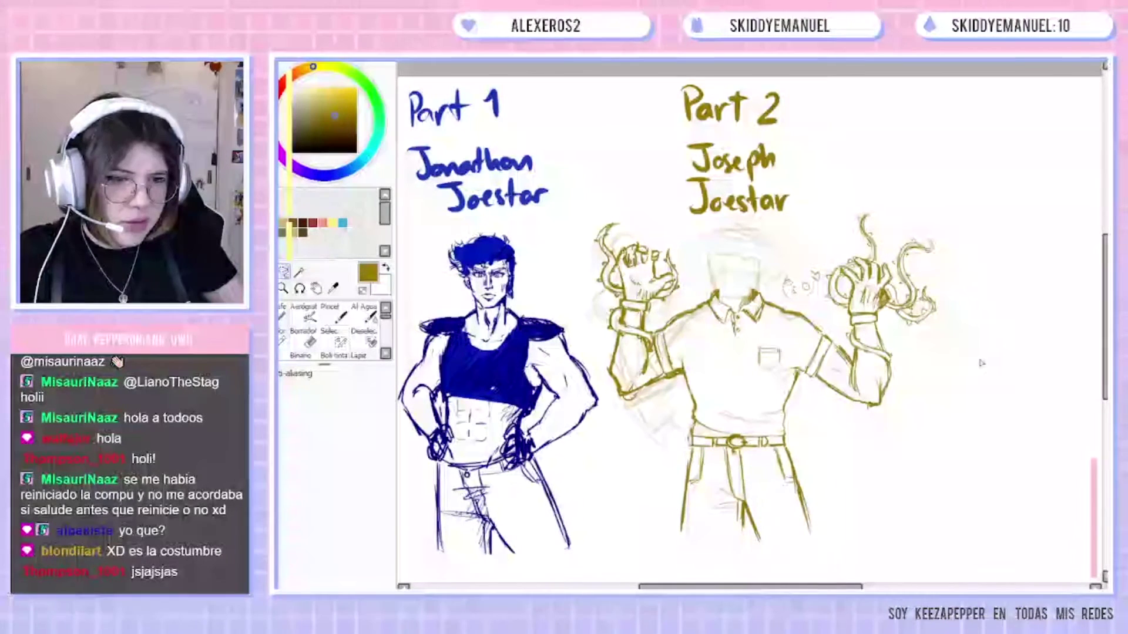
left_click_drag(879, 157, 781, 278)
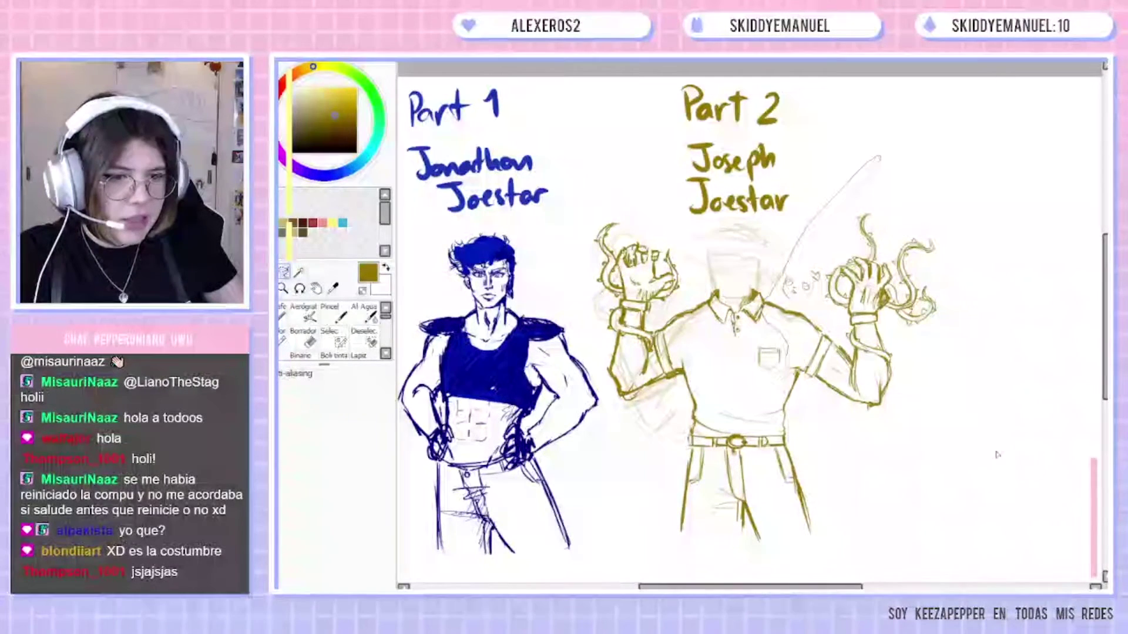
left_click_drag(789, 530, 811, 564)
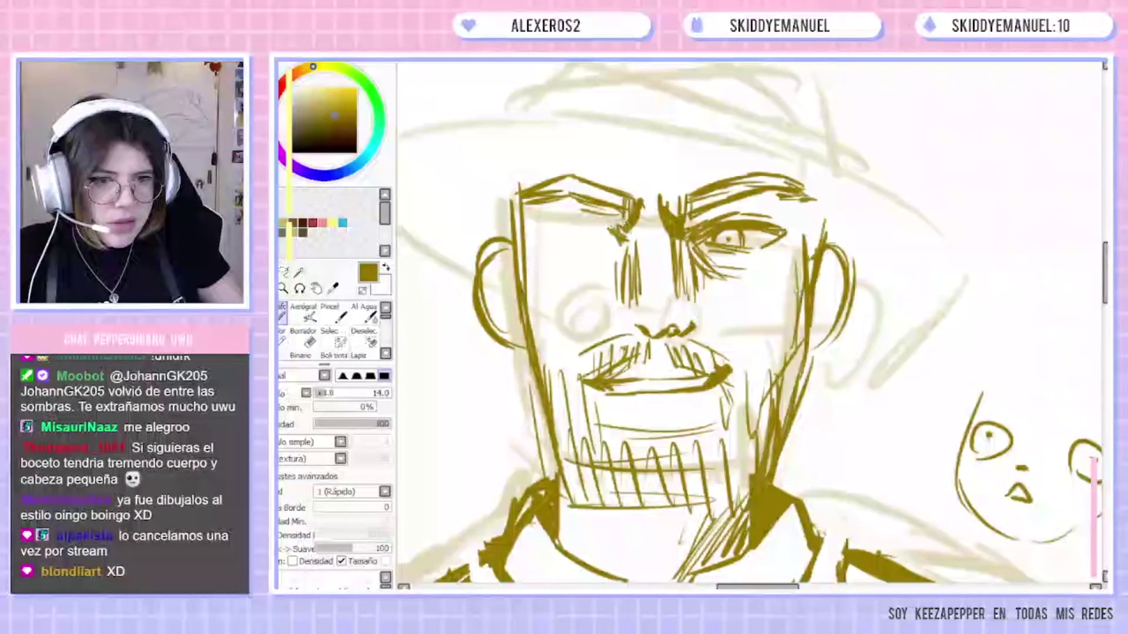
Draw Joseph's eye on the viewer's left with its lid creases beneath the angled eyebrow.
mouse_move(611, 211)
left_mouse_down()
mouse_move(537, 235)
mouse_move(582, 222)
mouse_move(531, 226)
mouse_move(552, 242)
mouse_move(623, 242)
mouse_move(618, 251)
left_mouse_up()
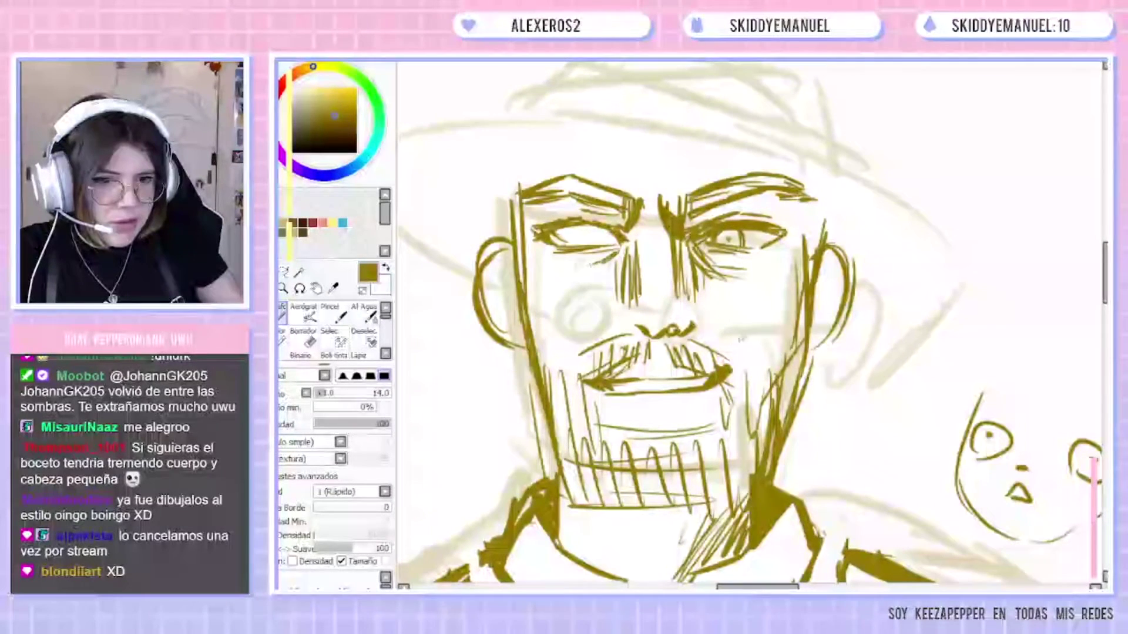
left_click_drag(549, 262, 585, 267)
left_click_drag(548, 262, 592, 266)
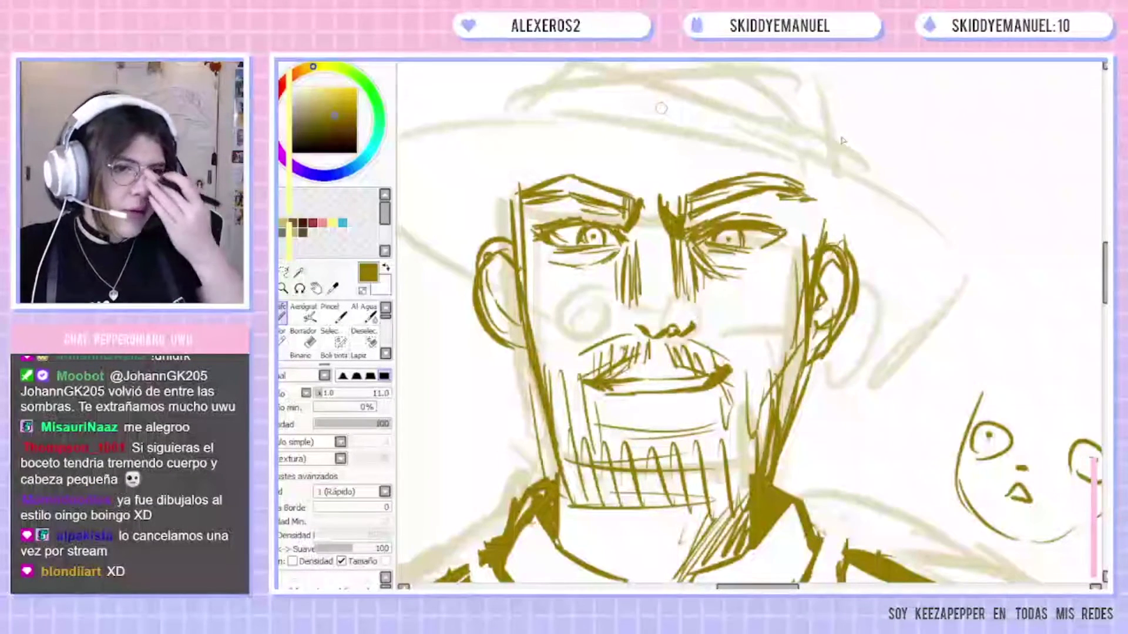
Line Joseph's wide-brimmed hat above the eyebrows, with a crown and a patterned band.
mouse_move(517, 171)
left_mouse_down()
mouse_move(634, 145)
mouse_move(775, 187)
left_mouse_up()
left_click_drag(633, 139, 808, 190)
left_click_drag(647, 176, 798, 138)
left_click_drag(532, 176, 627, 142)
left_click_drag(568, 164, 663, 135)
left_click_drag(776, 163, 816, 196)
left_click_drag(803, 189, 830, 210)
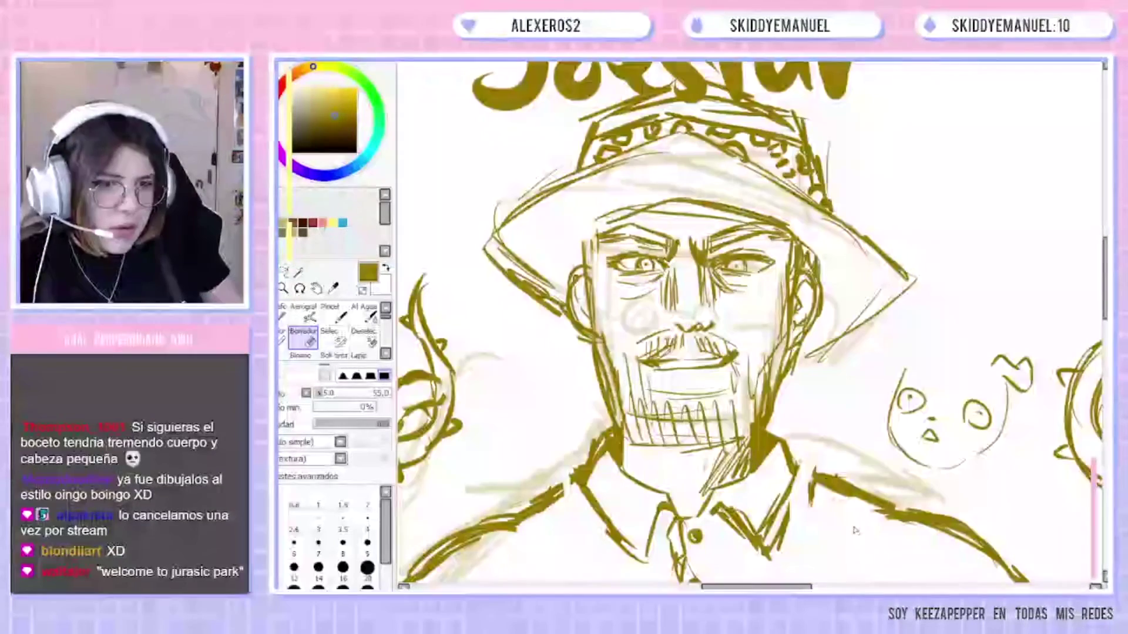
Erase stray lines in Joseph's chin beard and remove the small doodled face between his head and the raised hand.
mouse_move(686, 405)
left_mouse_down()
mouse_move(655, 403)
mouse_move(706, 426)
left_mouse_up()
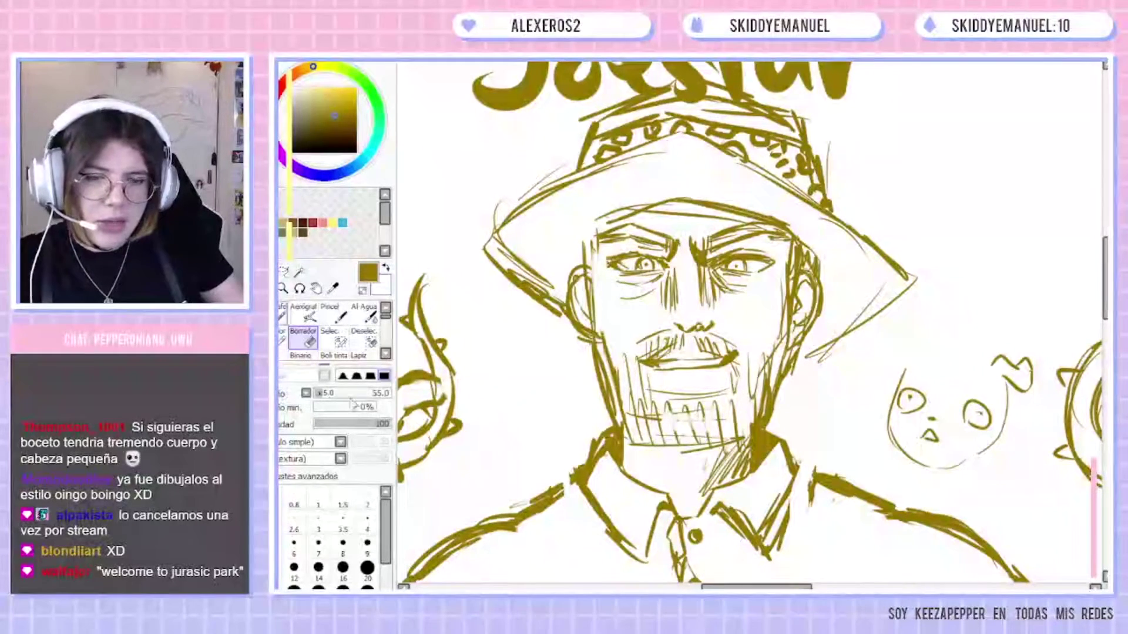
left_click(283, 315)
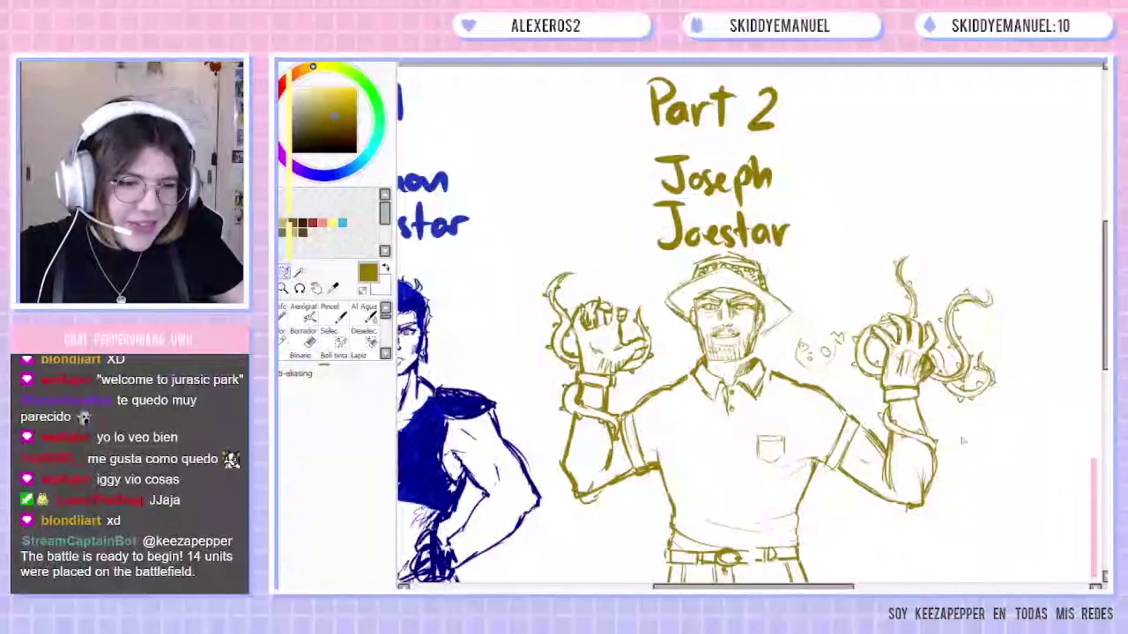
key("n")
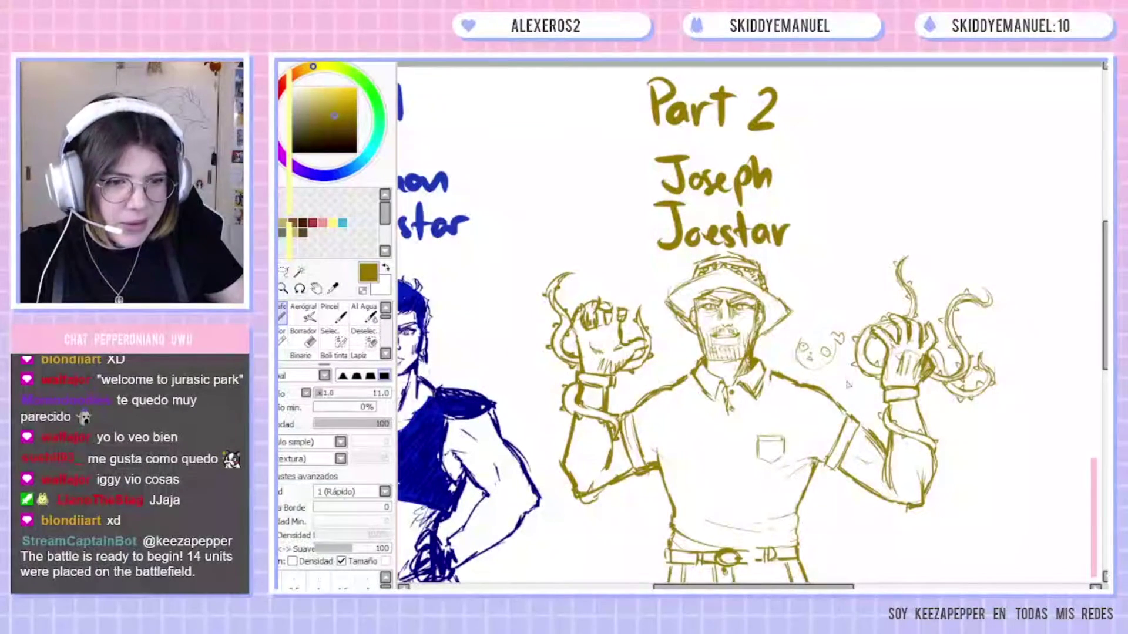
key("e")
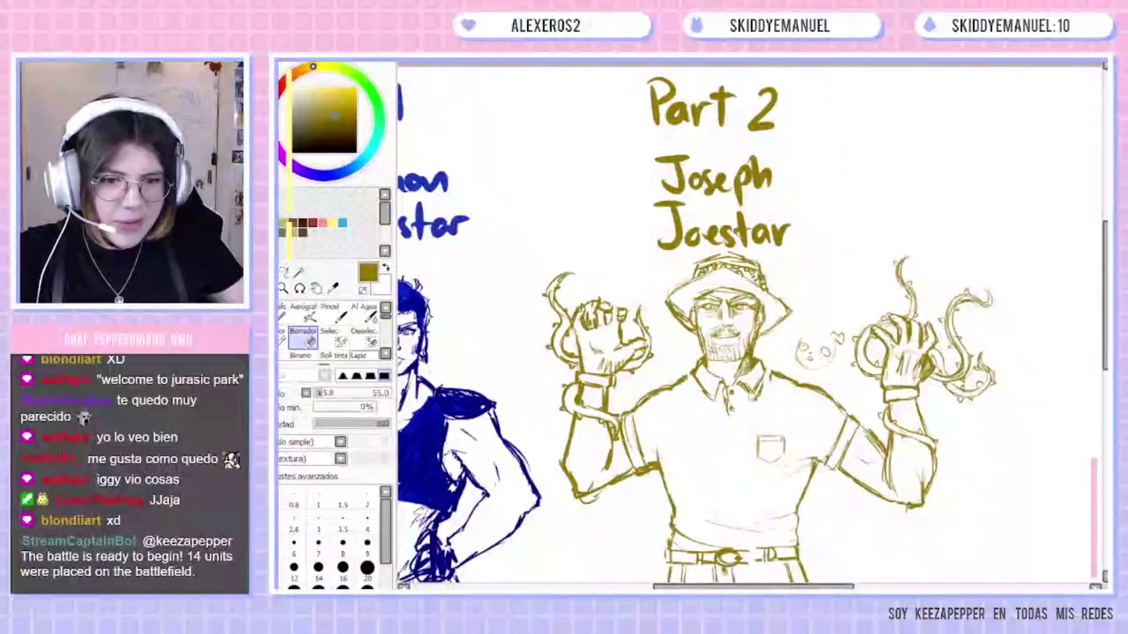
left_click_drag(838, 338, 806, 363)
scroll(869, 376, "up", 5)
Draw a dog's half-closed eyes, small nose and drooping jowls in the gap above Joseph's shoulder.
key("n")
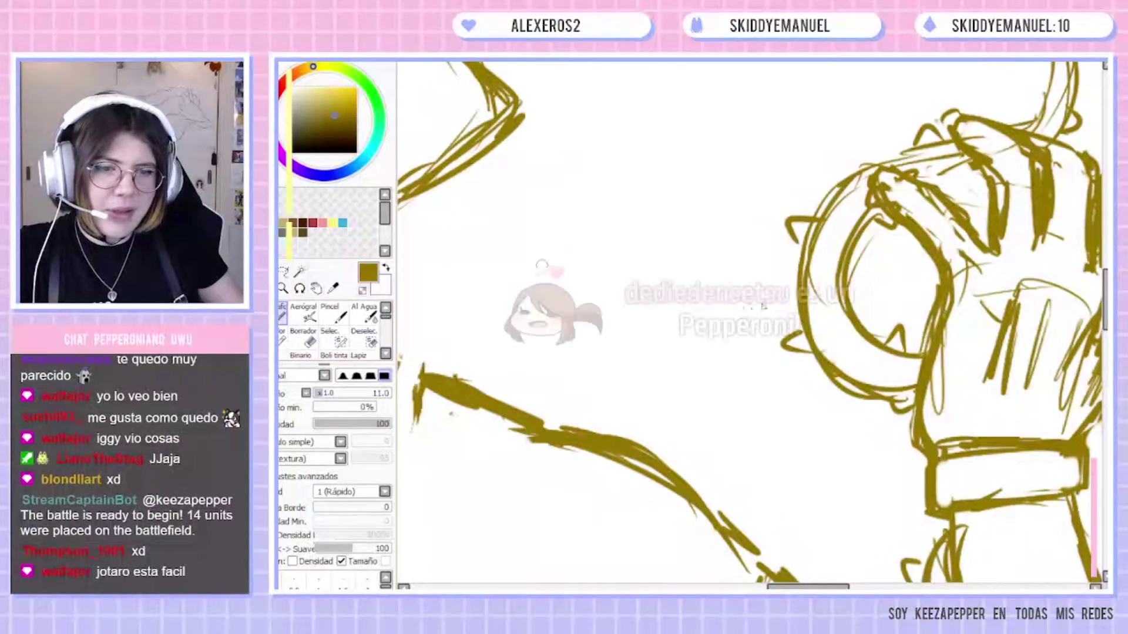
mouse_move(582, 219)
left_mouse_down()
mouse_move(609, 241)
mouse_move(547, 238)
mouse_move(611, 242)
left_mouse_up()
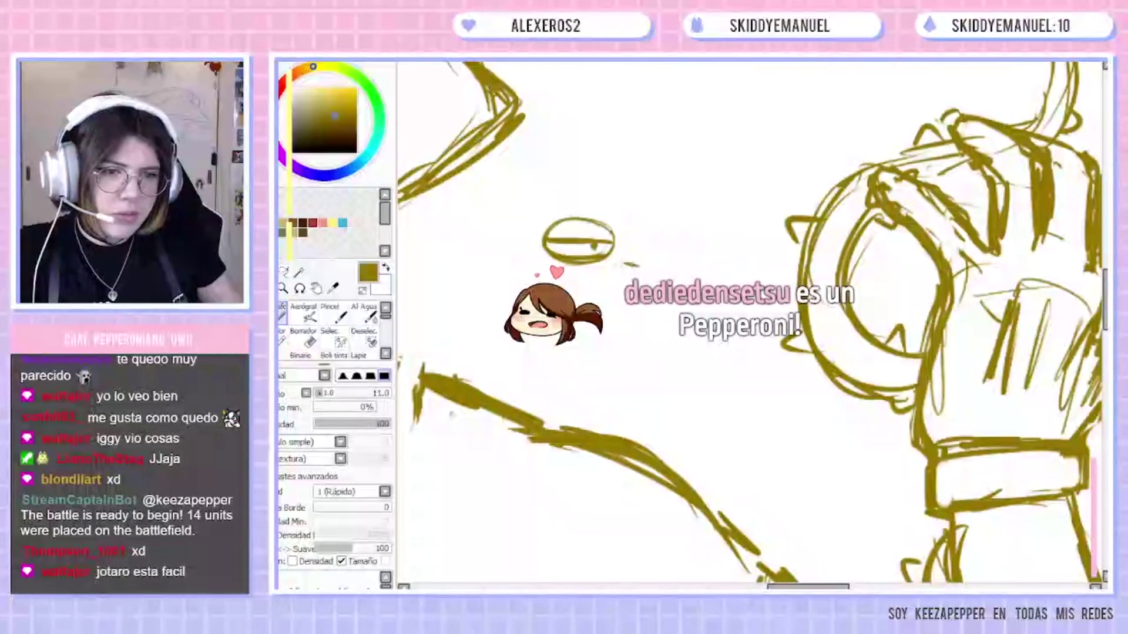
left_click_drag(616, 262, 644, 271)
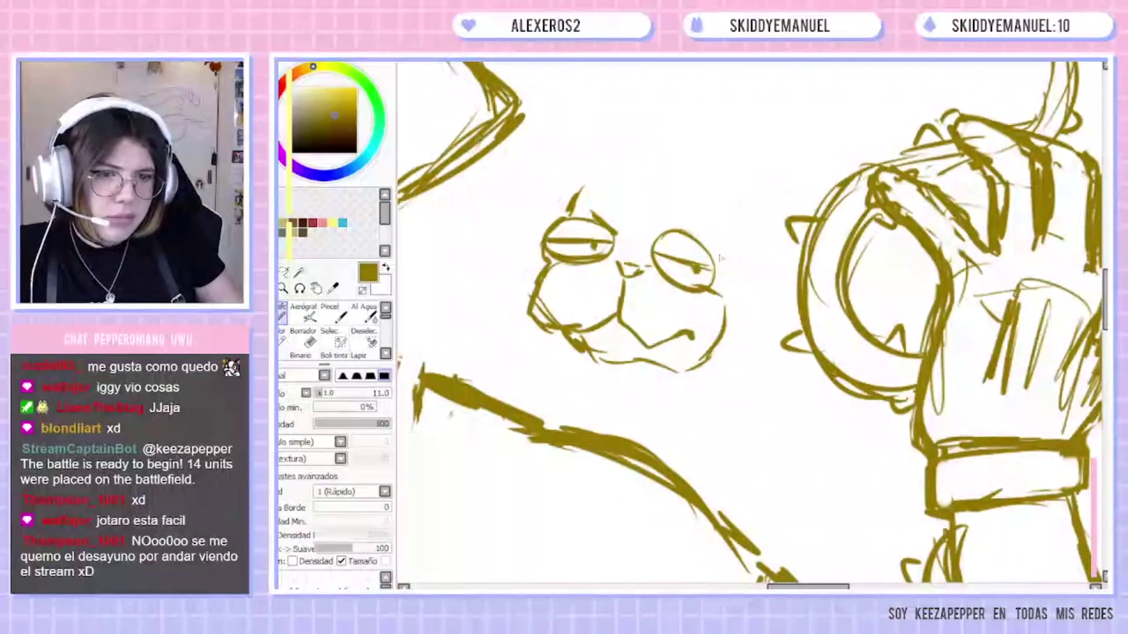
Outline the dog's round head around the face, with folded ears and forehead markings.
left_click_drag(564, 203, 643, 110)
key("ctrl+z")
mouse_move(565, 207)
left_mouse_down()
mouse_move(627, 124)
mouse_move(678, 118)
mouse_move(736, 144)
mouse_move(770, 141)
mouse_move(793, 217)
left_mouse_up()
mouse_move(753, 173)
left_mouse_down()
mouse_move(790, 213)
mouse_move(782, 273)
mouse_move(708, 360)
left_mouse_up()
left_click_drag(780, 294, 761, 322)
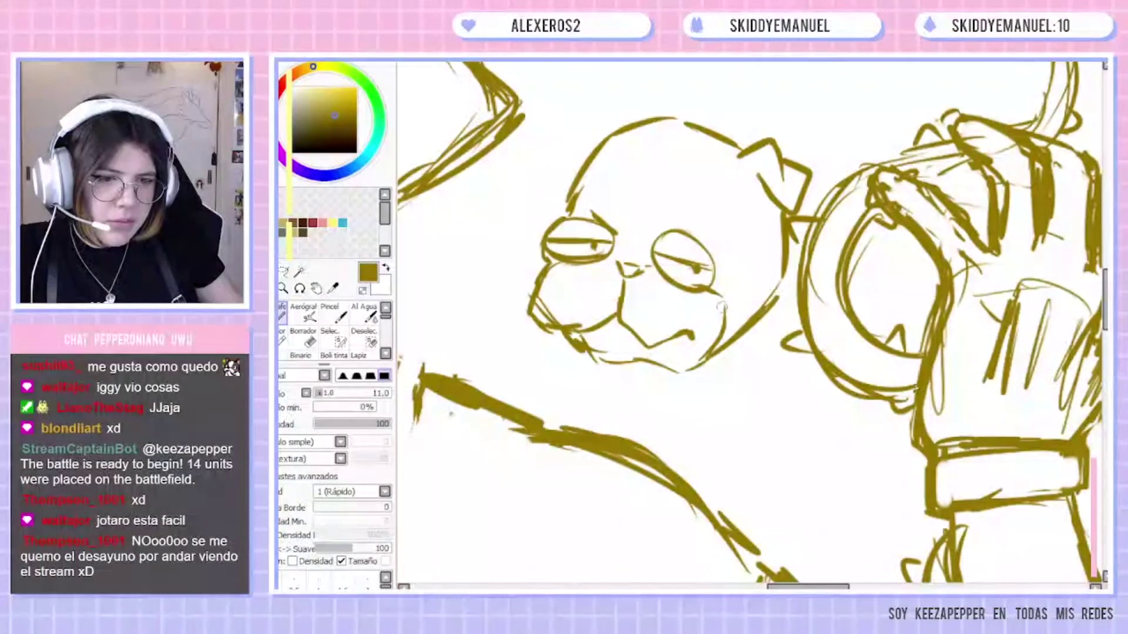
left_click_drag(669, 230, 717, 153)
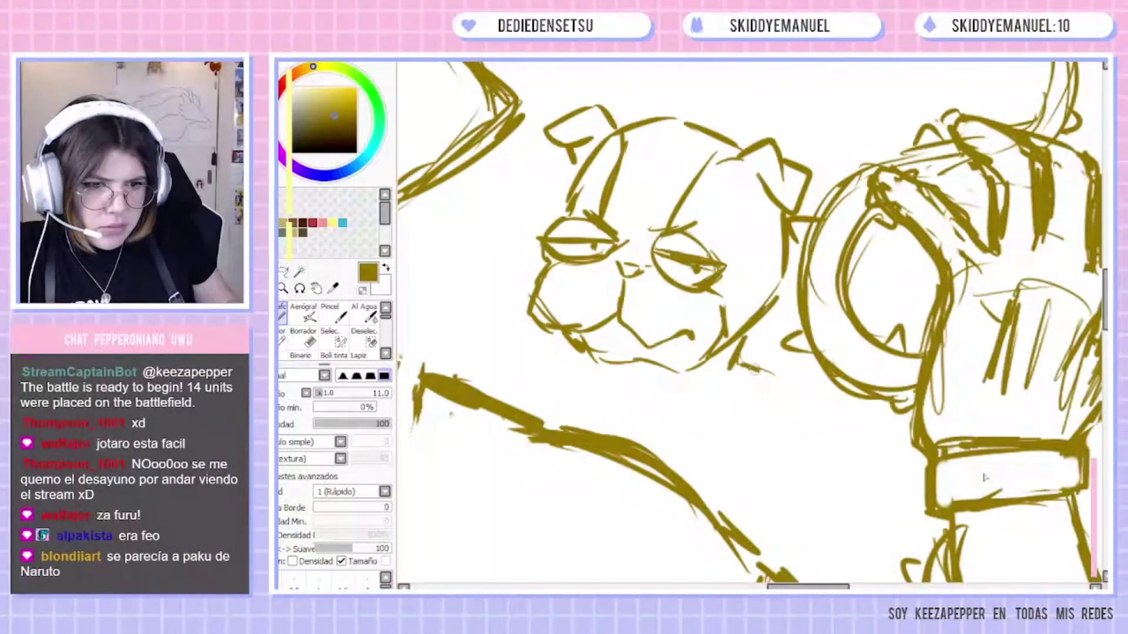
Draw the dog's body perched on Joseph's shoulder and fill Joseph's polo shirt with pale olive at brush size 69.
mouse_move(739, 363)
left_mouse_down()
mouse_move(771, 384)
mouse_move(787, 444)
mouse_move(728, 460)
mouse_move(694, 491)
left_mouse_up()
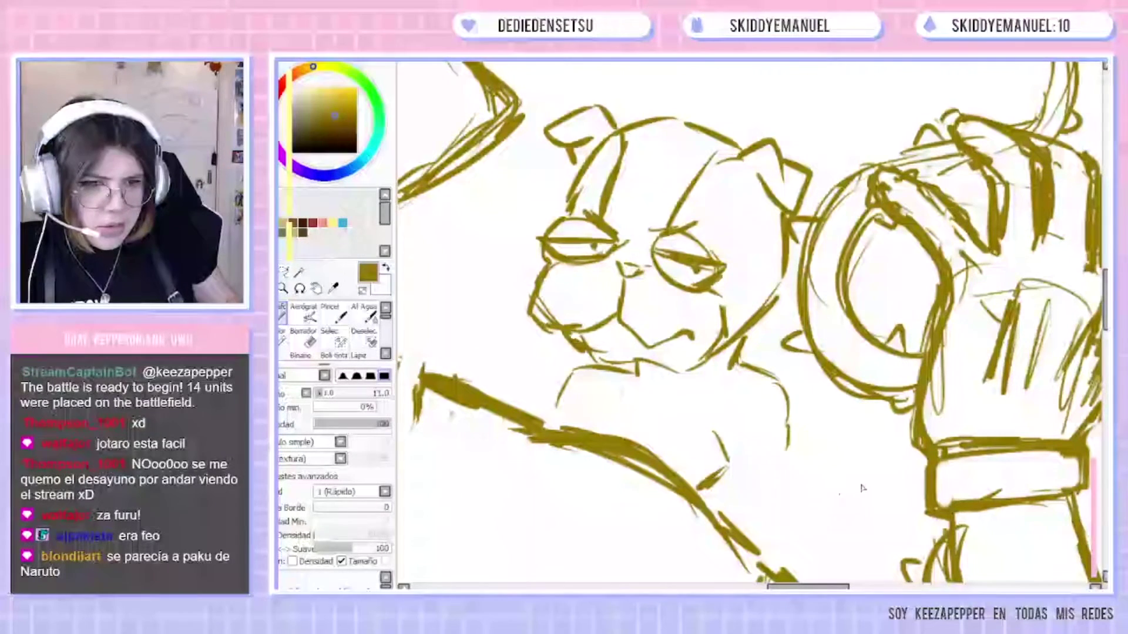
left_click_drag(602, 355, 561, 426)
mouse_move(718, 427)
left_mouse_down()
mouse_move(690, 491)
mouse_move(755, 539)
left_mouse_up()
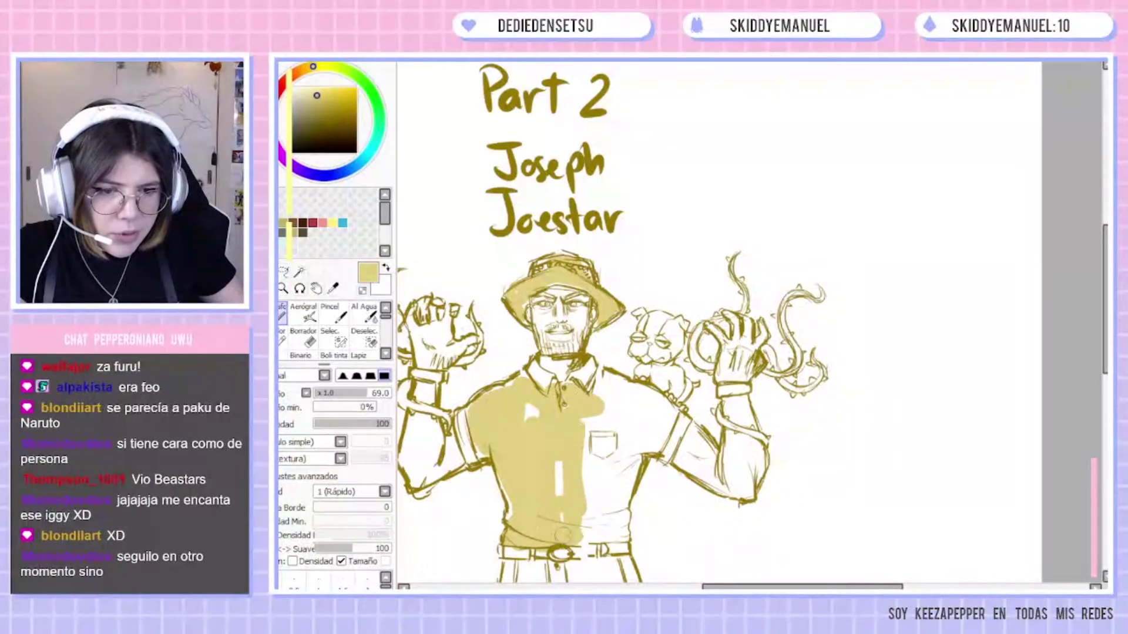
mouse_move(562, 535)
left_mouse_down()
mouse_move(601, 507)
mouse_move(607, 469)
mouse_move(614, 532)
mouse_move(624, 478)
mouse_move(606, 478)
mouse_move(594, 423)
left_mouse_up()
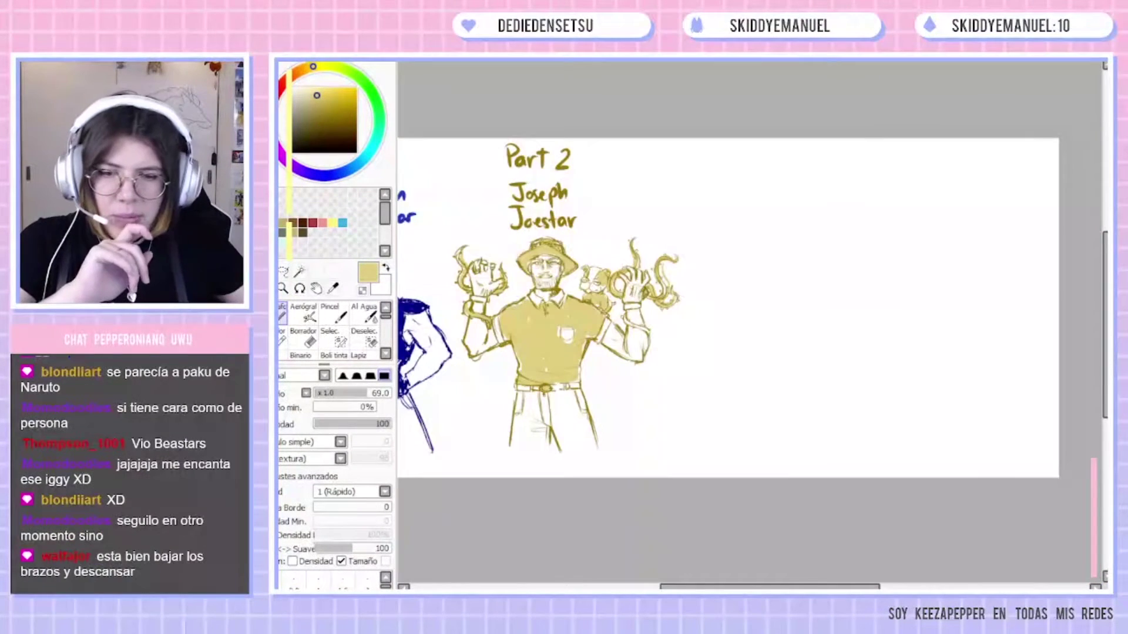
Switch to purple, write the heading "Part 3 Jotaro Kujo" beside Part 2, and rough in a head and tapered torso below.
right_click(524, 162)
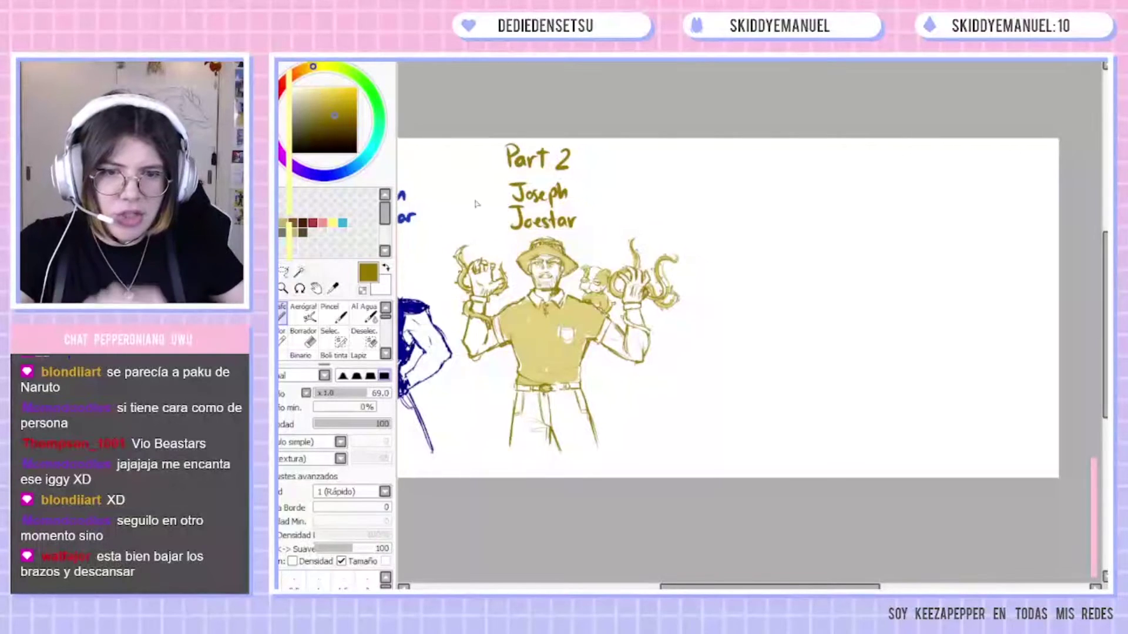
left_click(292, 154)
left_click(328, 119)
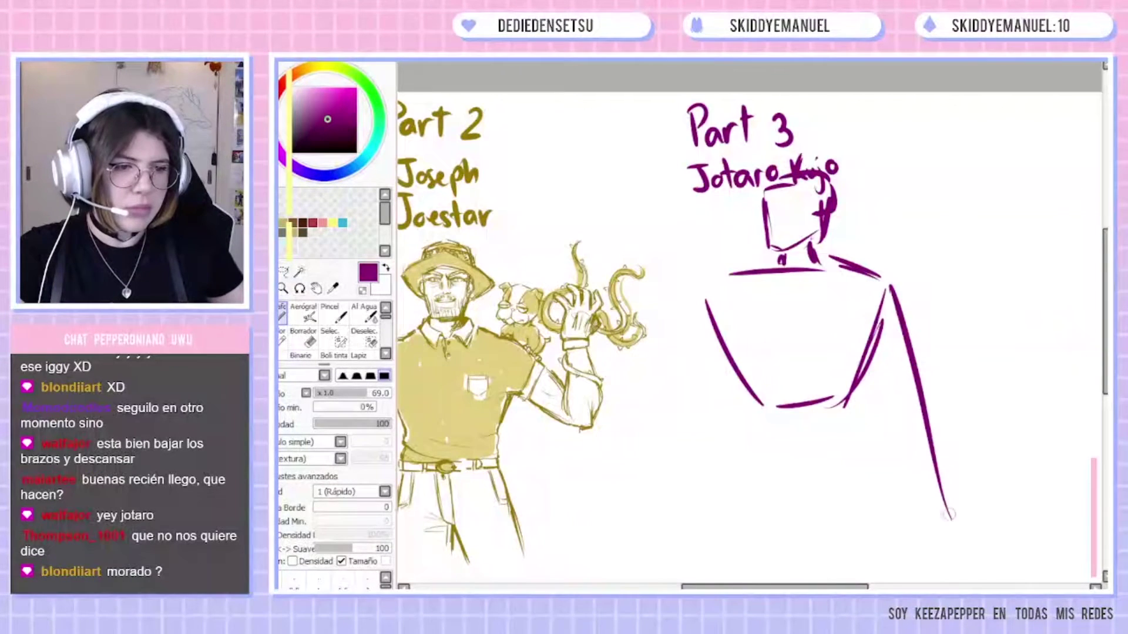
mouse_move(868, 312)
left_mouse_down()
mouse_move(859, 374)
mouse_move(953, 536)
left_mouse_up()
left_click_drag(827, 269, 938, 505)
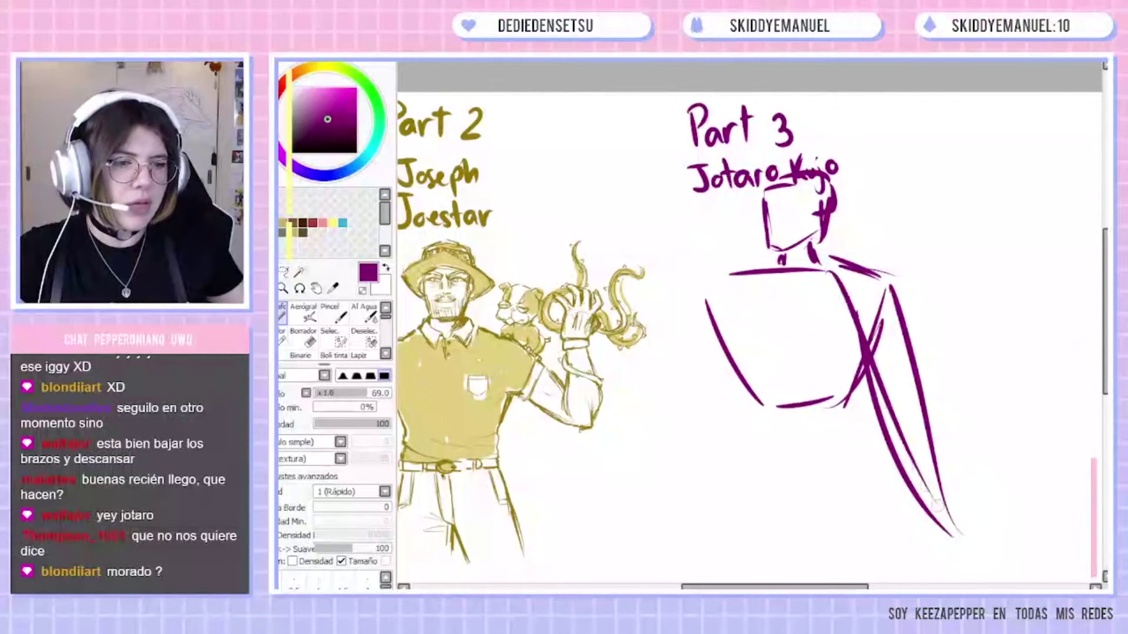
key("ctrl+z")
key("ctrl+z")
key("ctrl+z")
key("ctrl+z")
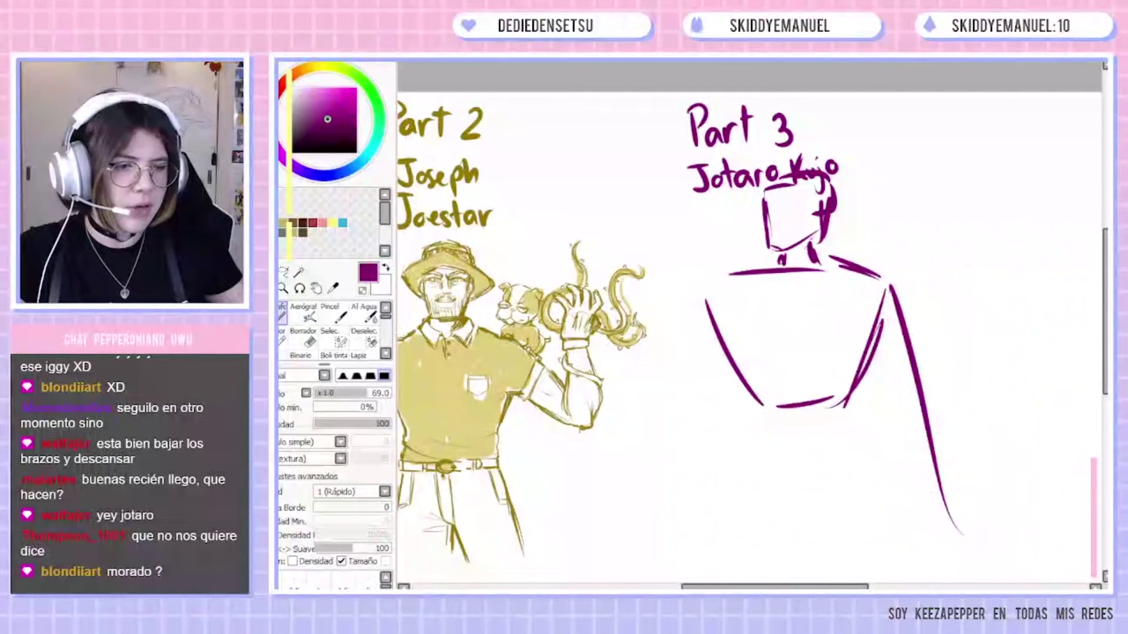
Sketch Jotaro's shoulder curve and a peaked cap with a brim on his head.
left_click_drag(885, 285, 907, 345)
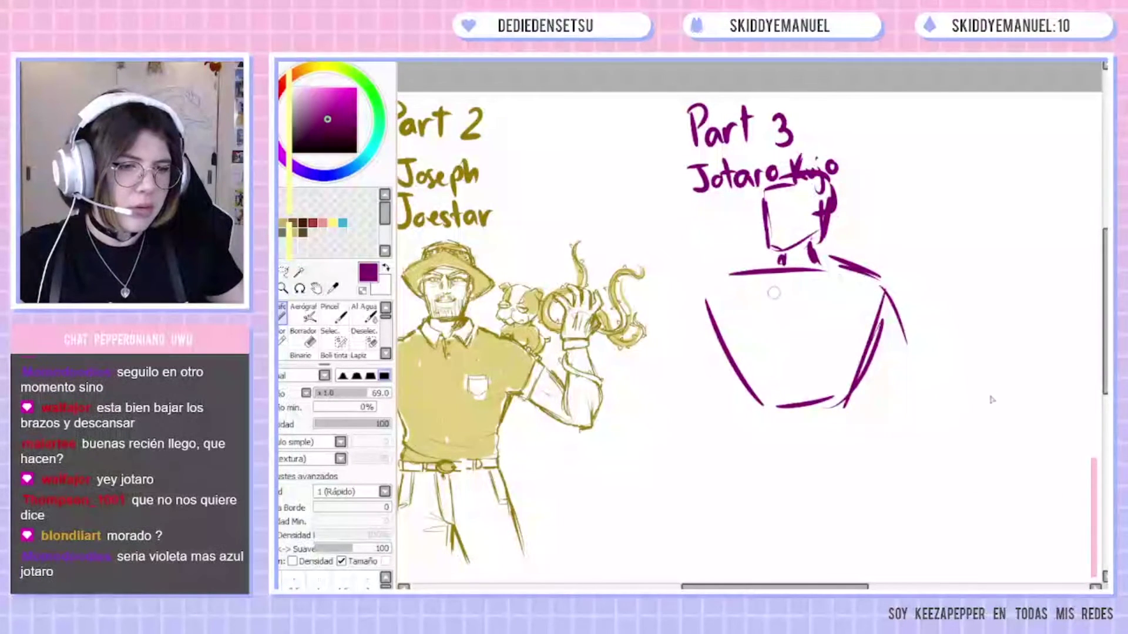
left_click_drag(817, 271, 788, 303)
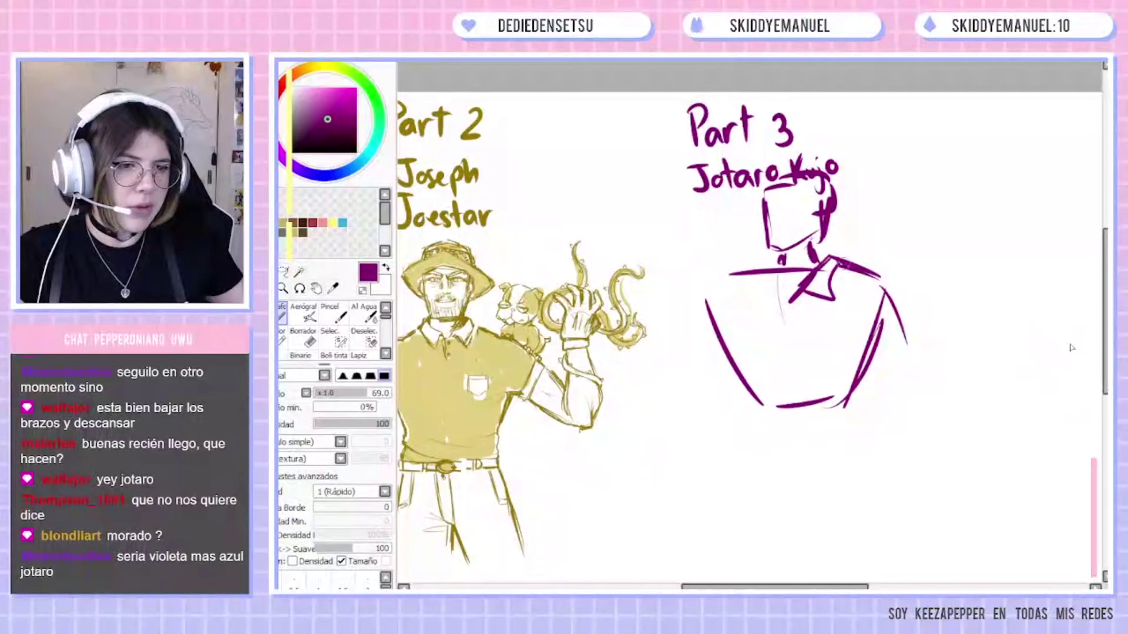
key("ctrl+z")
left_click_drag(775, 167, 768, 194)
left_click_drag(774, 161, 825, 163)
left_click_drag(749, 201, 792, 193)
left_click_drag(800, 197, 830, 185)
mouse_move(745, 284)
left_mouse_down()
mouse_move(762, 307)
mouse_move(749, 320)
mouse_move(764, 276)
left_mouse_up()
left_click_drag(777, 171, 793, 176)
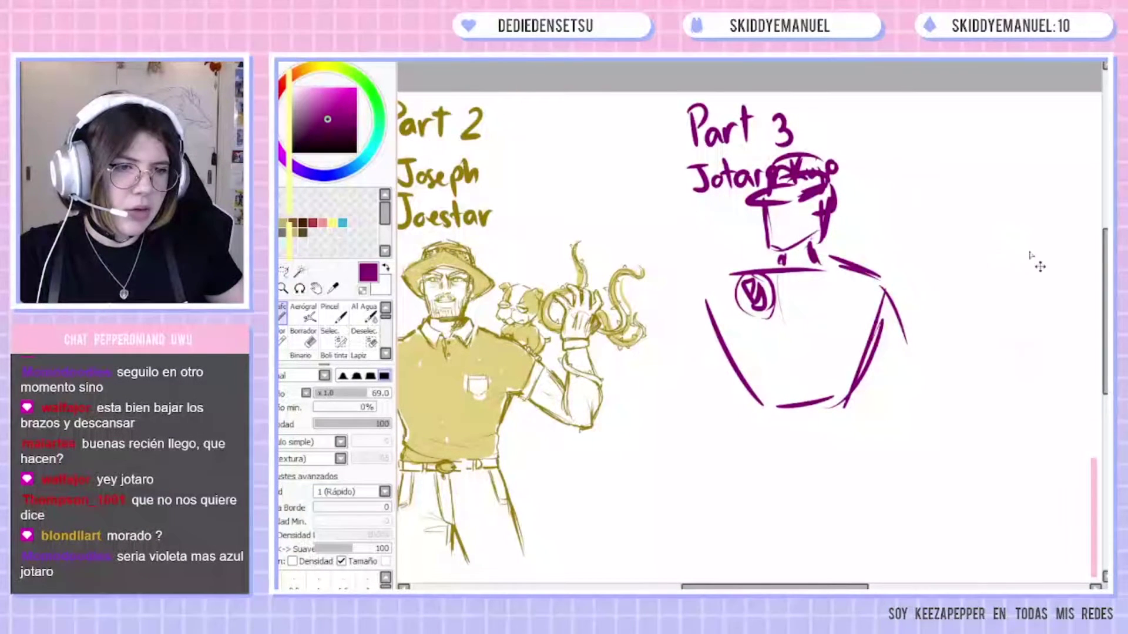
Sketch interlocked chain links beside Jotaro's head and rough in his two legs in a wide stance.
mouse_move(908, 174)
left_mouse_down()
mouse_move(884, 205)
mouse_move(910, 179)
mouse_move(901, 197)
mouse_move(907, 176)
mouse_move(875, 178)
mouse_move(881, 206)
mouse_move(912, 190)
mouse_move(914, 174)
mouse_move(918, 207)
left_mouse_up()
key("ctrl+z")
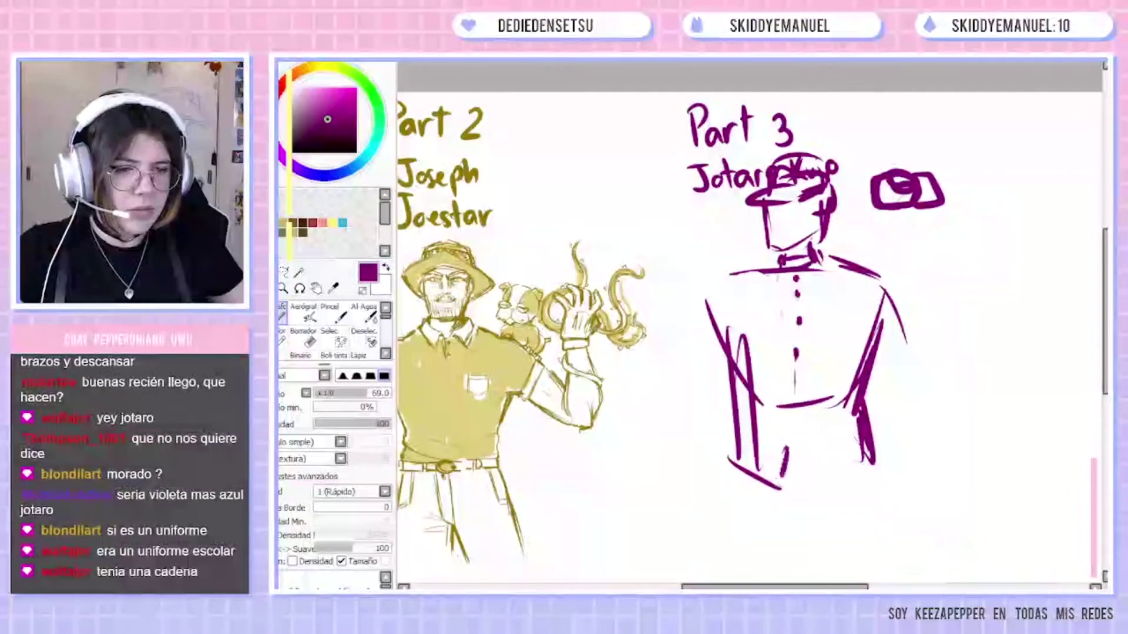
mouse_move(787, 449)
left_mouse_down()
mouse_move(768, 509)
mouse_move(917, 558)
left_mouse_up()
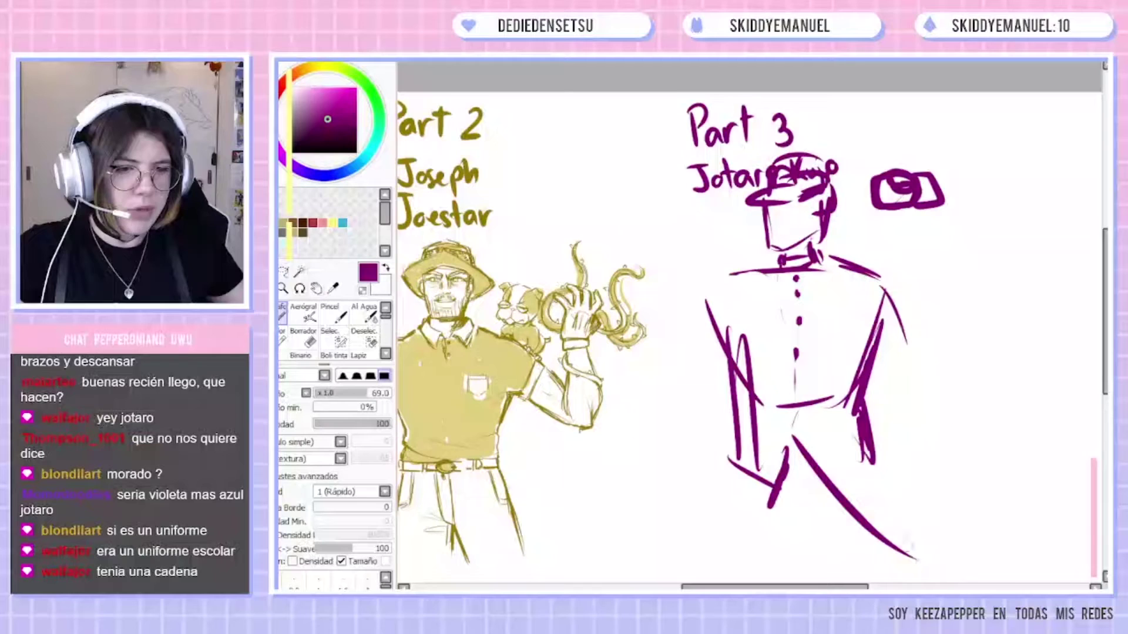
left_click_drag(875, 429, 1031, 581)
left_click_drag(799, 452, 721, 581)
left_click_drag(743, 428, 683, 587)
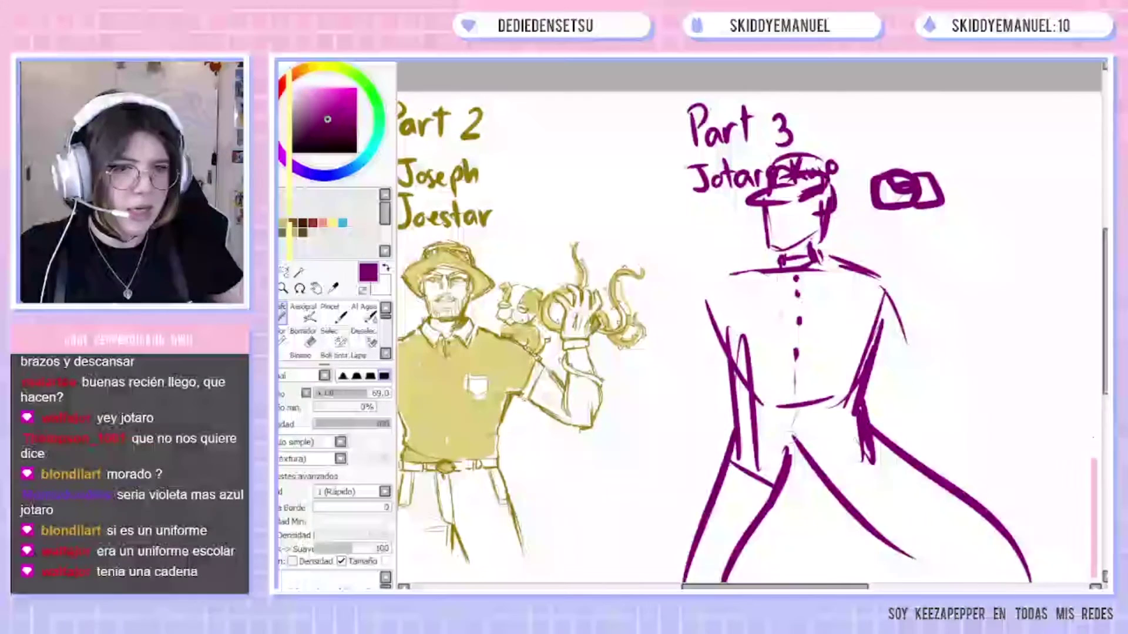
Sketch Jotaro's open coat and long sleeves hanging from the shoulders over both arms.
left_click_drag(840, 269, 945, 439)
left_click_drag(880, 320, 919, 461)
mouse_move(757, 261)
left_mouse_down()
mouse_move(715, 278)
mouse_move(707, 447)
left_mouse_up()
left_click_drag(712, 280, 693, 462)
left_click_drag(742, 344, 724, 472)
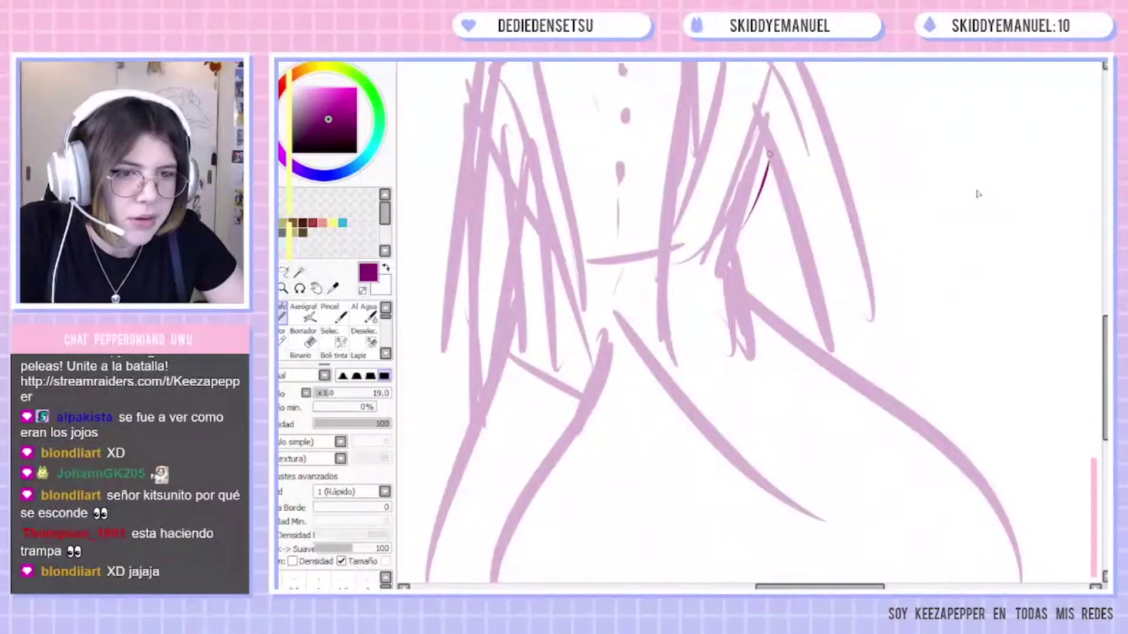
Line the arm's inner contour, the coat lapels and the buttoned jacket front over the faded sketch at brush size 19.
left_click_drag(771, 151, 735, 276)
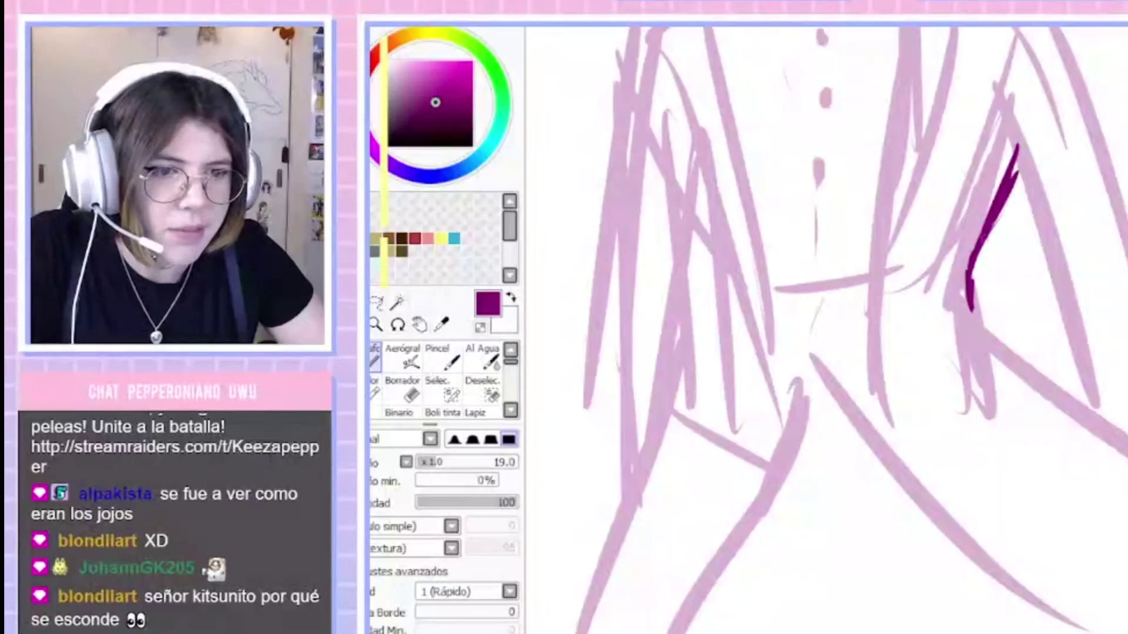
left_click_drag(916, 176, 858, 467)
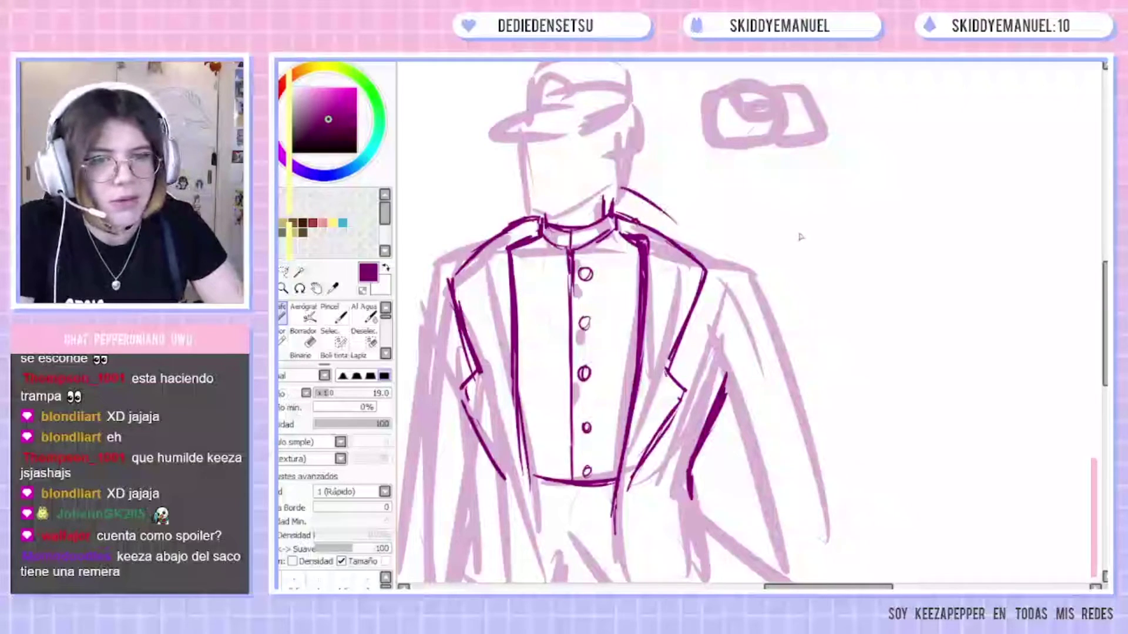
key("ctrl+z")
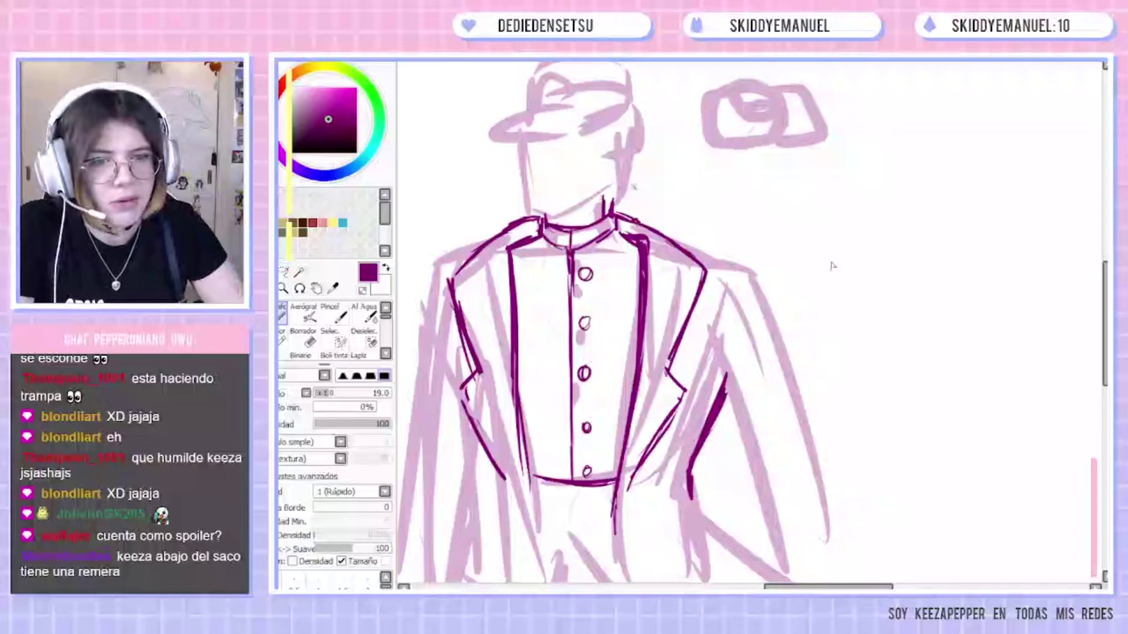
left_click_drag(645, 190, 701, 264)
left_click_drag(640, 203, 650, 249)
left_click_drag(522, 199, 503, 219)
left_click_drag(513, 213, 510, 249)
left_click_drag(508, 198, 446, 281)
key("ctrl+z")
key("ctrl+z")
key("ctrl+z")
key("ctrl+z")
key("ctrl+z")
key("ctrl+z")
left_click_drag(624, 165, 698, 183)
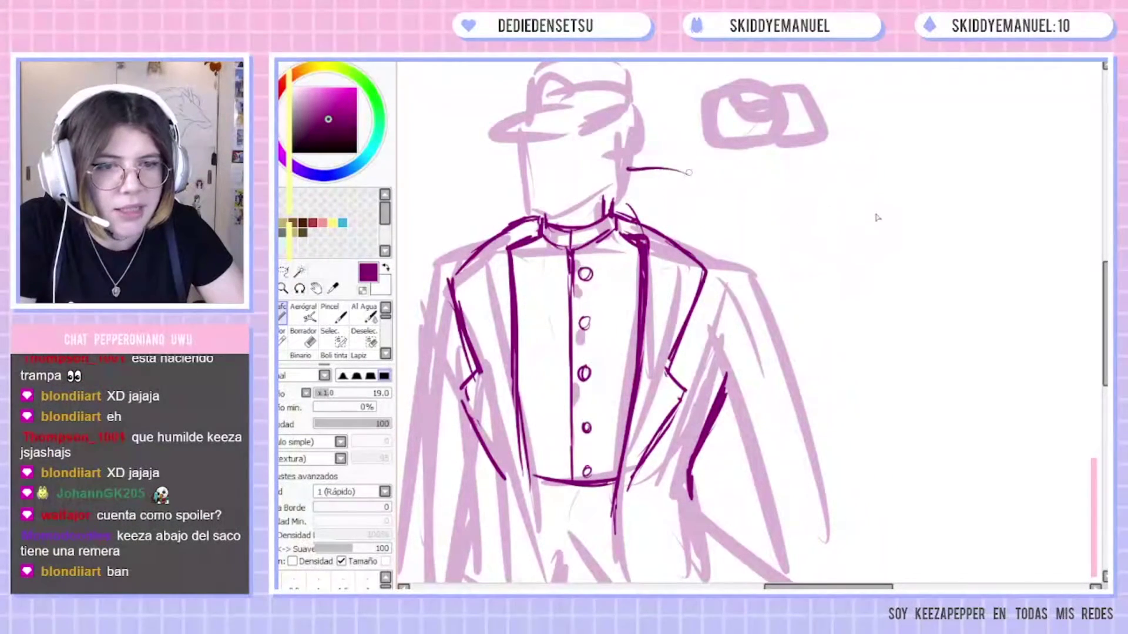
key("ctrl+z")
Line the coat's tall flared collar on both sides of the neck and redraw the lapels as plain angled edges.
mouse_move(520, 164)
left_mouse_down()
mouse_move(472, 201)
mouse_move(505, 250)
left_mouse_up()
mouse_move(469, 200)
left_mouse_down()
mouse_move(496, 236)
mouse_move(451, 281)
mouse_move(509, 382)
left_mouse_up()
key("ctrl+z")
left_click_drag(456, 298, 501, 405)
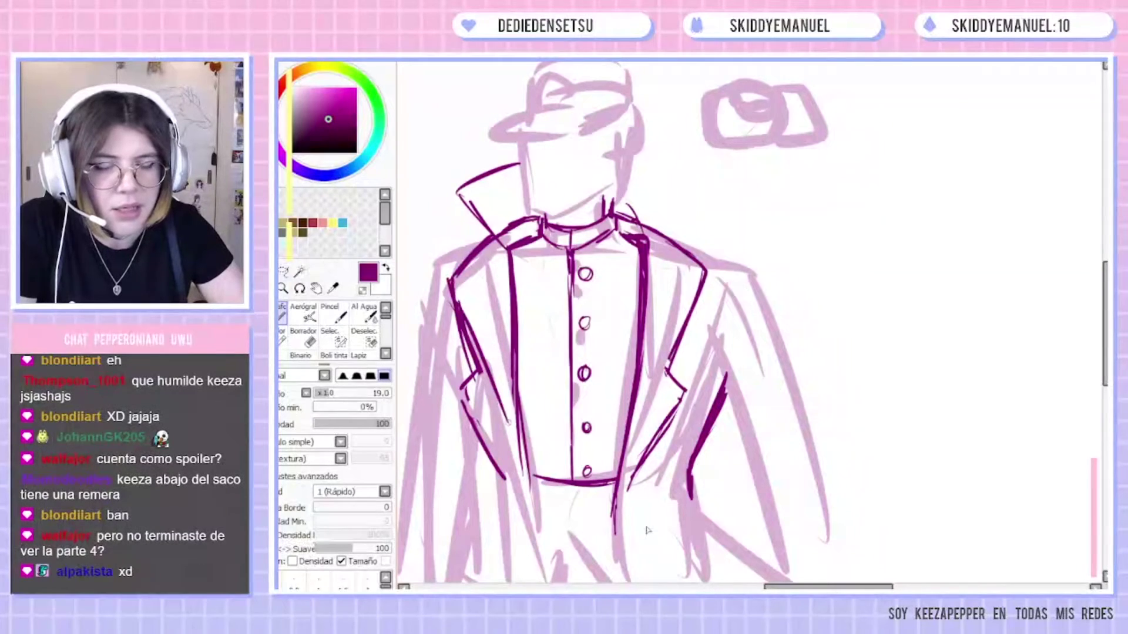
mouse_move(650, 174)
left_mouse_down()
mouse_move(608, 211)
mouse_move(624, 263)
left_mouse_up()
key("ctrl+z")
key("ctrl+z")
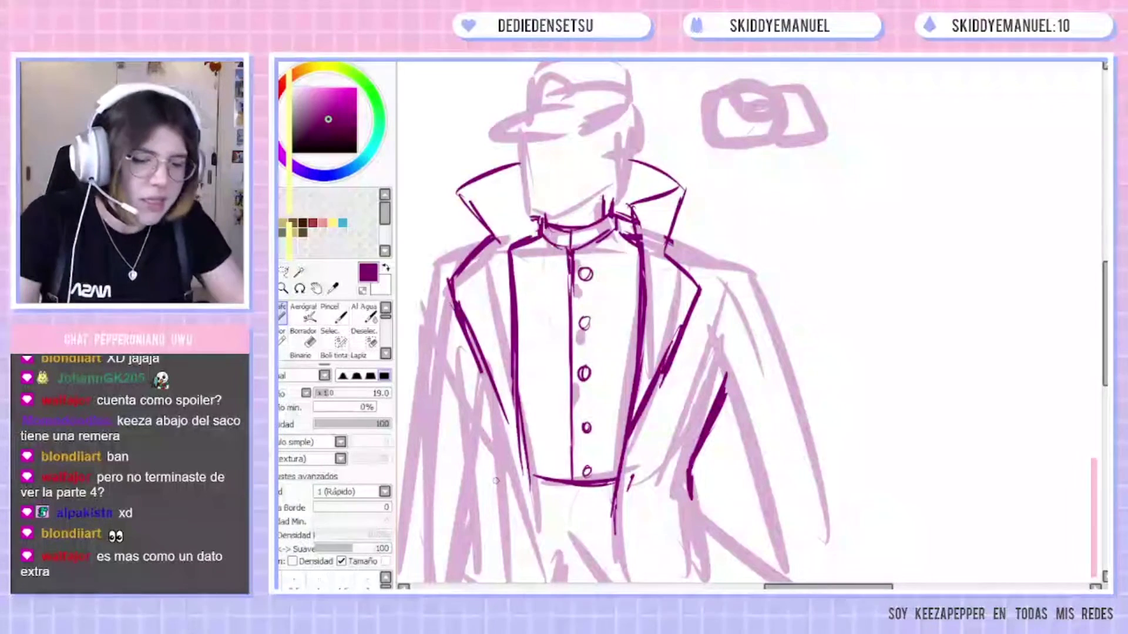
Erase the lined standing collar, center seam, buttons and hem between the coat's front edges.
left_click(304, 341)
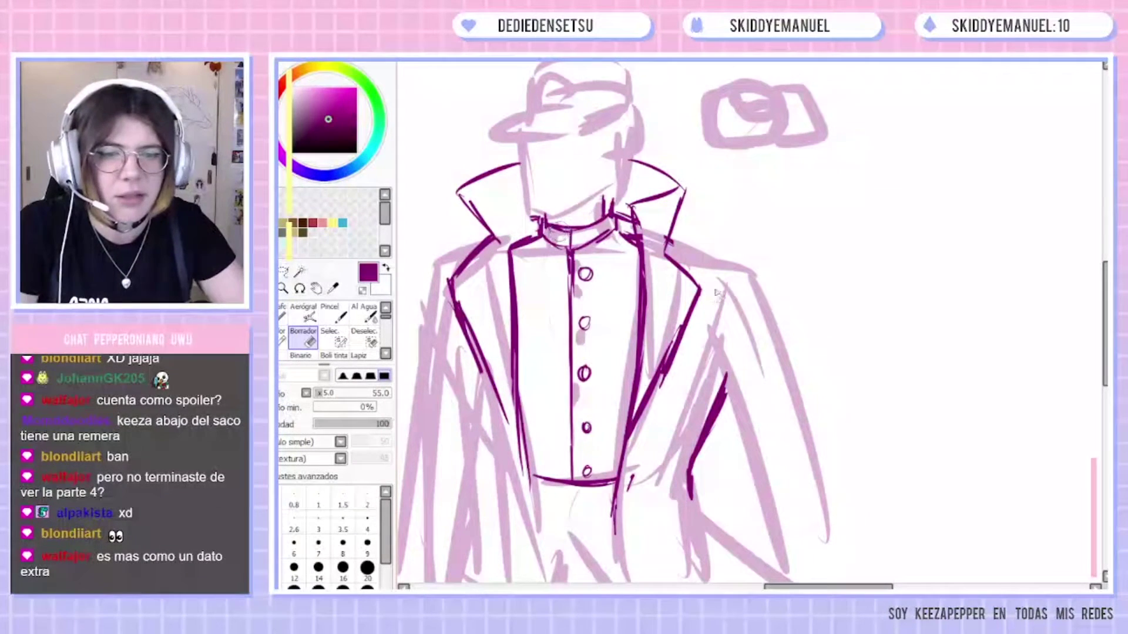
mouse_move(573, 226)
left_mouse_down()
mouse_move(573, 388)
mouse_move(590, 431)
left_mouse_up()
mouse_move(589, 500)
left_mouse_down()
mouse_move(552, 499)
mouse_move(541, 470)
left_mouse_up()
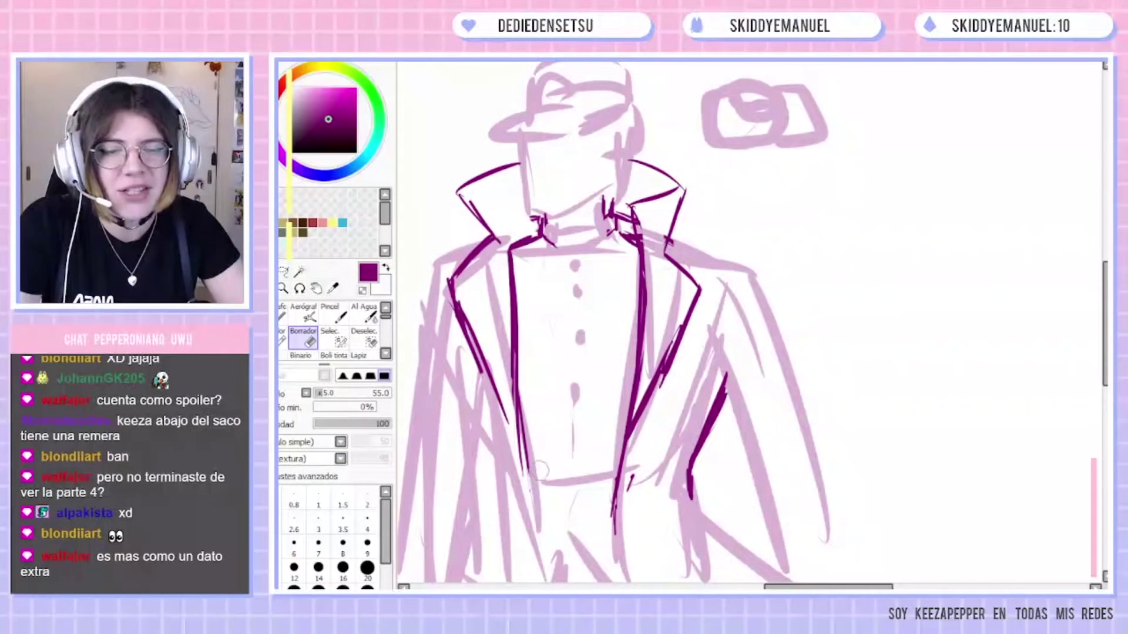
Line a round-necked undershirt with horizontal folds across the torso and a dark belt at the waist.
left_click(283, 315)
mouse_move(541, 226)
left_mouse_down()
mouse_move(617, 229)
mouse_move(610, 238)
left_mouse_up()
mouse_move(521, 323)
left_mouse_down()
mouse_move(637, 341)
mouse_move(525, 380)
left_mouse_up()
left_click_drag(526, 381, 632, 391)
mouse_move(526, 417)
left_mouse_down()
mouse_move(590, 407)
mouse_move(624, 434)
left_mouse_up()
mouse_move(605, 439)
left_mouse_down()
mouse_move(545, 469)
mouse_move(612, 475)
left_mouse_up()
mouse_move(539, 505)
left_mouse_down()
mouse_move(608, 507)
mouse_move(575, 512)
left_mouse_up()
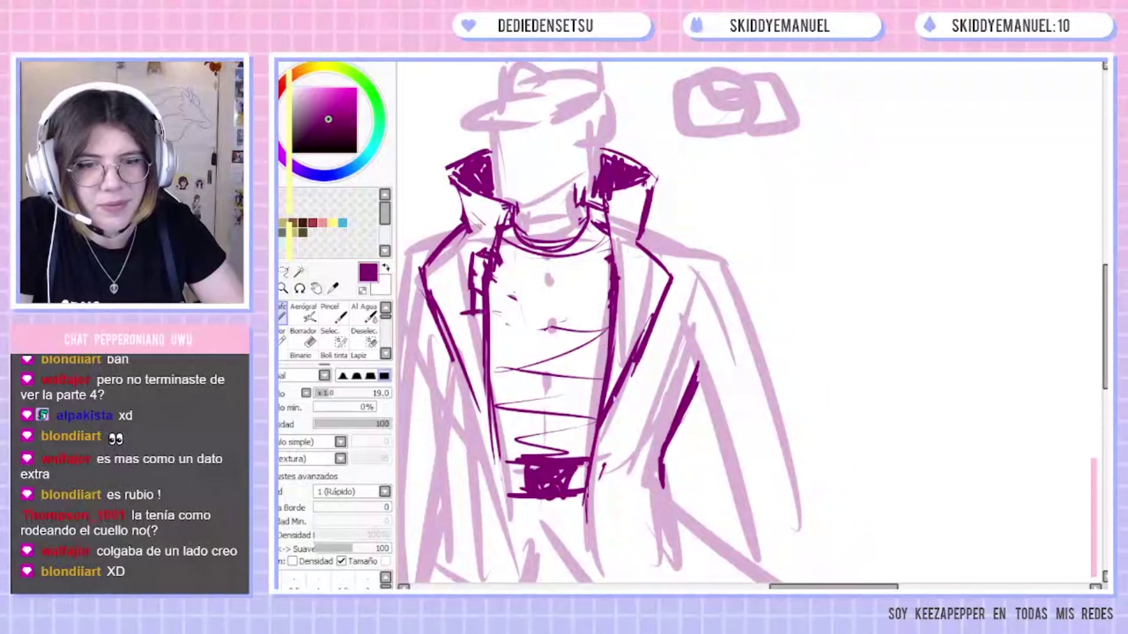
Draw the chain hanging from the coat collar down the lapel on the viewer's left.
mouse_move(462, 316)
left_mouse_down()
mouse_move(486, 340)
mouse_move(486, 363)
left_mouse_up()
left_click_drag(468, 363, 492, 422)
left_click_drag(483, 402, 504, 426)
mouse_move(473, 253)
left_mouse_down()
mouse_move(511, 226)
mouse_move(520, 262)
left_mouse_up()
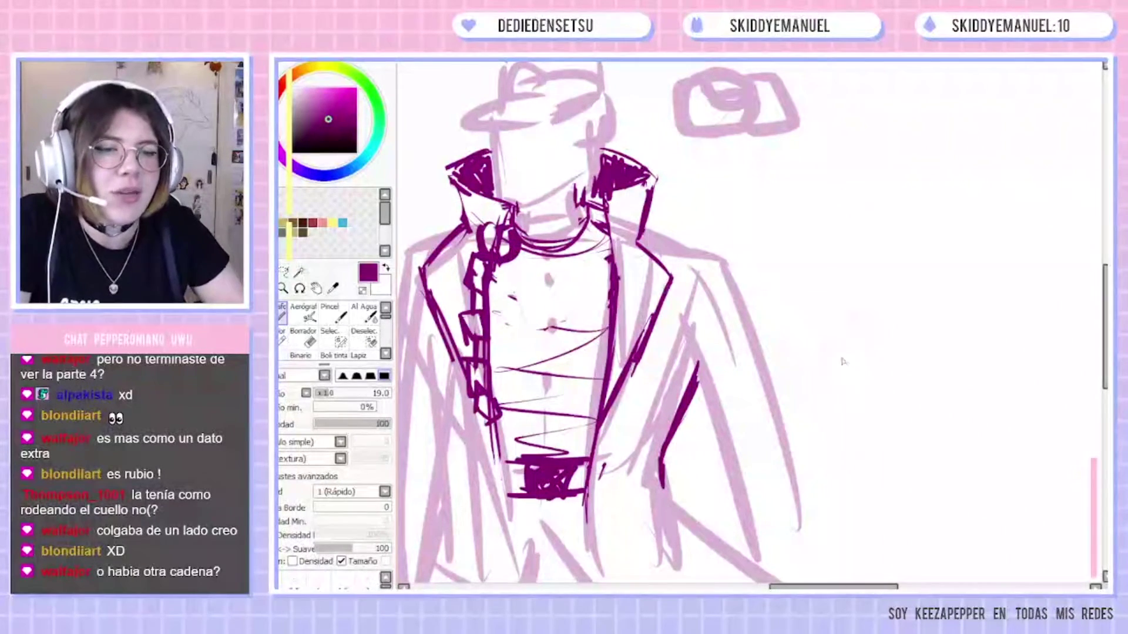
Line the coat's shoulders and sleeves and the upper legs over the faded sketch.
mouse_move(646, 234)
left_mouse_down()
mouse_move(702, 252)
mouse_move(720, 284)
mouse_move(726, 272)
mouse_move(734, 332)
left_mouse_up()
left_click_drag(710, 270, 699, 381)
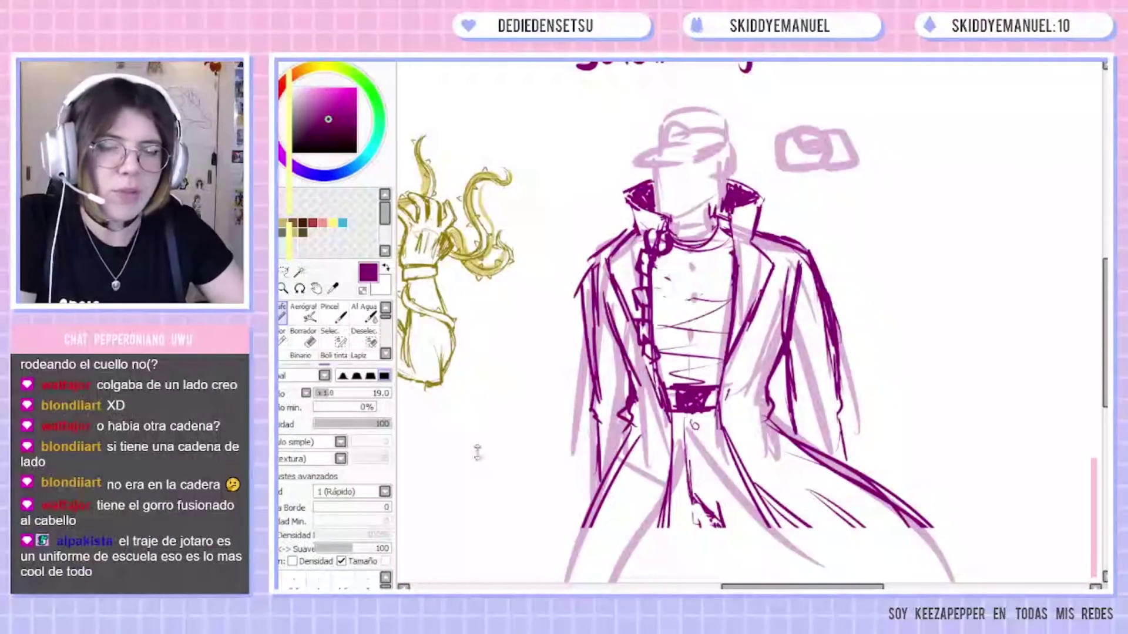
key("e")
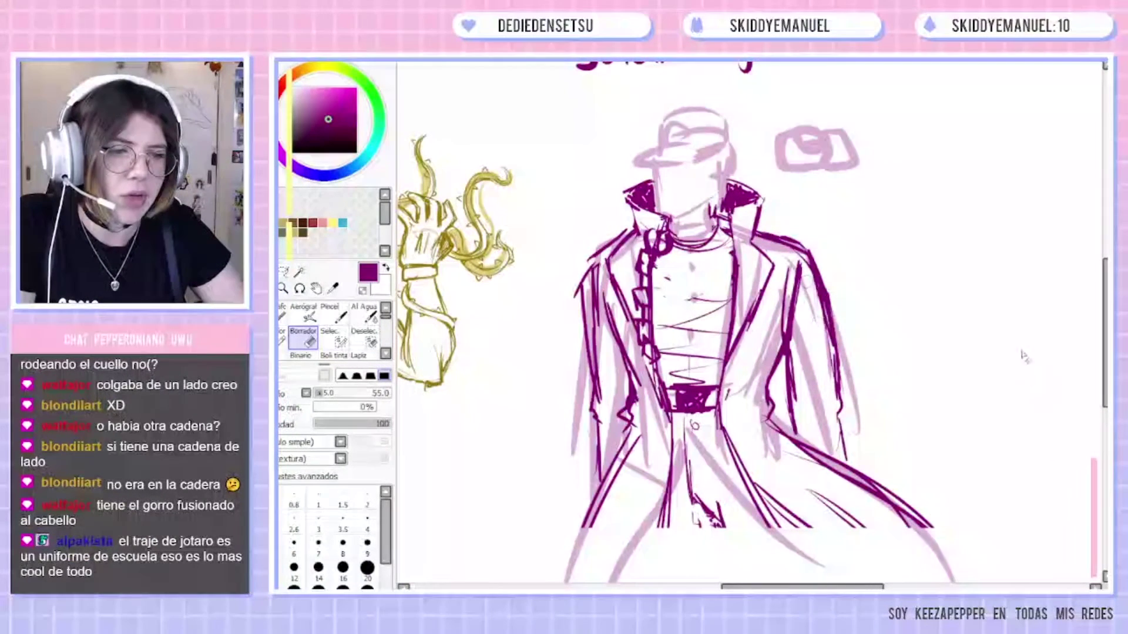
Clean up and redraw the outer edge of the coat's shoulder and upper sleeve on the viewer's left.
left_click_drag(592, 276, 596, 376)
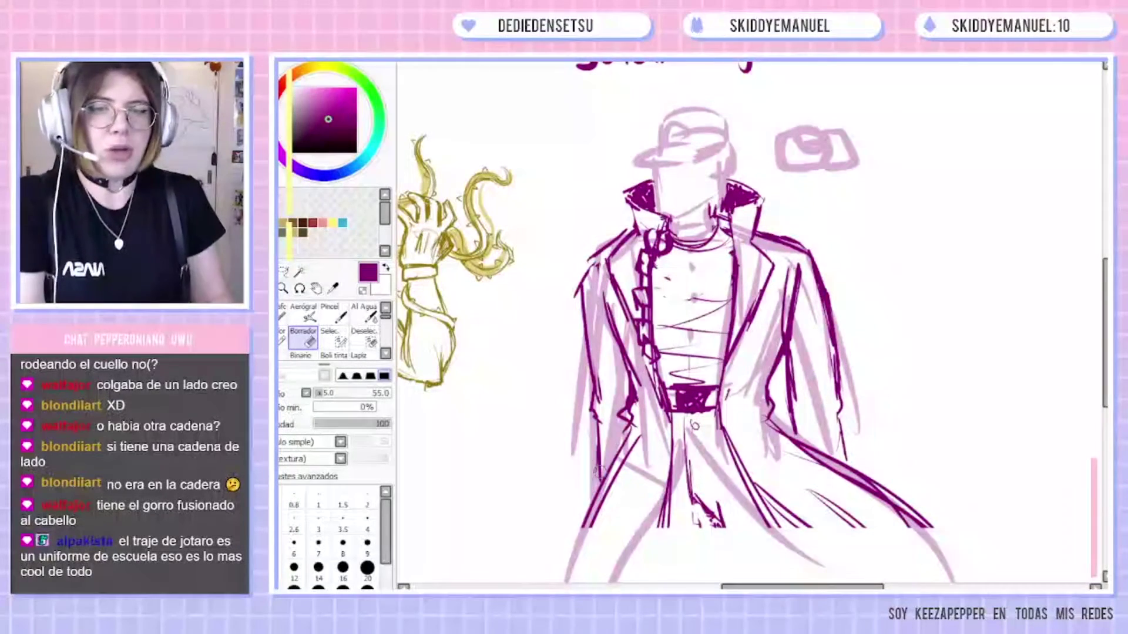
key("n")
left_click_drag(602, 244, 582, 324)
left_click_drag(590, 264, 580, 324)
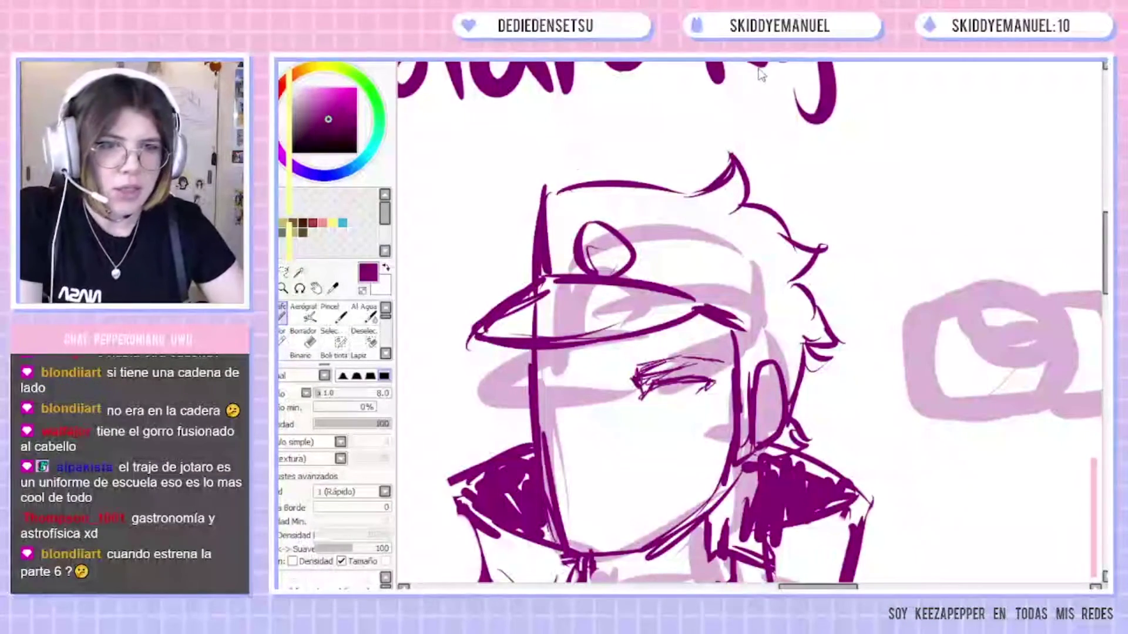
Erase the face line crossing the cap's visor and line Jotaro's frowning eyes, nose and mouth.
left_click_drag(705, 376, 694, 285)
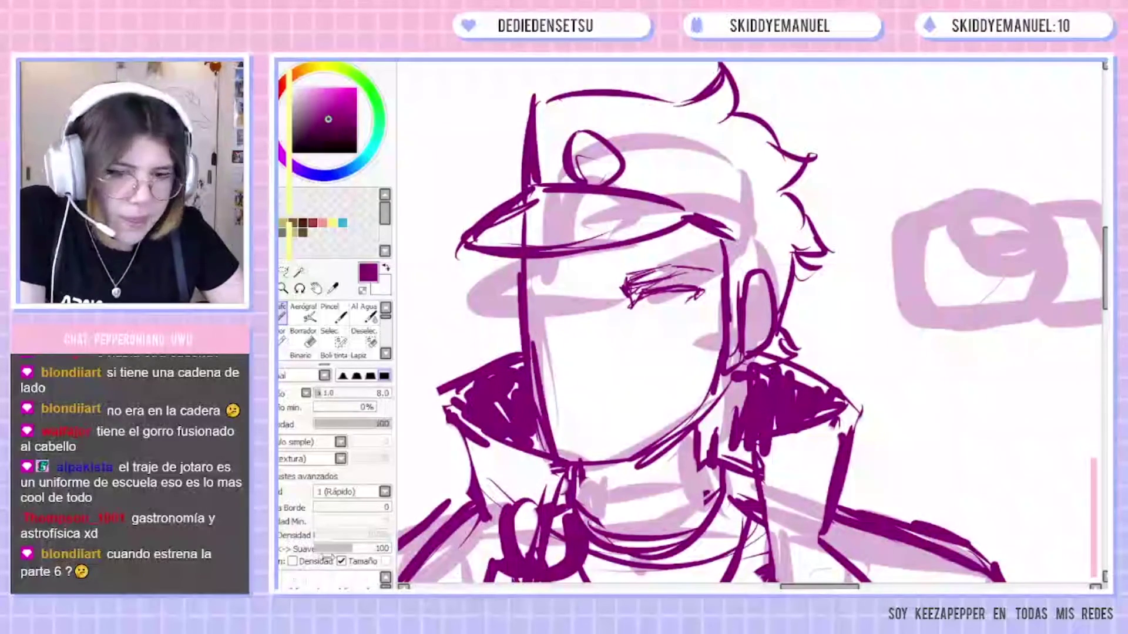
key("e")
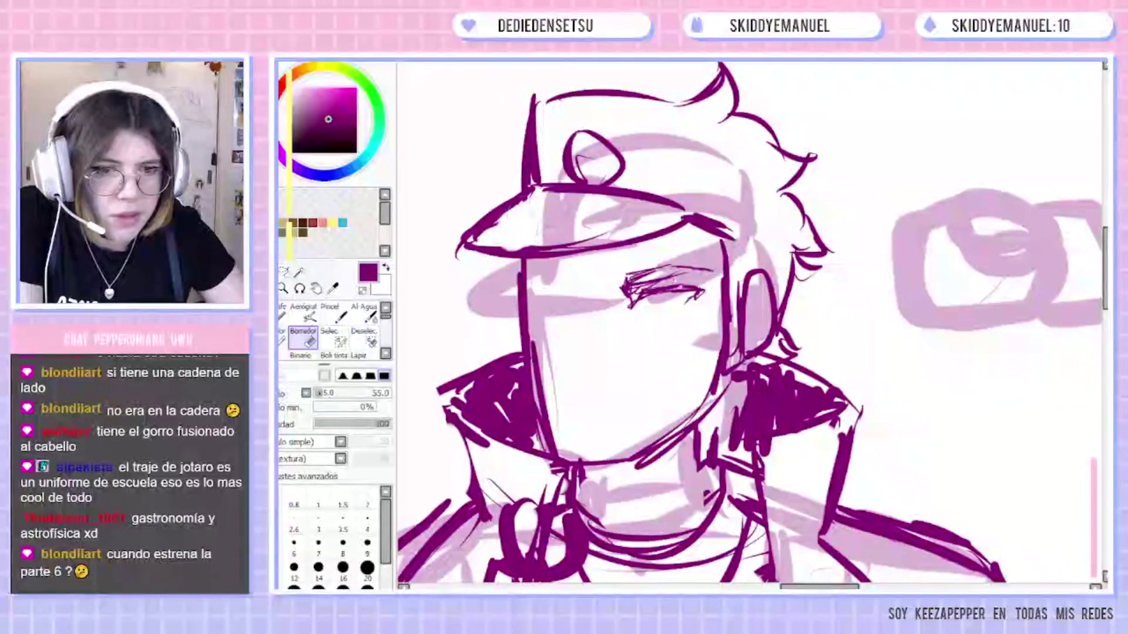
key("n")
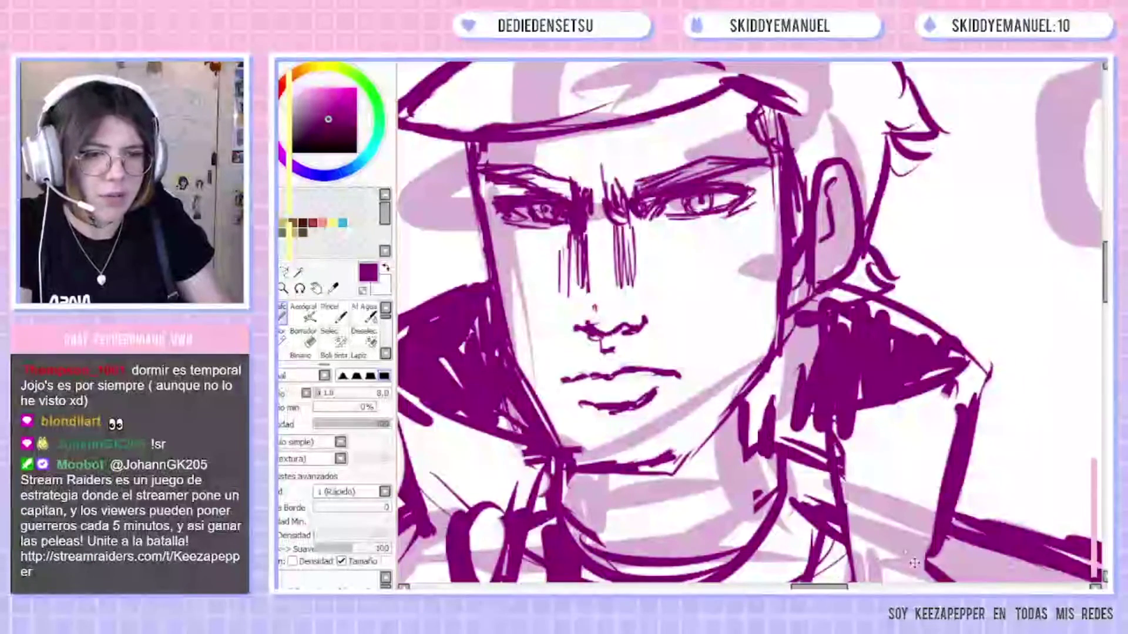
Reshape Jotaro's chin and thicken the jawline from the ear down to the chin on both sides.
left_click_drag(721, 415, 682, 467)
key("e")
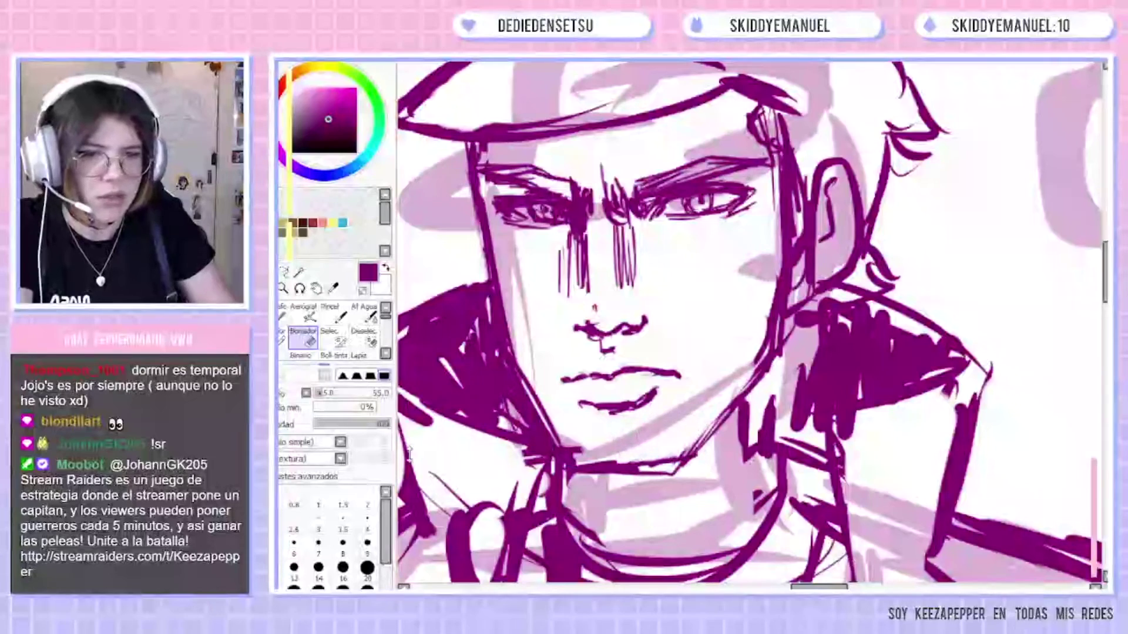
key("n")
left_click_drag(676, 455, 780, 356)
mouse_move(791, 308)
left_mouse_down()
mouse_move(802, 284)
mouse_move(777, 366)
mouse_move(689, 455)
mouse_move(783, 357)
mouse_move(670, 470)
mouse_move(628, 469)
left_mouse_up()
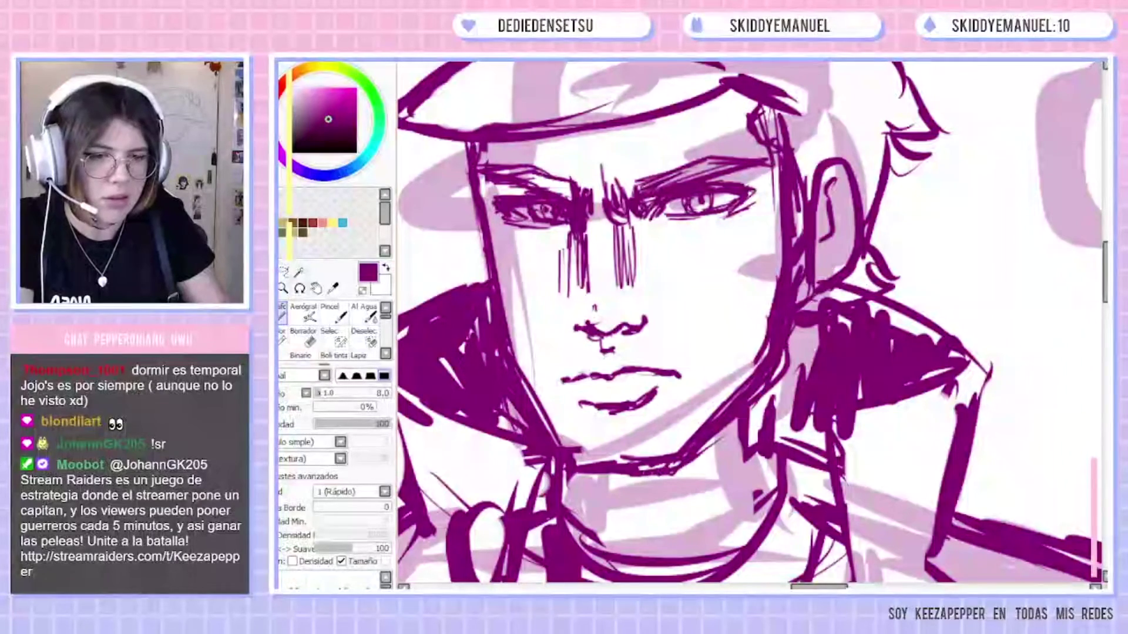
left_click_drag(525, 388, 575, 448)
left_click_drag(579, 451, 611, 459)
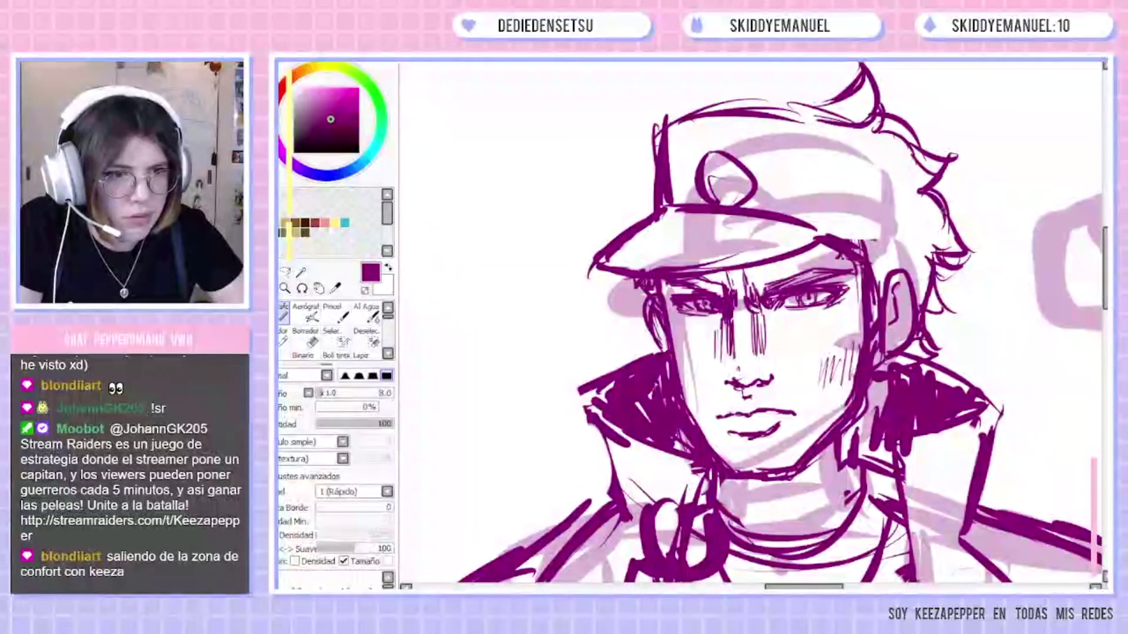
Erase the tall hair tufts behind the cap, redraw them as smaller spikes and extend the cap's crown line.
left_click(307, 338)
mouse_move(864, 66)
left_mouse_down()
mouse_move(866, 79)
mouse_move(822, 111)
mouse_move(902, 114)
mouse_move(977, 151)
left_mouse_up()
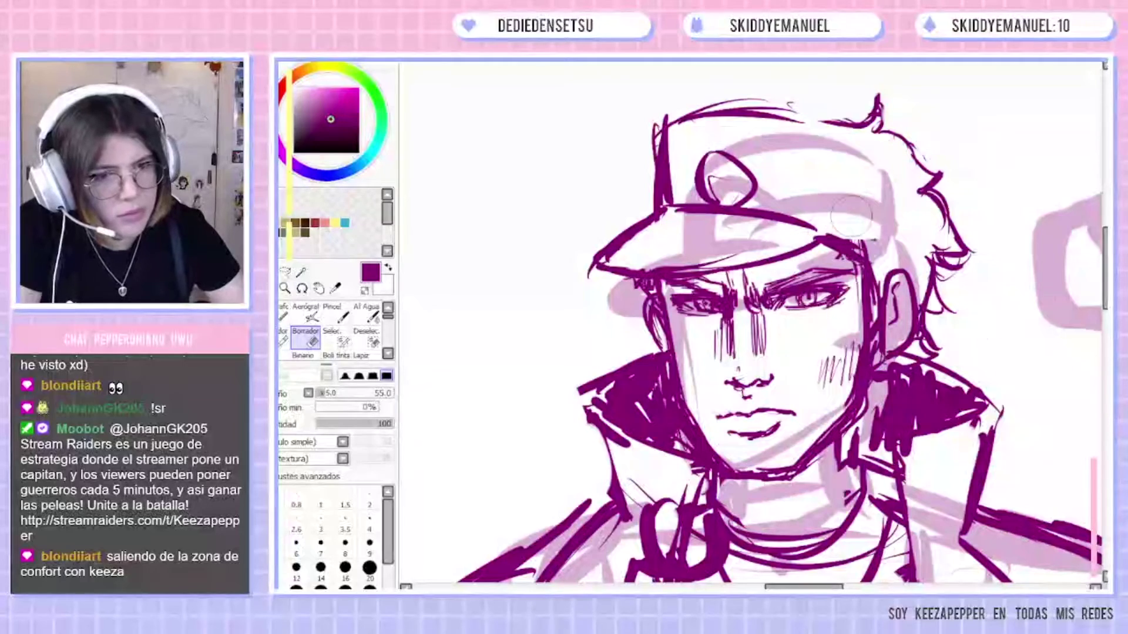
left_click(284, 316)
left_click_drag(917, 167, 952, 164)
left_click_drag(952, 165, 929, 190)
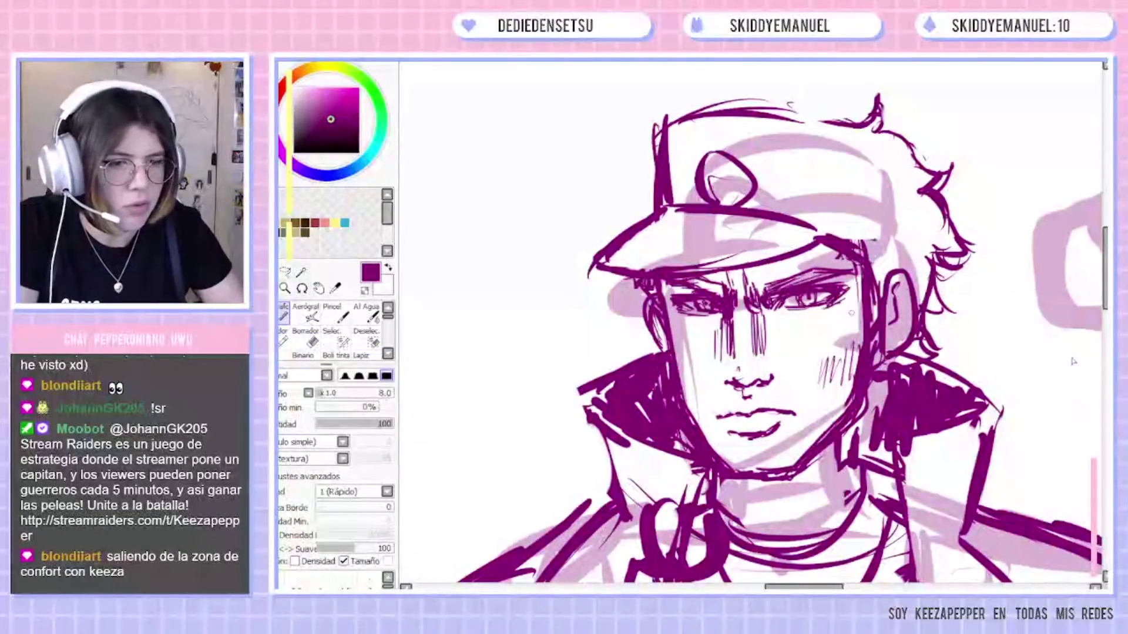
key("e")
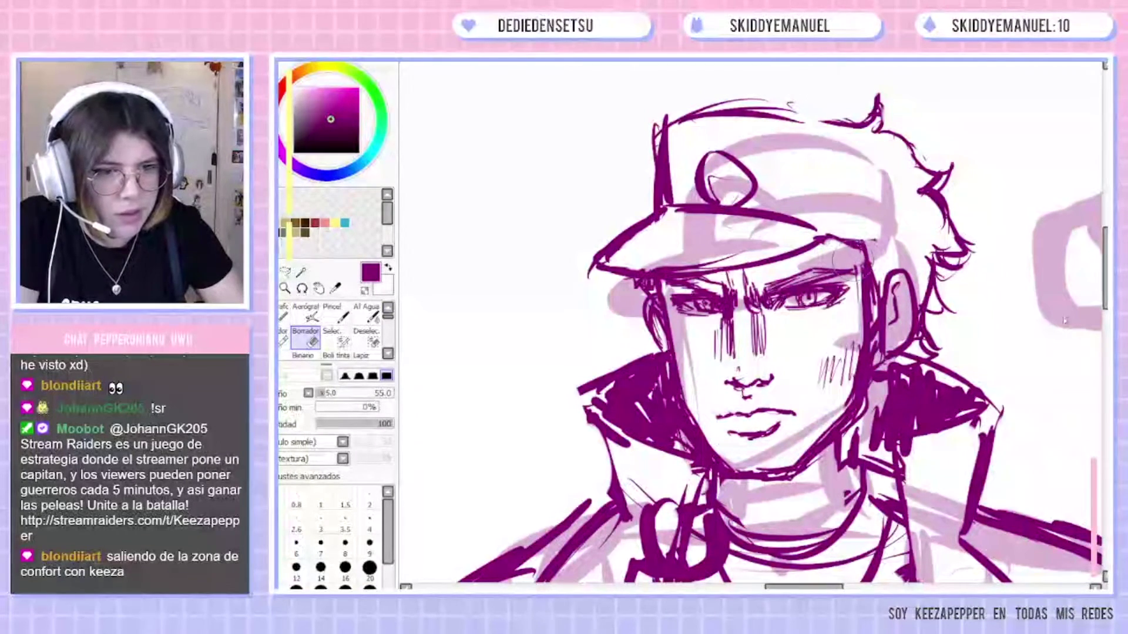
left_click(283, 315)
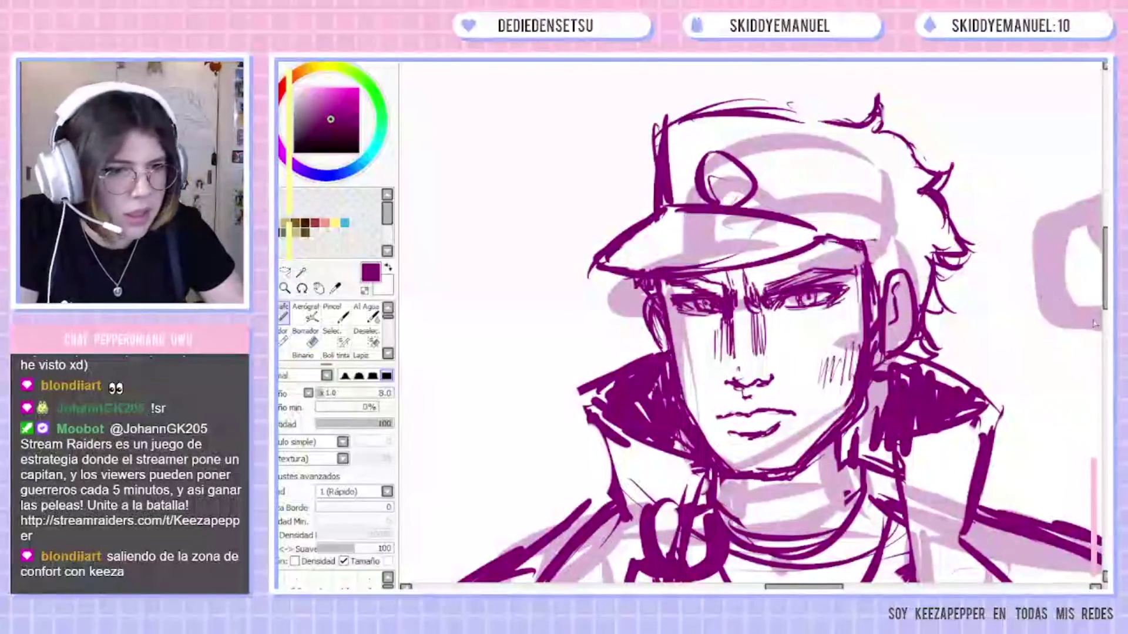
left_click_drag(766, 103, 855, 124)
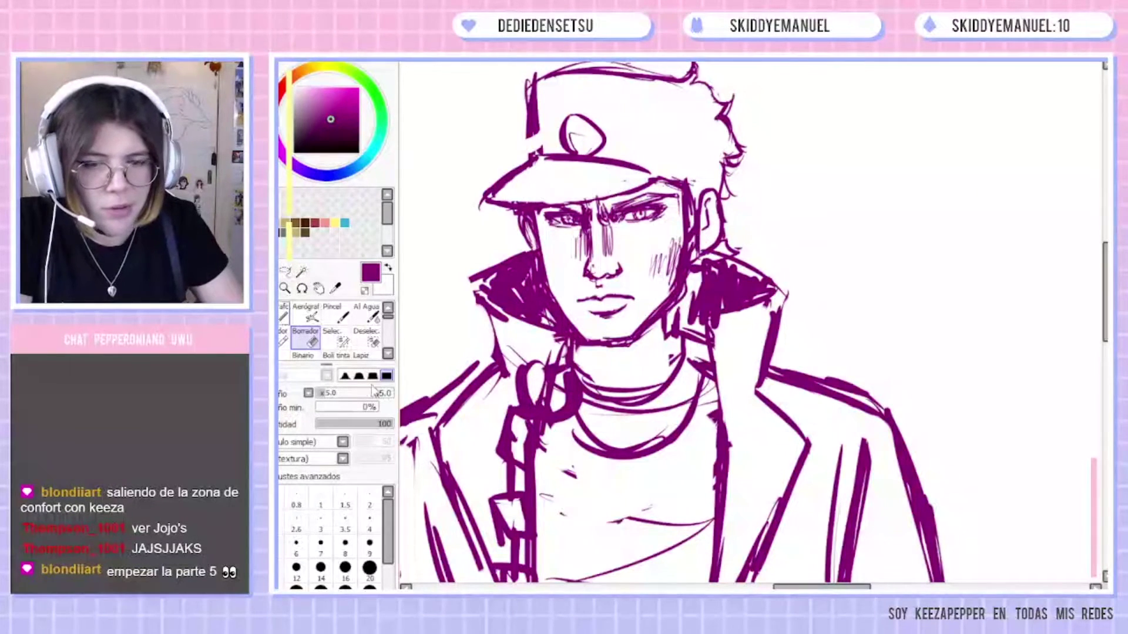
Fill Jotaro's cap and long coat with a flat, lighter magenta-purple.
left_click(285, 314)
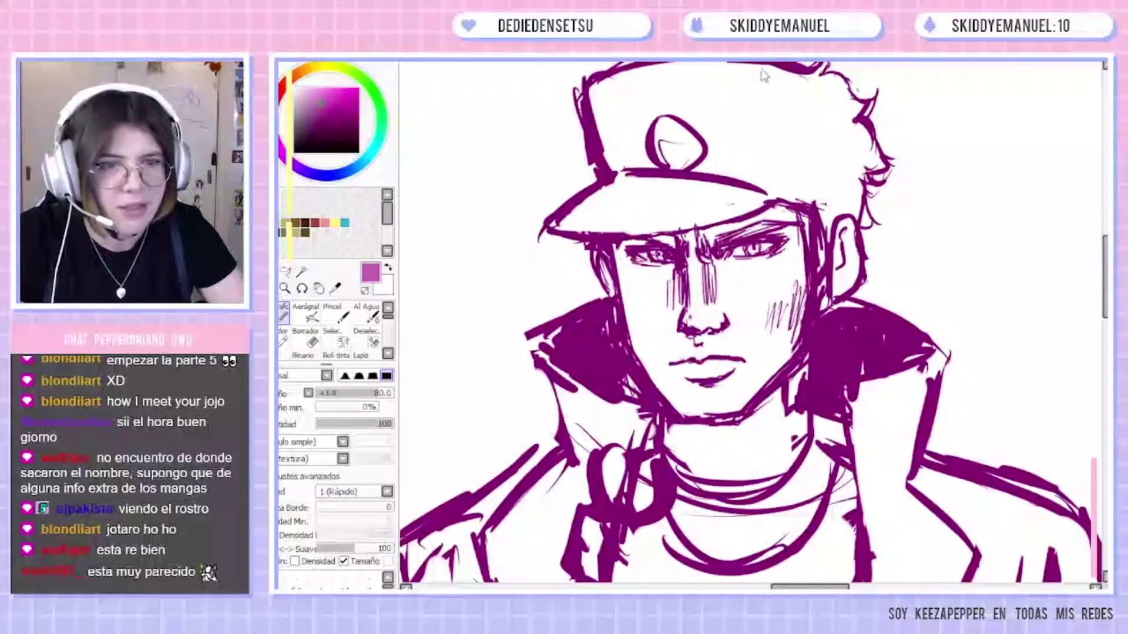
scroll(762, 75, "down", 1)
mouse_move(658, 179)
left_mouse_down()
mouse_move(648, 164)
mouse_move(664, 235)
mouse_move(622, 246)
mouse_move(711, 179)
mouse_move(784, 200)
mouse_move(822, 235)
mouse_move(811, 153)
mouse_move(776, 170)
mouse_move(727, 150)
mouse_move(755, 166)
left_mouse_up()
scroll(756, 166, "down", 2)
left_click_drag(758, 422, 723, 203)
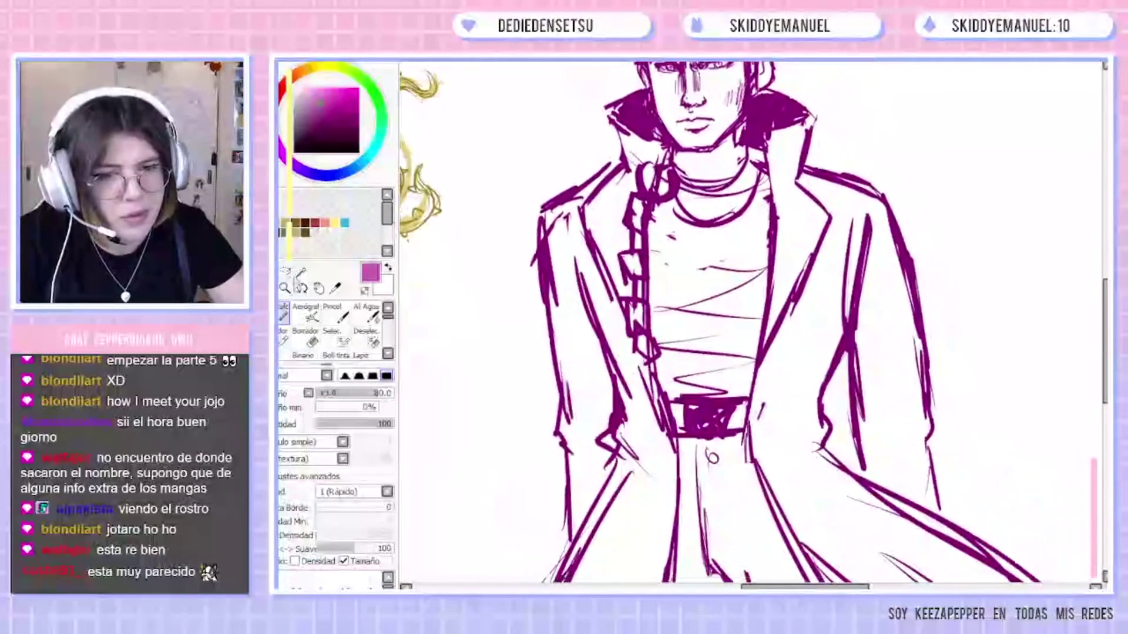
mouse_move(646, 135)
left_mouse_down()
mouse_move(629, 282)
mouse_move(587, 205)
mouse_move(552, 211)
mouse_move(593, 497)
mouse_move(623, 311)
mouse_move(558, 246)
mouse_move(649, 470)
mouse_move(664, 447)
left_mouse_up()
left_click_drag(635, 487, 587, 528)
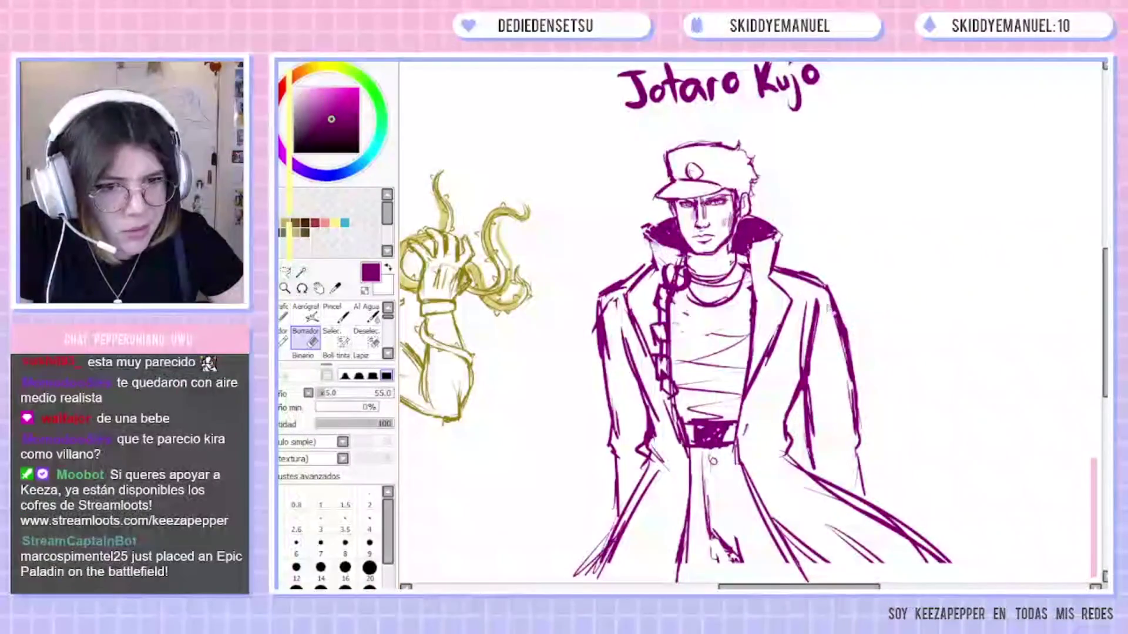
key("ctrl+z")
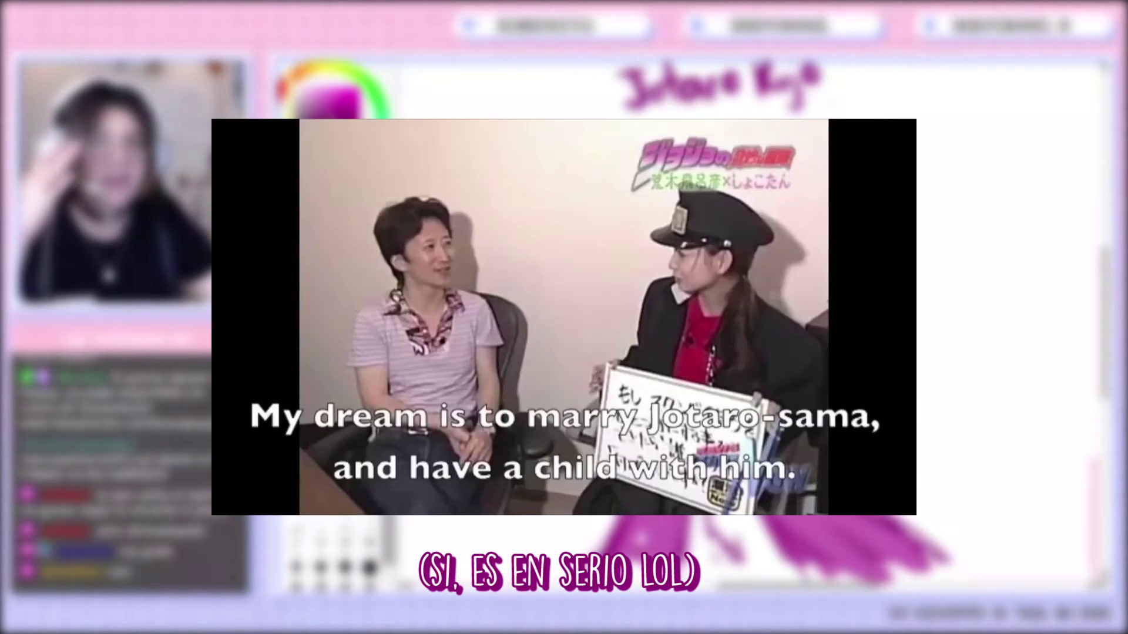
mouse_move(792, 325)
left_mouse_down()
mouse_move(706, 312)
mouse_move(510, 431)
mouse_move(497, 387)
mouse_move(558, 390)
left_mouse_up()
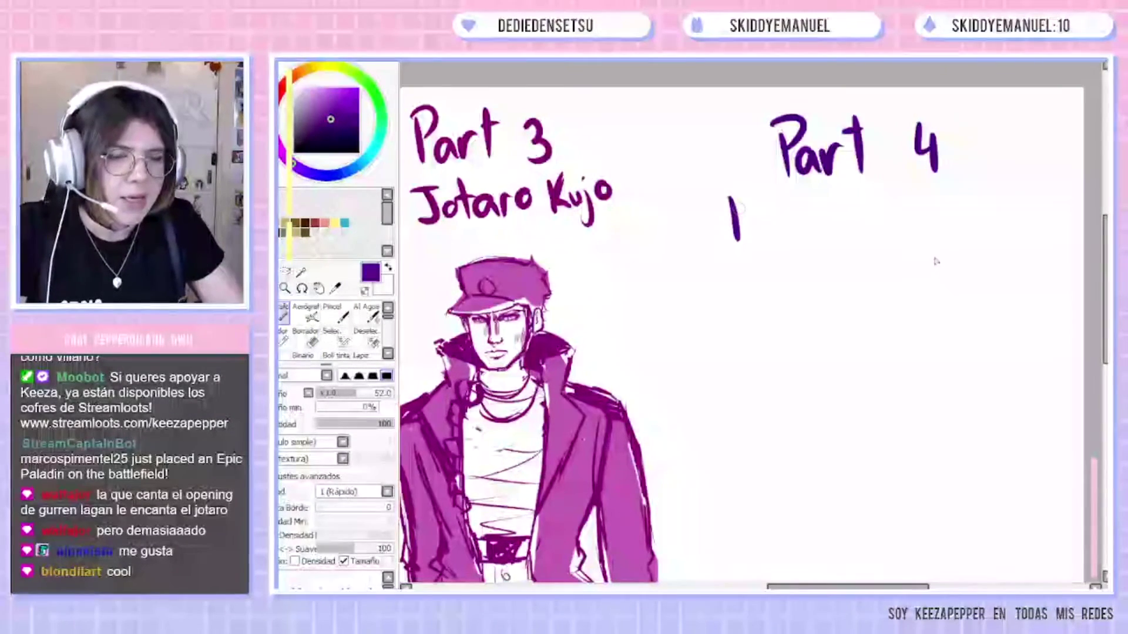
Undo the first letter stroke and handwrite "Josuke Higashikata" in dark violet beneath the Part 4 heading.
key("ctrl+z")
mouse_move(734, 191)
left_mouse_down()
mouse_move(724, 233)
mouse_move(750, 185)
mouse_move(755, 215)
left_mouse_up()
mouse_move(770, 209)
left_mouse_down()
mouse_move(762, 236)
mouse_move(822, 232)
left_mouse_up()
left_click_drag(870, 199, 869, 237)
left_click_drag(879, 227, 890, 253)
mouse_move(925, 211)
left_mouse_down()
mouse_move(920, 226)
mouse_move(953, 233)
left_mouse_up()
left_click_drag(958, 225, 1002, 226)
left_click_drag(993, 207, 1021, 210)
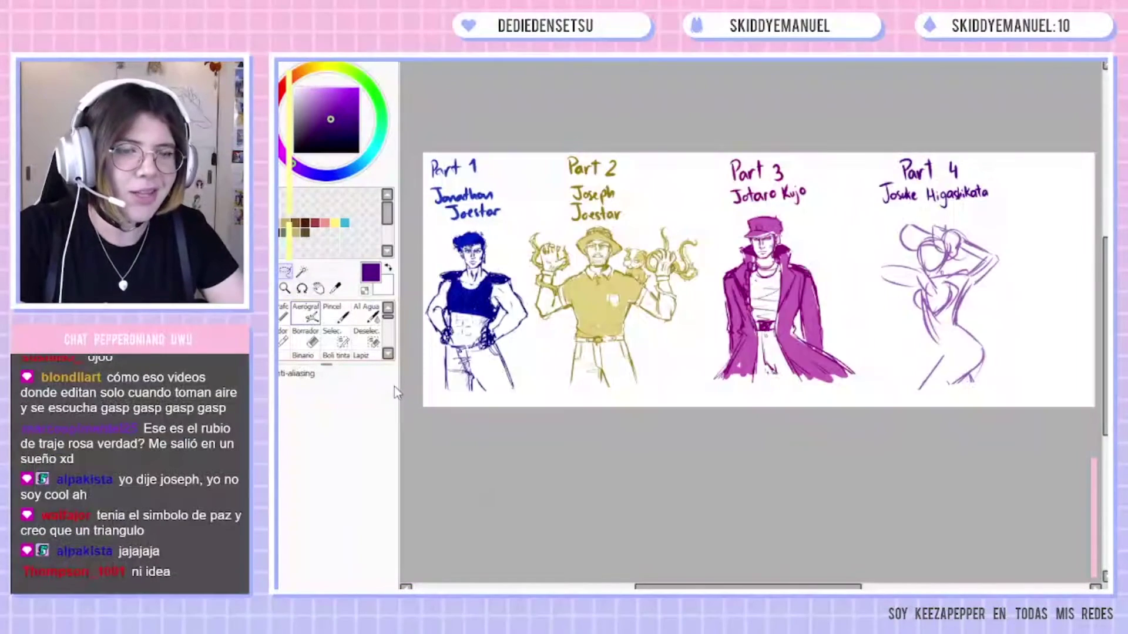
Line Josuke's jacket collar and the curved front edge across his chest over the faded sketch.
key("m")
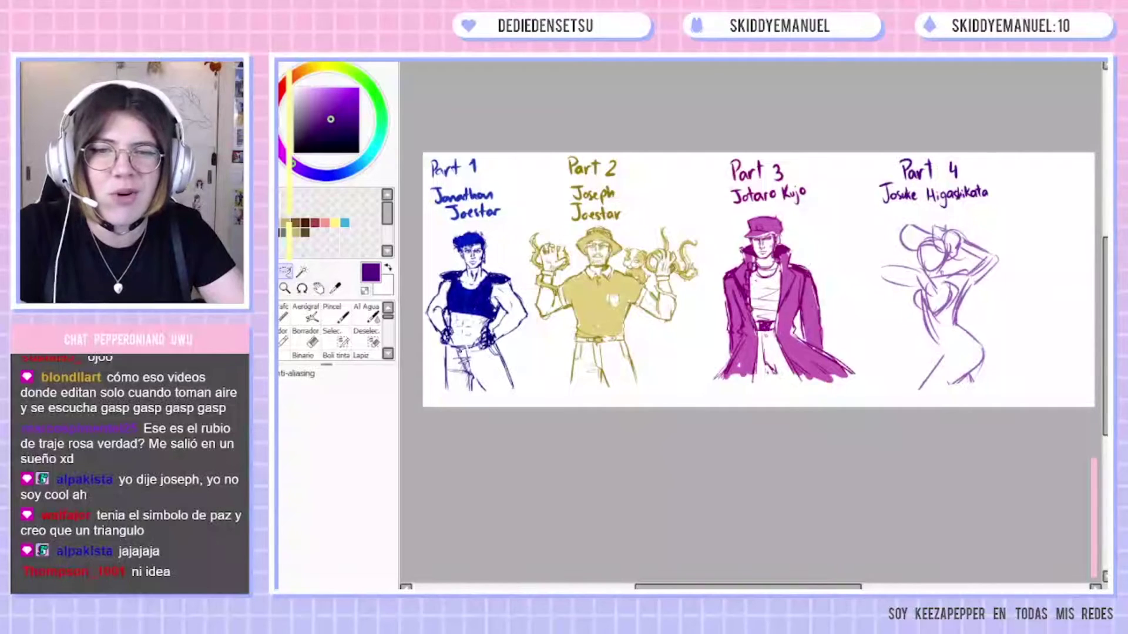
key("ctrl+z")
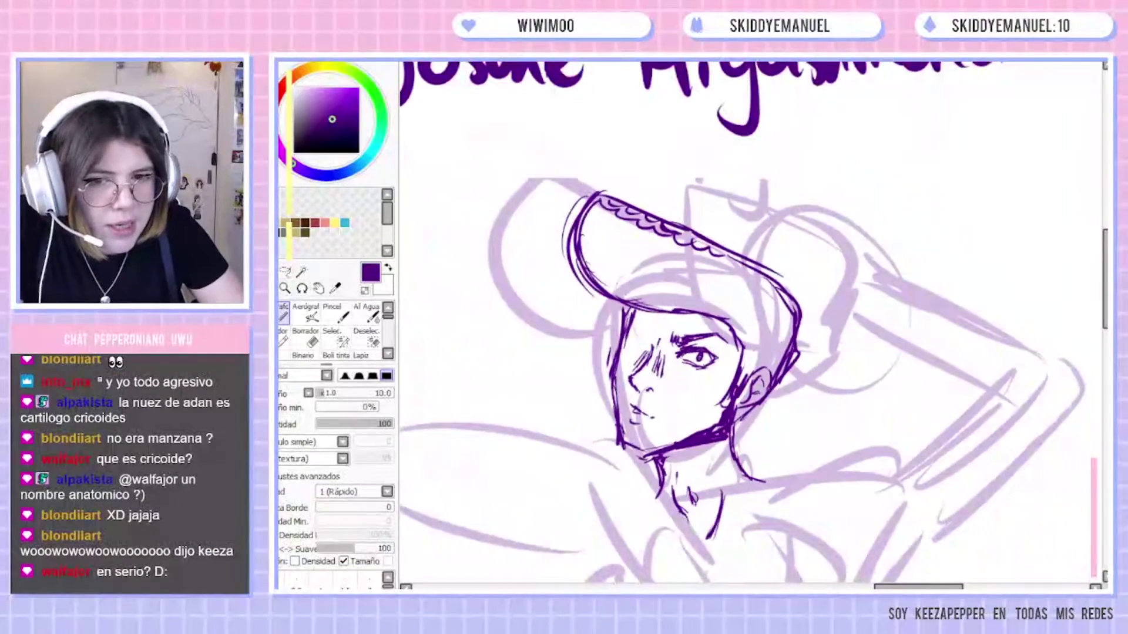
mouse_move(918, 563)
left_mouse_down()
mouse_move(786, 314)
mouse_move(813, 333)
left_mouse_up()
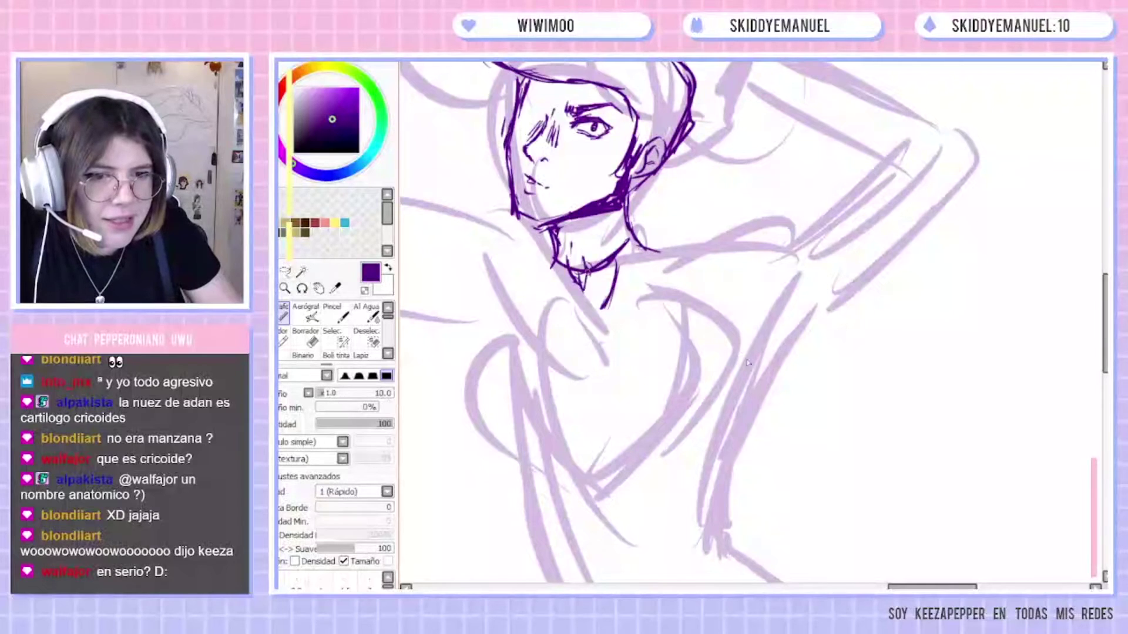
left_click_drag(595, 302, 716, 284)
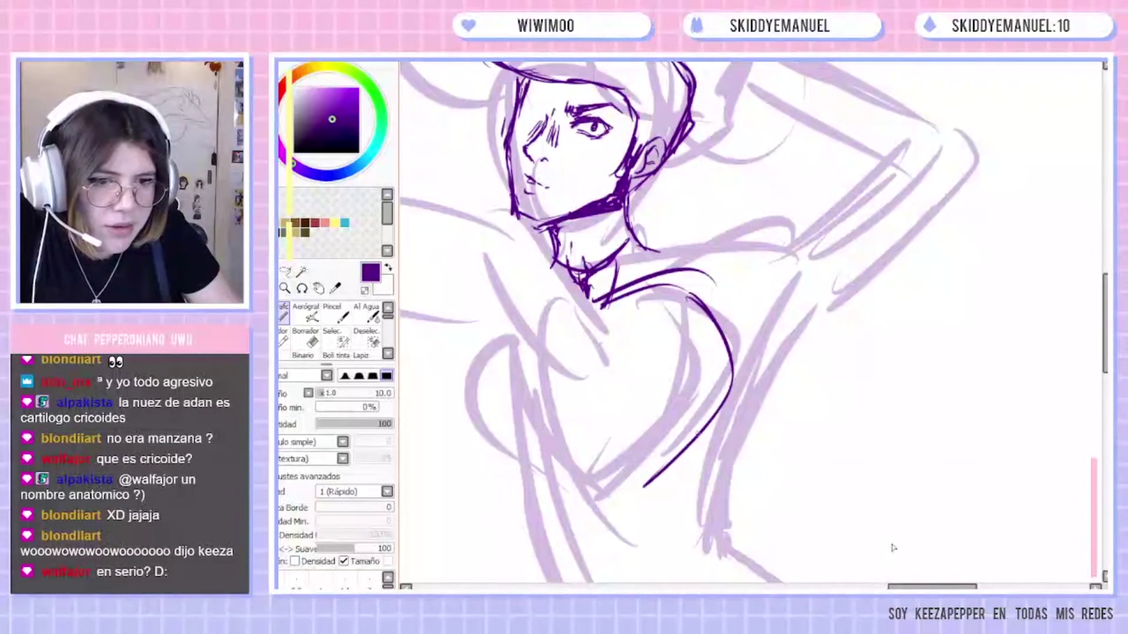
left_click_drag(663, 369, 609, 505)
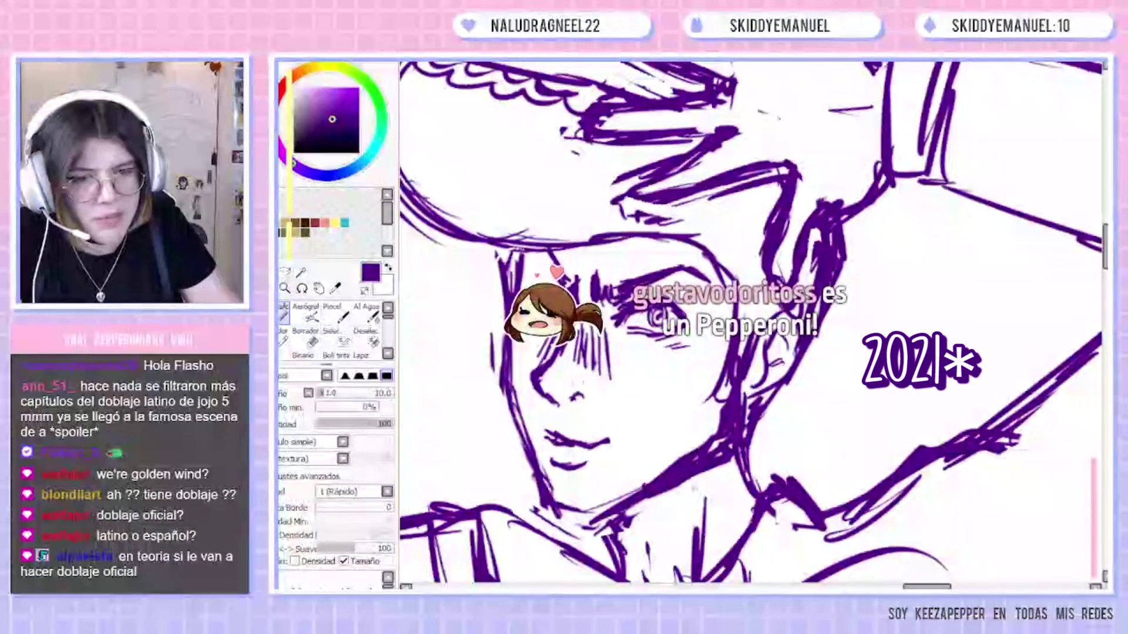
Erase the shading strokes beside Josuke's nose and redraw them as finer diagonal hatching.
key("e")
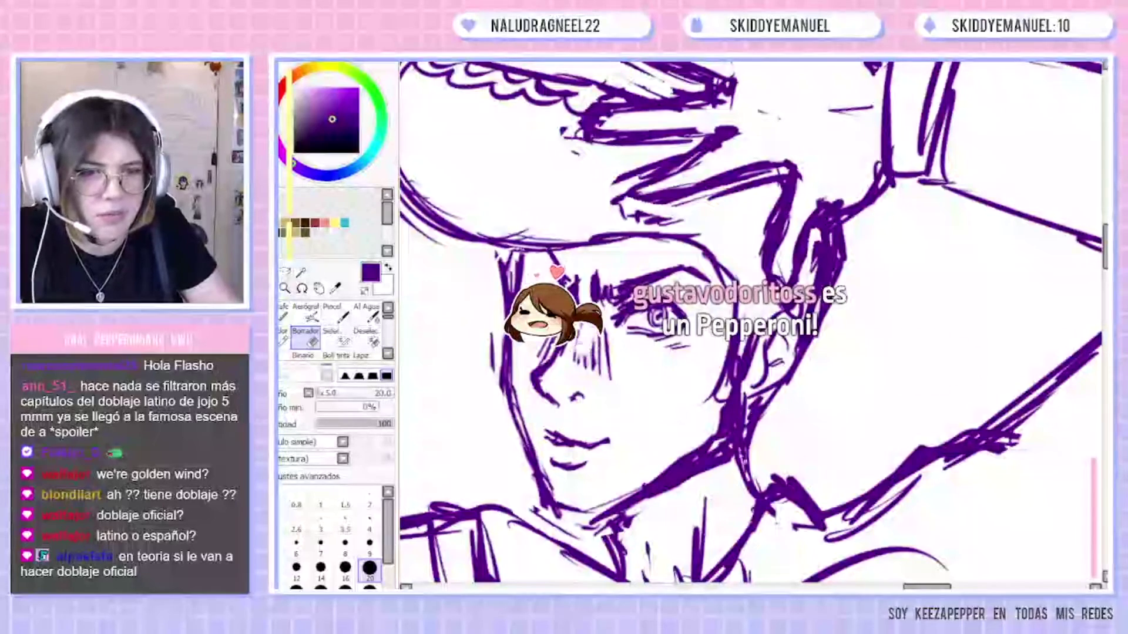
key("n")
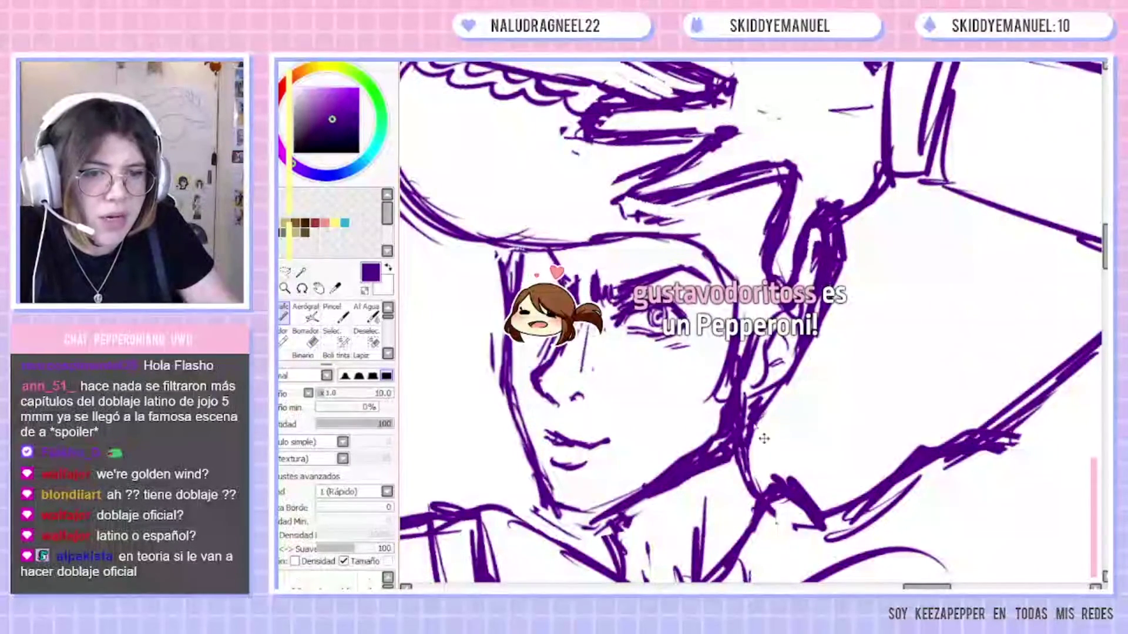
left_click_drag(605, 310, 592, 385)
left_click_drag(614, 334, 607, 357)
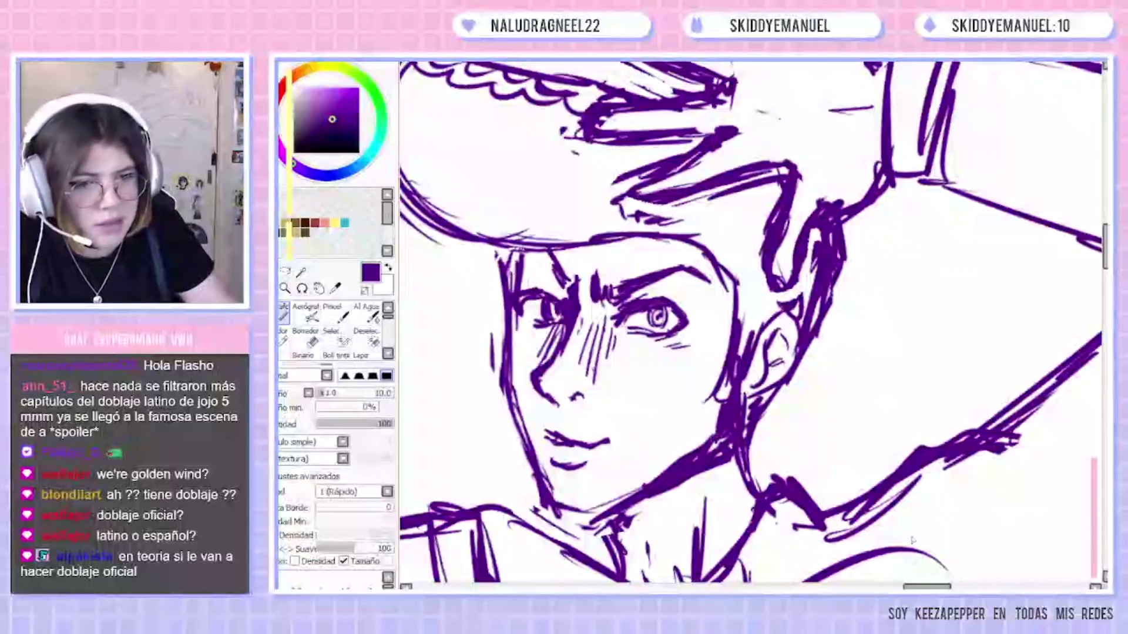
mouse_move(657, 485)
left_mouse_down()
mouse_move(731, 481)
mouse_move(756, 499)
left_mouse_up()
left_click_drag(724, 400, 717, 427)
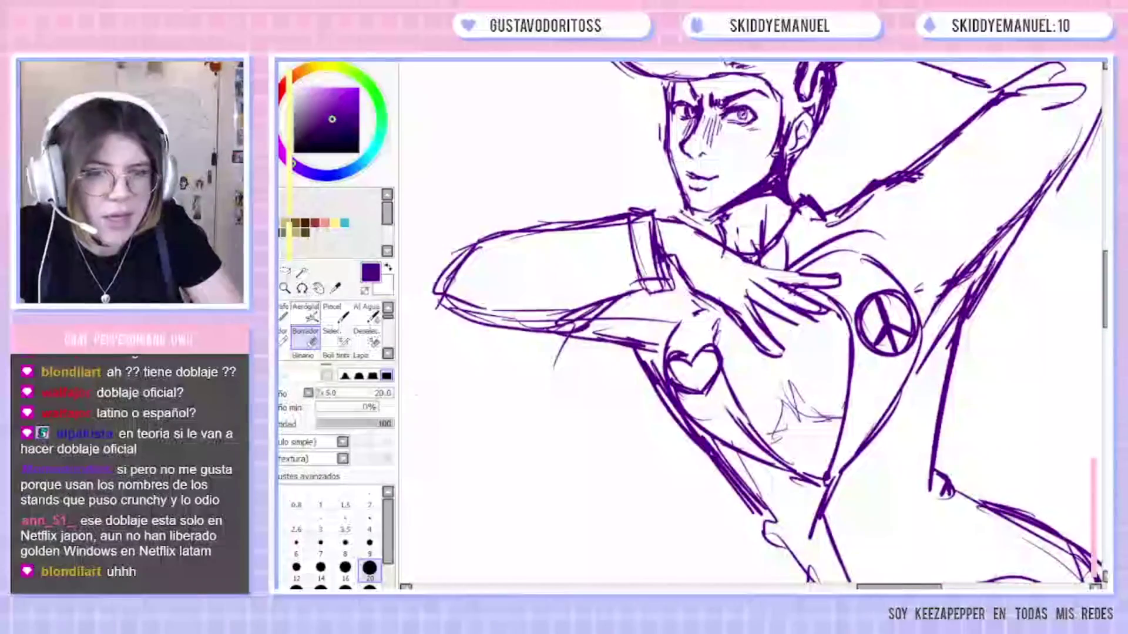
Erase stray lines around the cuff and sleeve of the arm bent across Josuke's chest.
left_click_drag(643, 251, 648, 270)
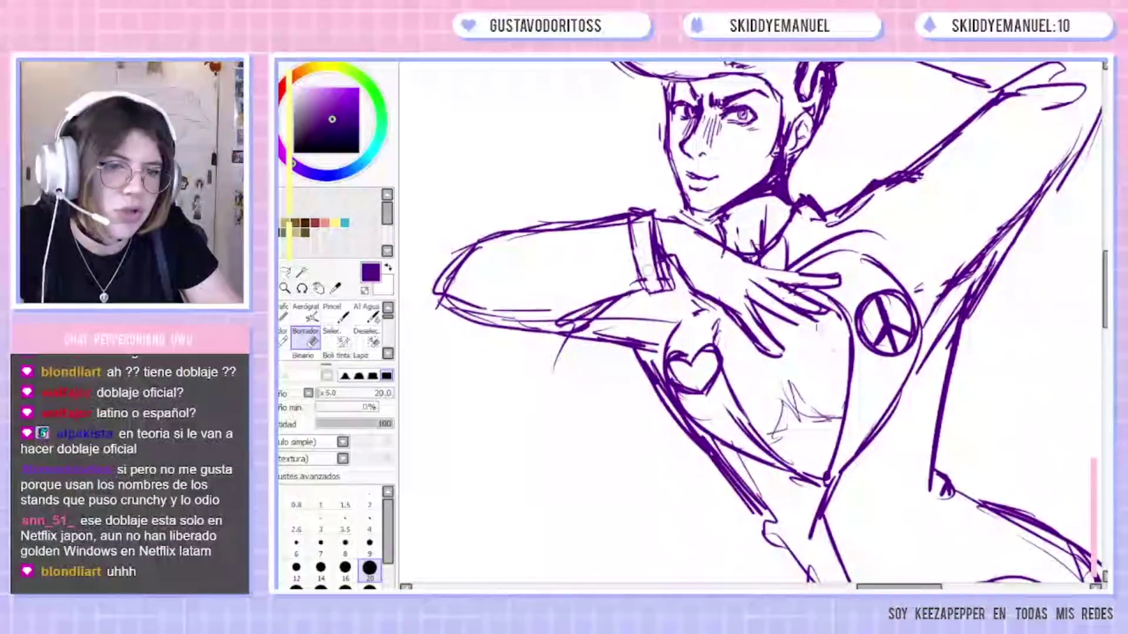
left_click_drag(492, 310, 552, 310)
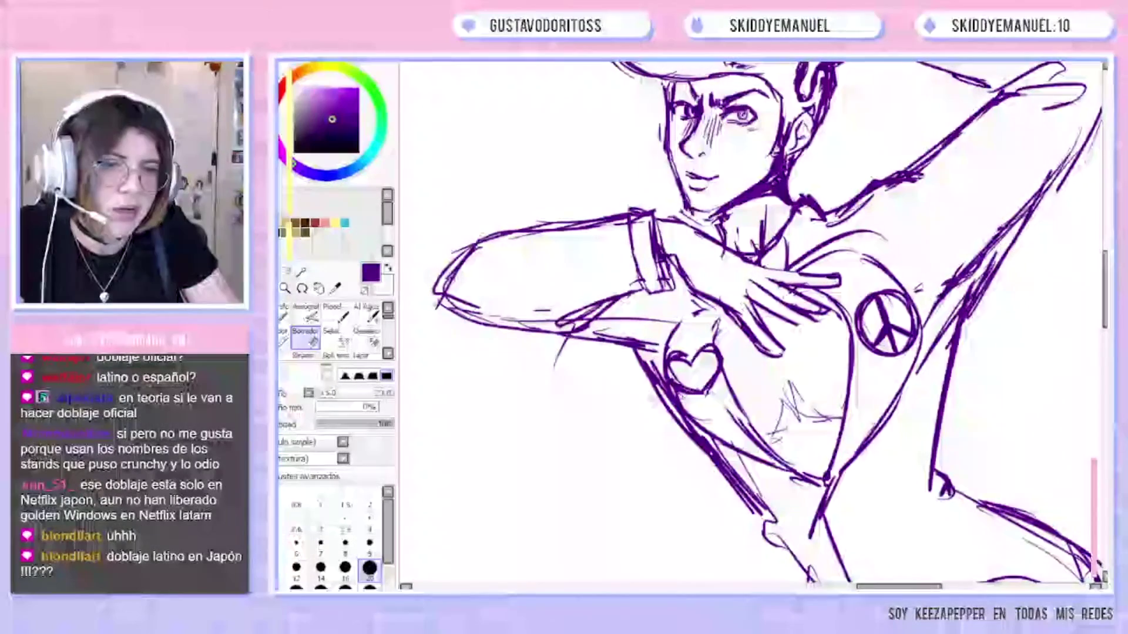
left_click_drag(797, 405, 689, 447)
left_click_drag(626, 493, 649, 529)
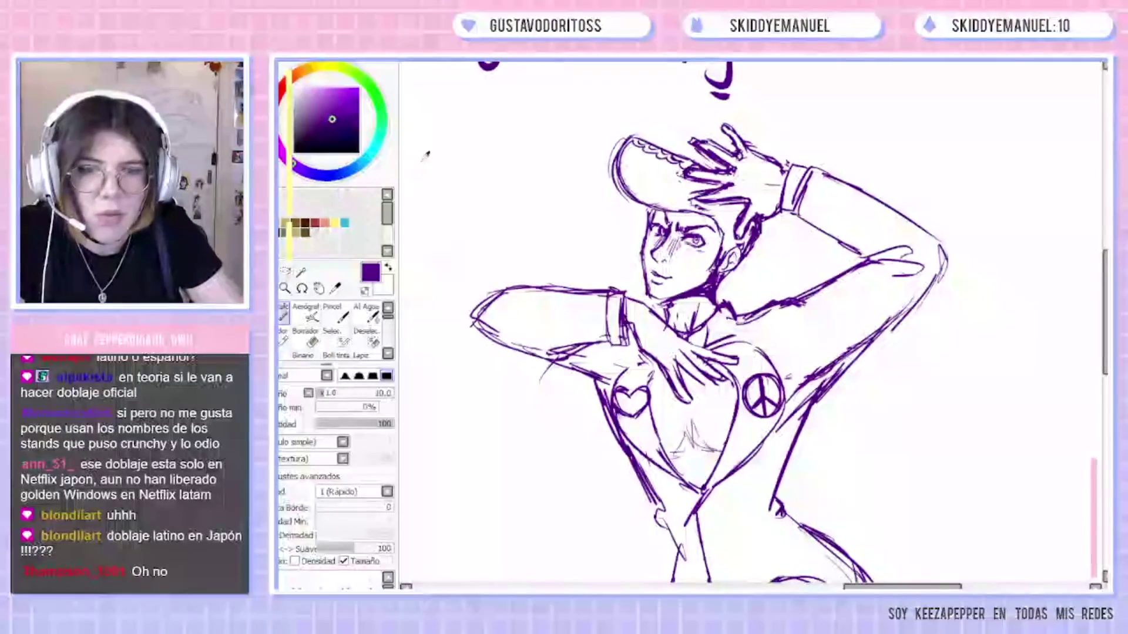
Pick a lighter, muted purple and fill Josuke's sleeves and pompadour with a size 65 brush.
left_click(328, 112)
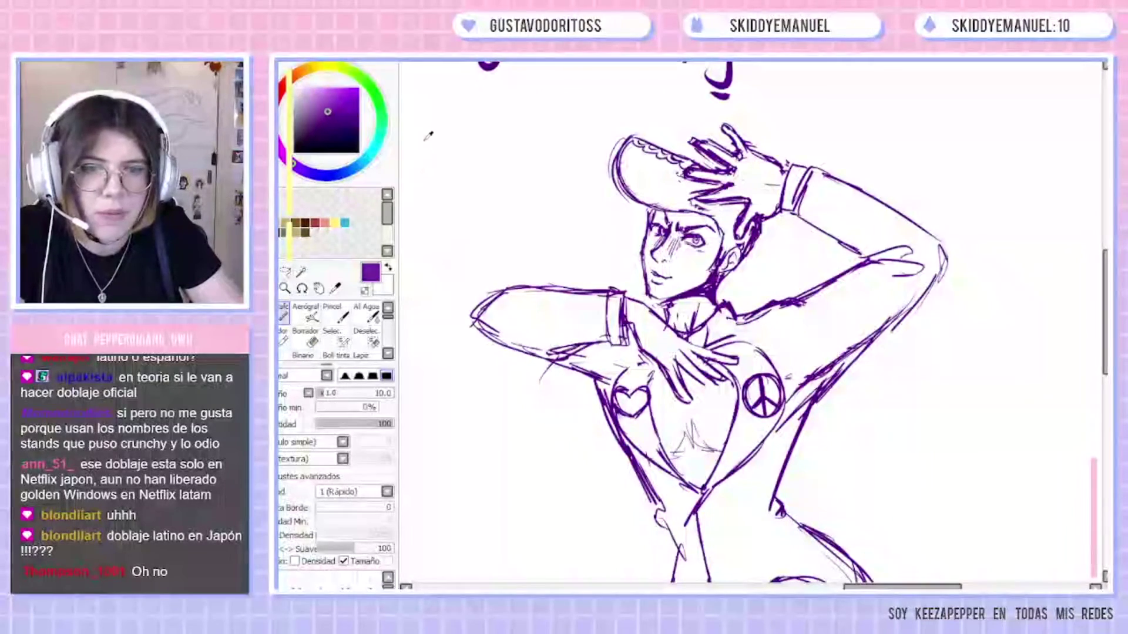
left_click(317, 110)
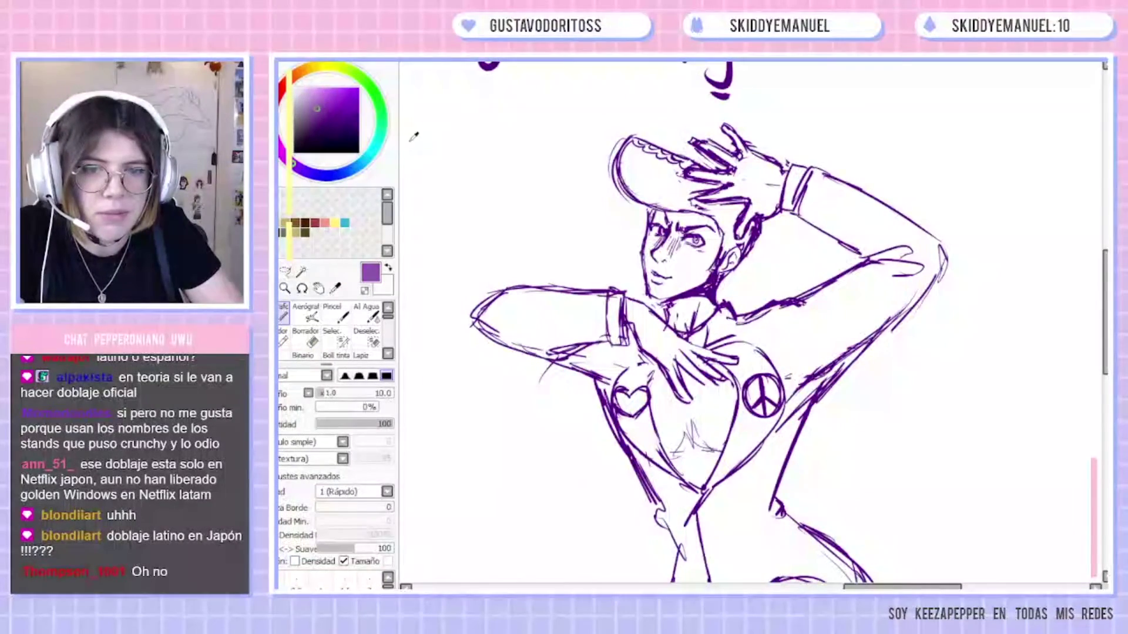
mouse_move(587, 365)
left_mouse_down()
mouse_move(552, 332)
mouse_move(511, 329)
mouse_move(593, 323)
mouse_move(620, 359)
mouse_move(632, 355)
mouse_move(608, 382)
left_mouse_up()
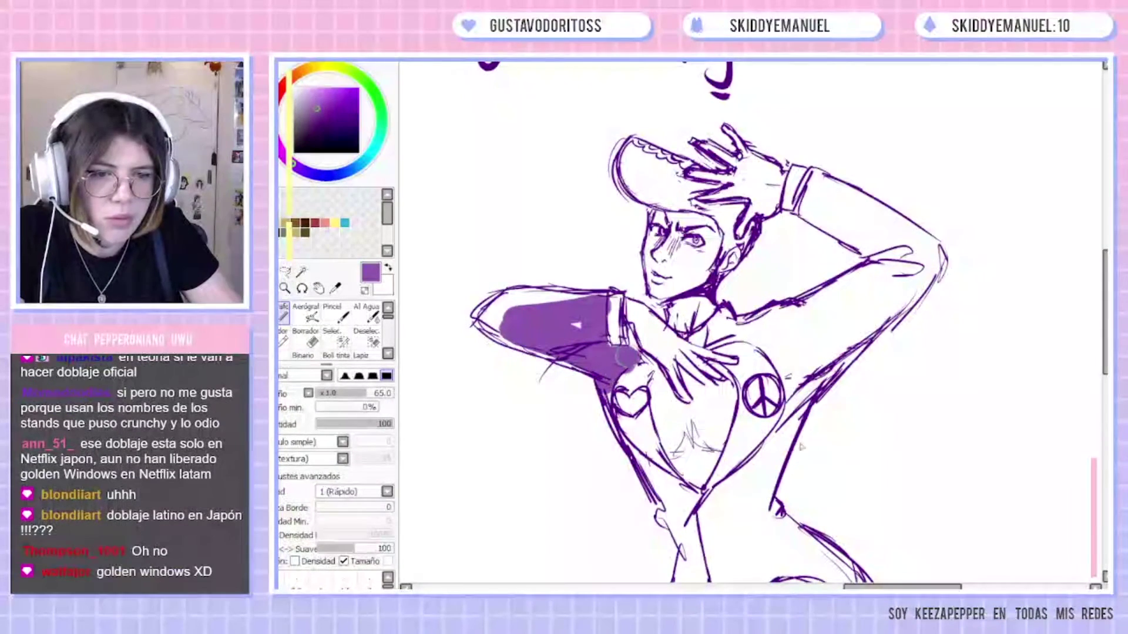
mouse_move(884, 267)
left_mouse_down()
mouse_move(905, 259)
mouse_move(849, 327)
mouse_move(908, 254)
mouse_move(829, 220)
mouse_move(851, 194)
mouse_move(926, 261)
left_mouse_up()
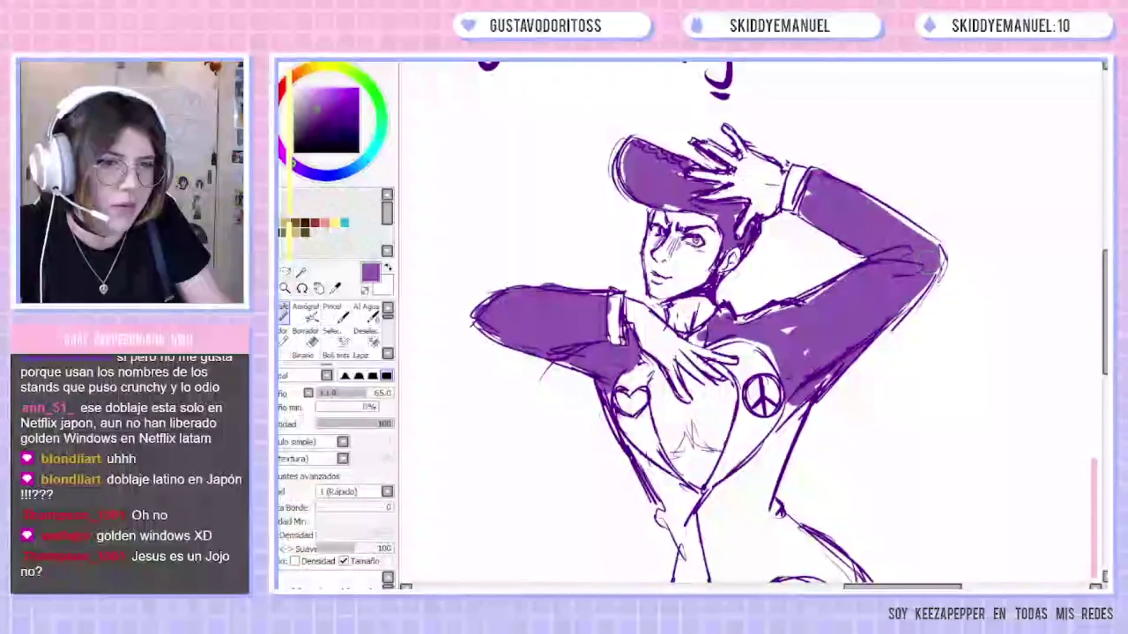
Fill the torso of Josuke's jacket down to the waist with the same purple.
scroll(751, 324, "down", 3)
mouse_move(794, 276)
left_mouse_down()
mouse_move(752, 355)
mouse_move(708, 387)
mouse_move(637, 323)
mouse_move(705, 476)
mouse_move(693, 434)
left_mouse_up()
left_click_drag(734, 352, 752, 505)
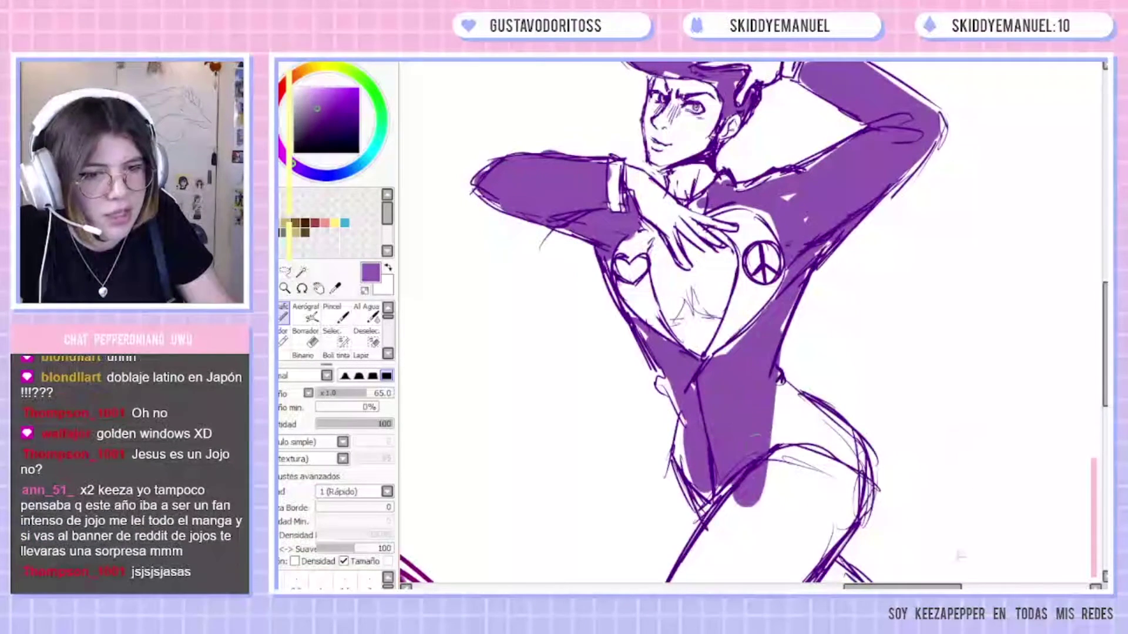
Fill Josuke's hips and both legs with the muted purple, ending in loose rounded strokes at the thighs.
mouse_move(764, 407)
left_mouse_down()
mouse_move(846, 485)
mouse_move(819, 516)
left_mouse_up()
scroll(819, 516, "down", 3)
mouse_move(775, 399)
left_mouse_down()
mouse_move(693, 529)
mouse_move(664, 546)
left_mouse_up()
left_click_drag(780, 376, 684, 552)
mouse_move(685, 552)
left_mouse_down()
mouse_move(798, 458)
mouse_move(714, 561)
left_mouse_up()
left_click_drag(714, 561, 834, 450)
left_click_drag(758, 512, 807, 543)
mouse_move(807, 543)
left_mouse_down()
mouse_move(794, 524)
mouse_move(863, 464)
mouse_move(869, 505)
left_mouse_up()
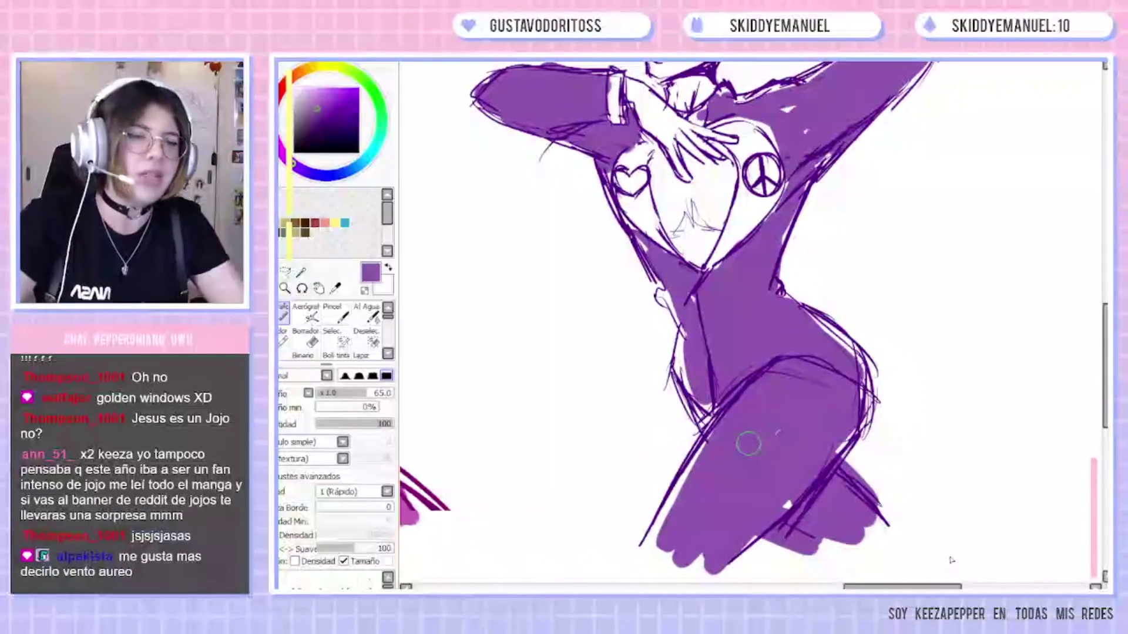
scroll(705, 348, "down", 2)
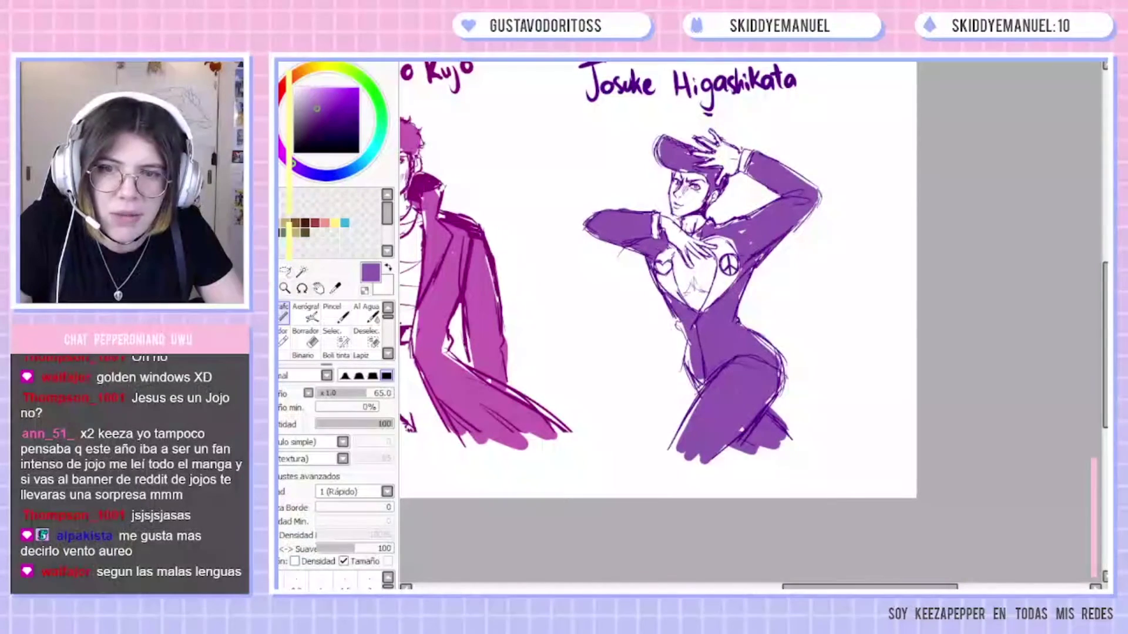
mouse_move(705, 348)
left_mouse_down()
mouse_move(877, 428)
mouse_move(854, 416)
left_mouse_up()
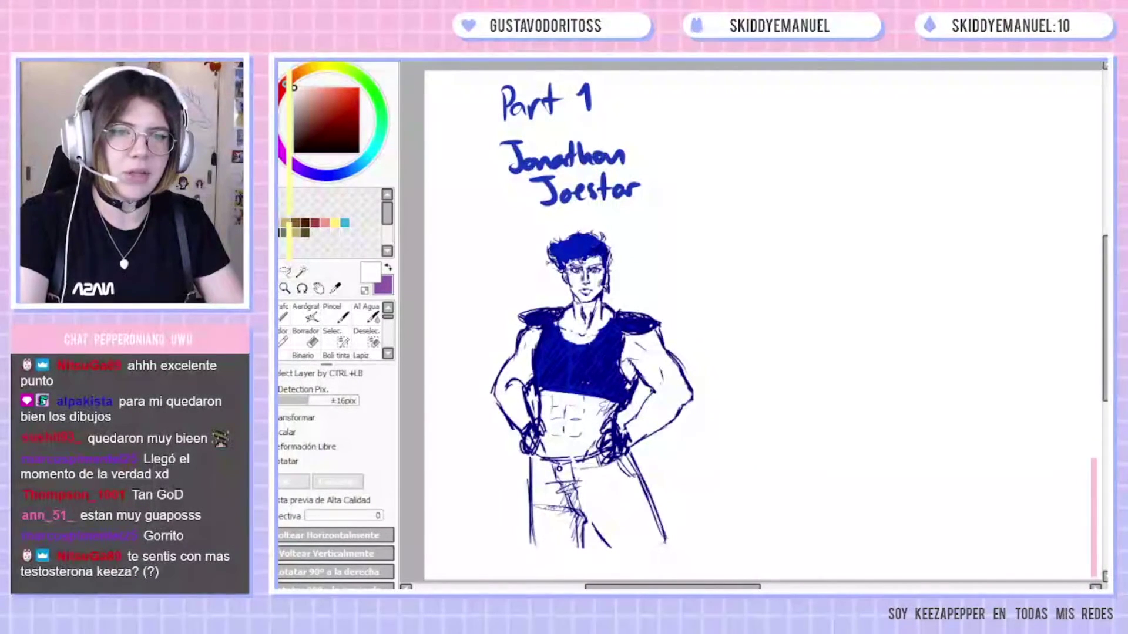
Paste the Jonathan reference picture beside the Part 1 drawing and enlarge it slightly.
key("ctrl+v")
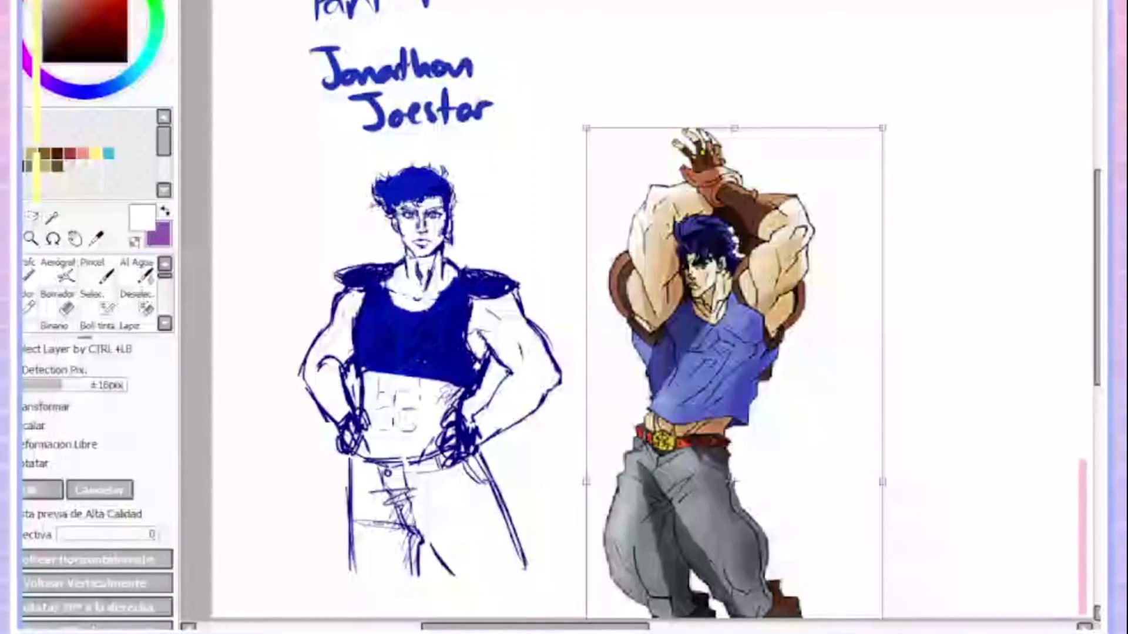
left_click_drag(882, 128, 889, 112)
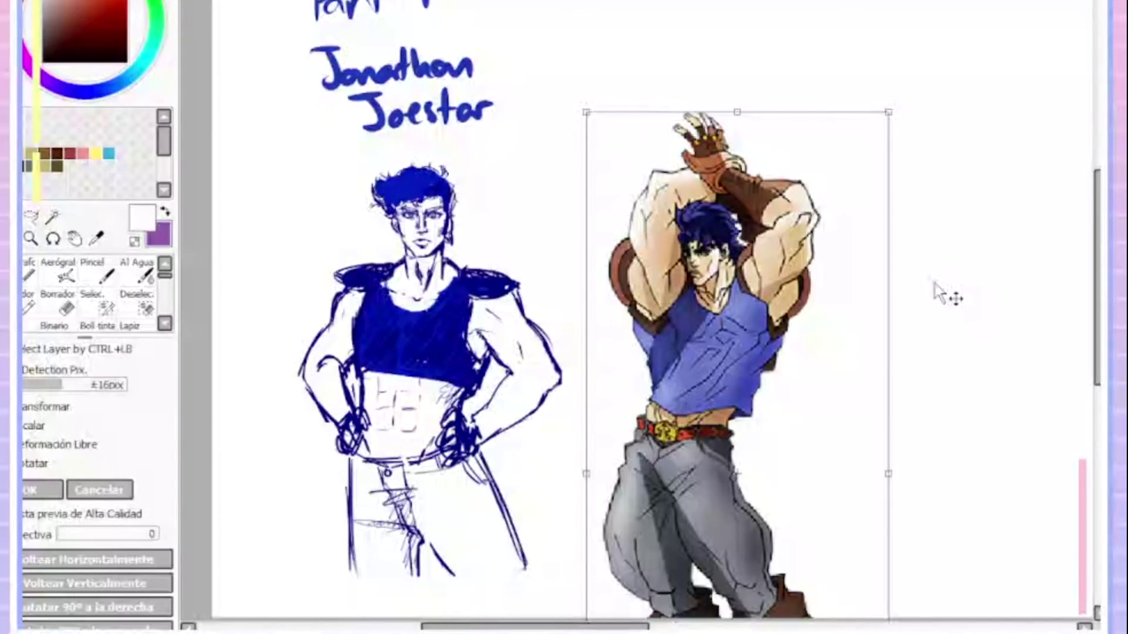
key("Return")
Select Jonathan's face with the lasso and scale it down slightly to sit within his head.
scroll(754, 503, "up", 2)
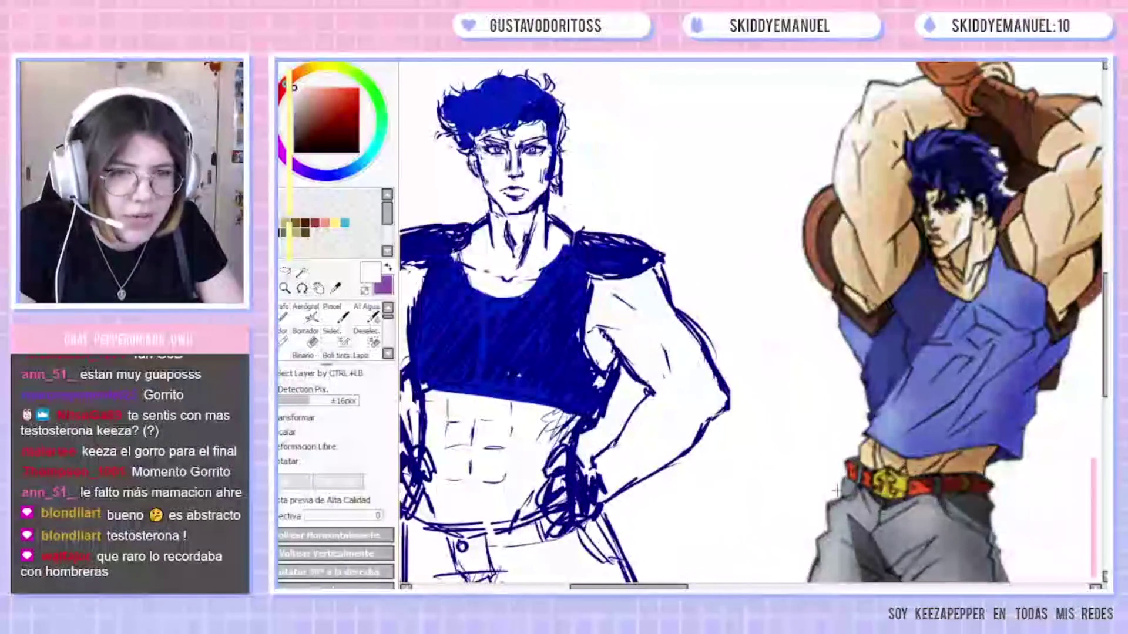
scroll(836, 491, "down", 2)
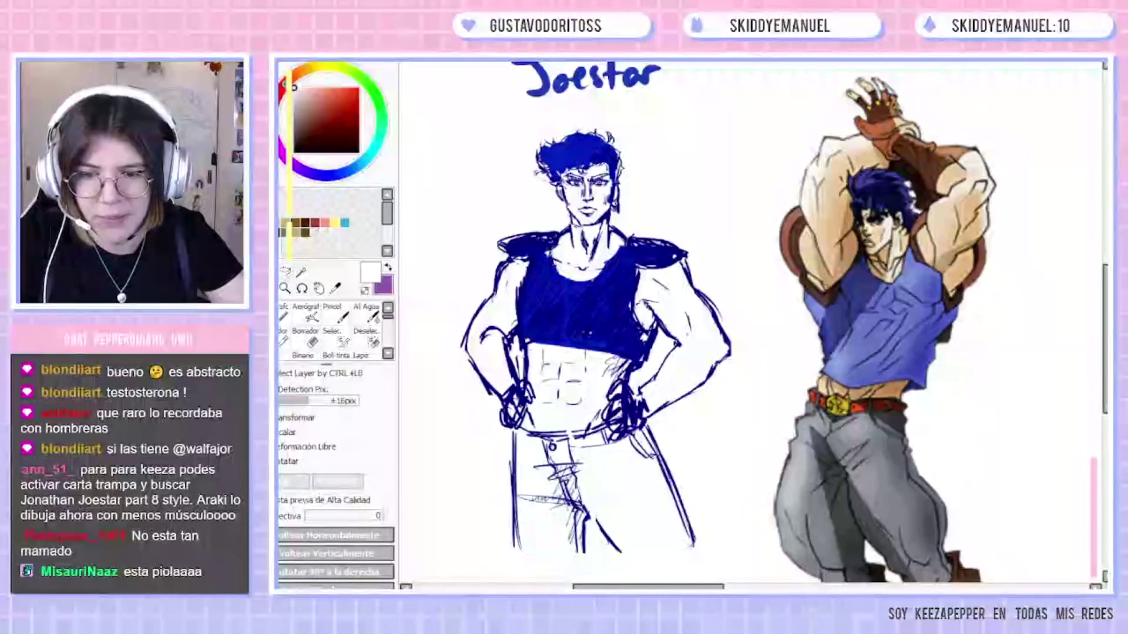
key("m")
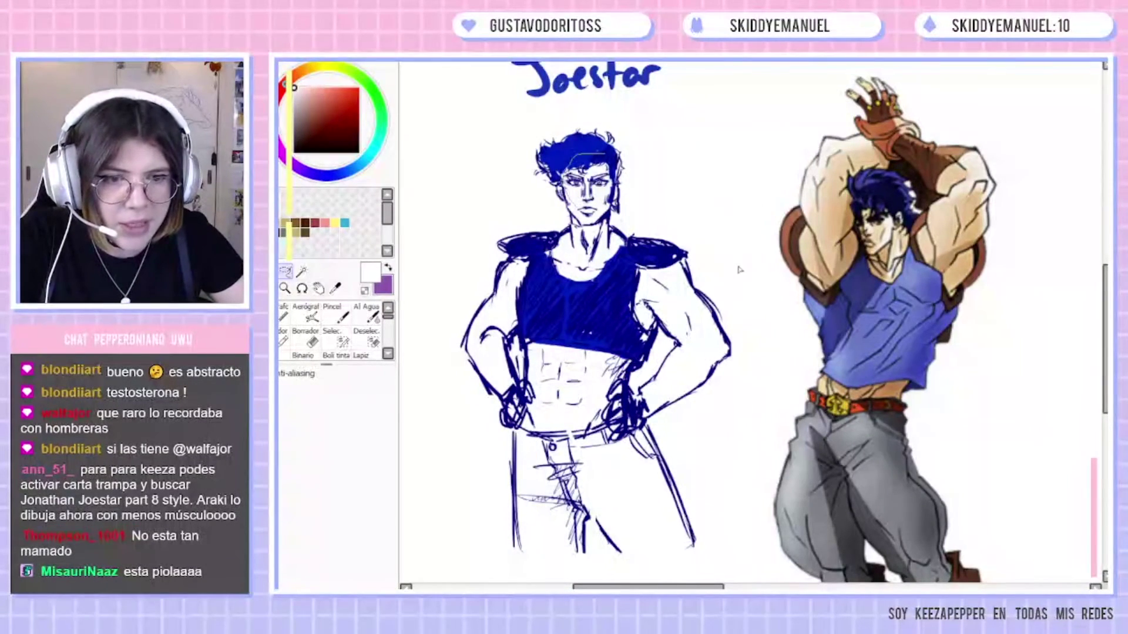
key("ctrl+t")
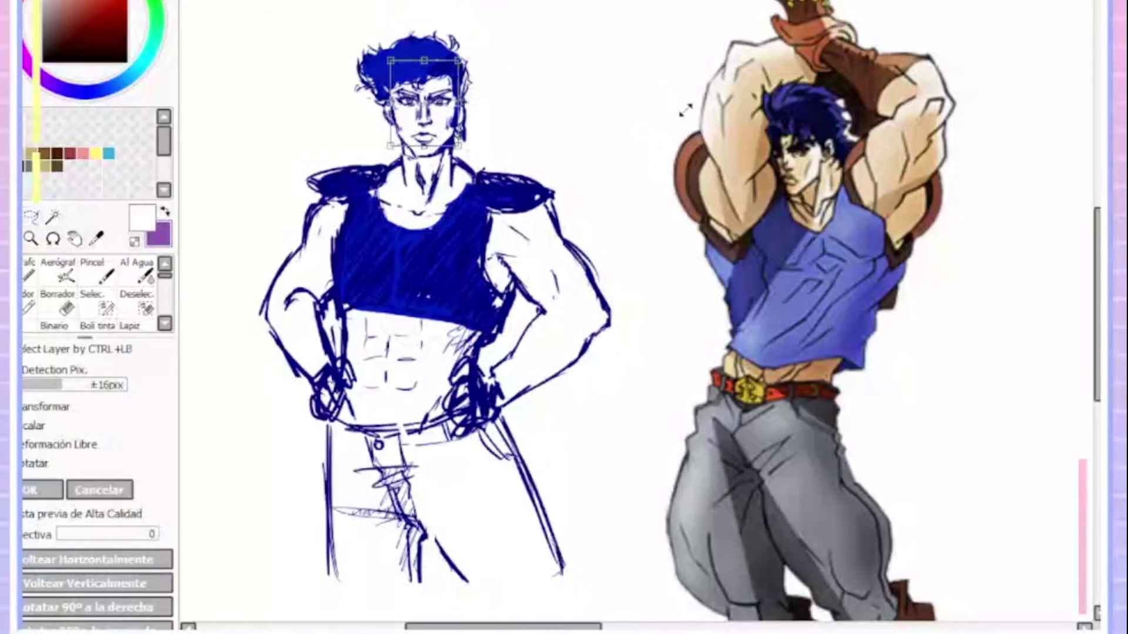
left_click_drag(685, 110, 672, 126)
left_click_drag(652, 170, 656, 171)
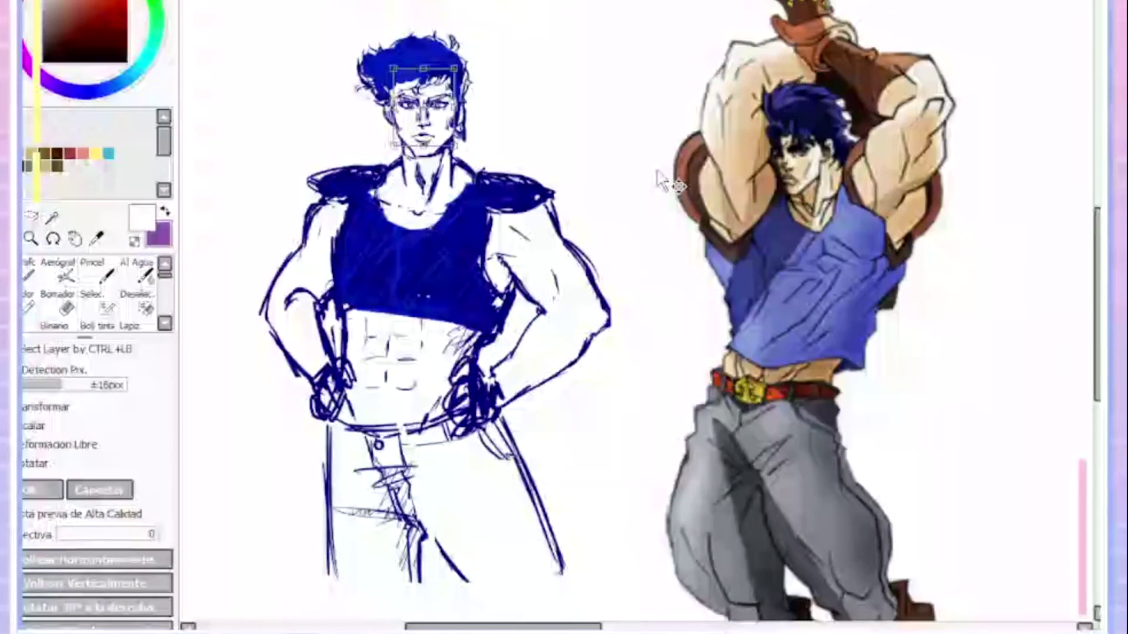
key("Return")
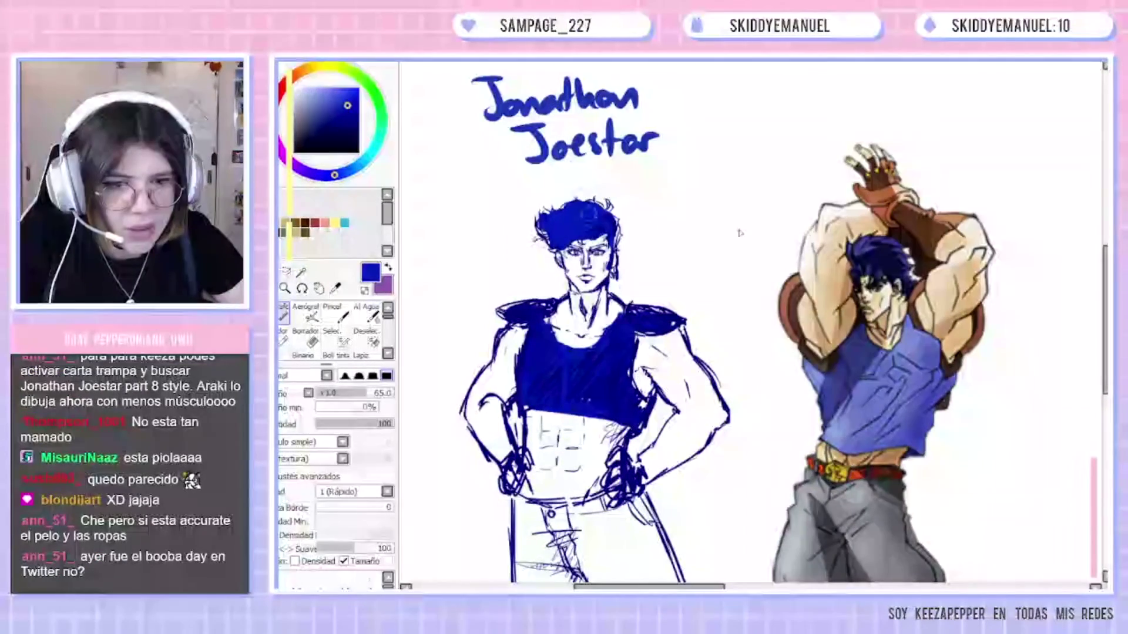
Erase the puffy outer edge of Jonathan's hair and redraw it as loose spiky strands in dark blue.
scroll(722, 150, "up", 2)
mouse_move(493, 139)
left_mouse_down()
mouse_move(446, 154)
mouse_move(458, 163)
left_mouse_up()
key("ctrl+z")
key("e")
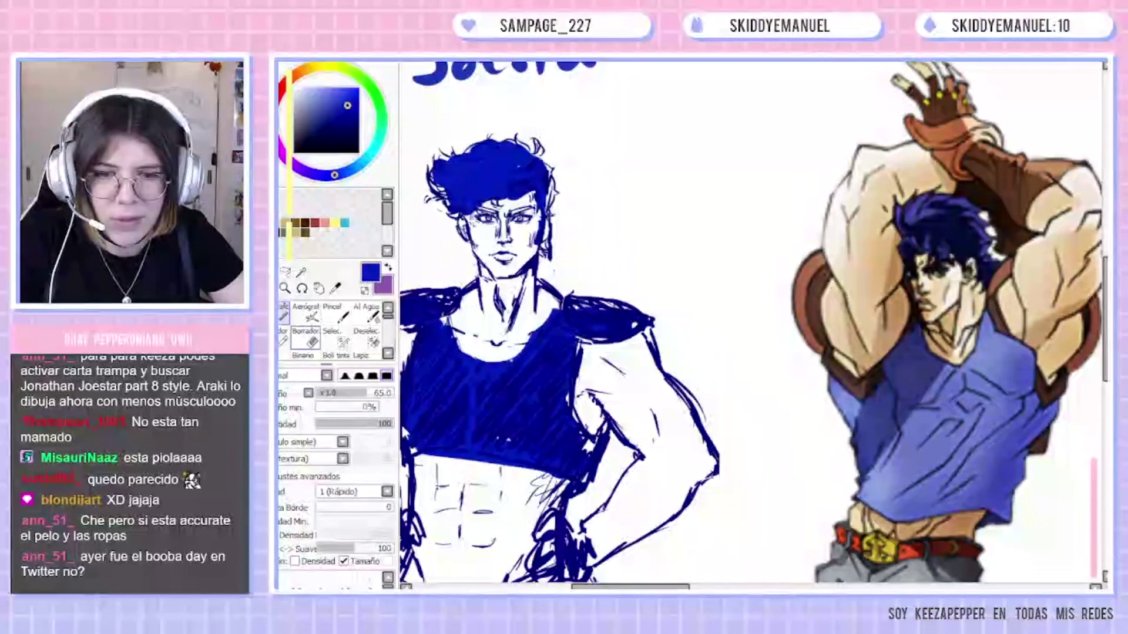
left_click_drag(435, 164, 436, 210)
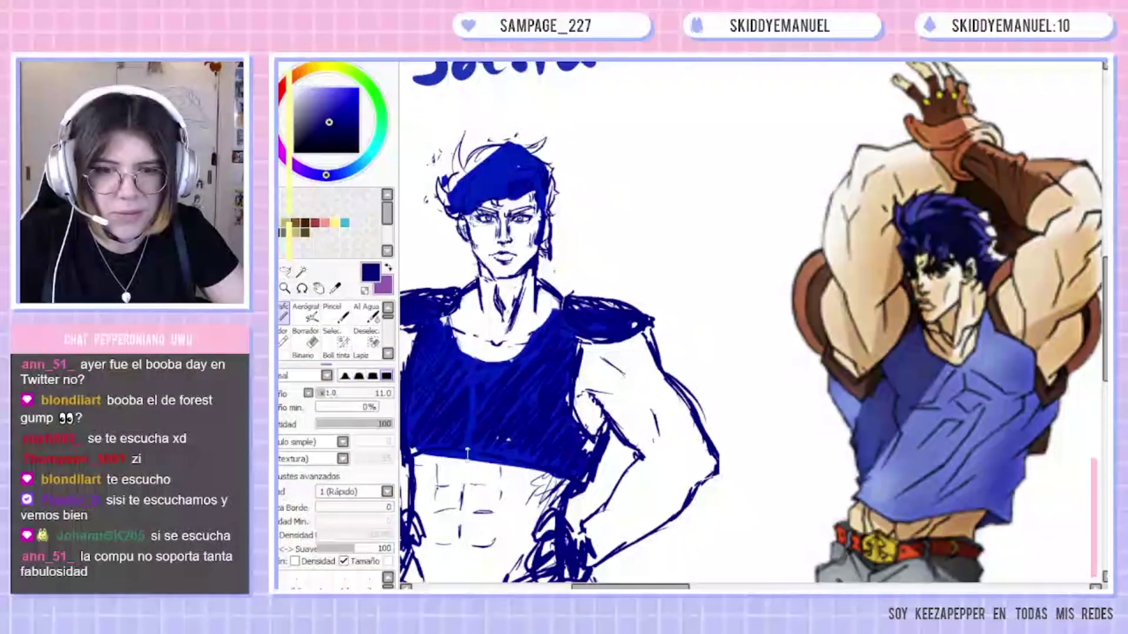
Sample the blue of Jonathan's clothing and fill his redrawn hair with a larger brush.
right_click(471, 369)
left_click(353, 393)
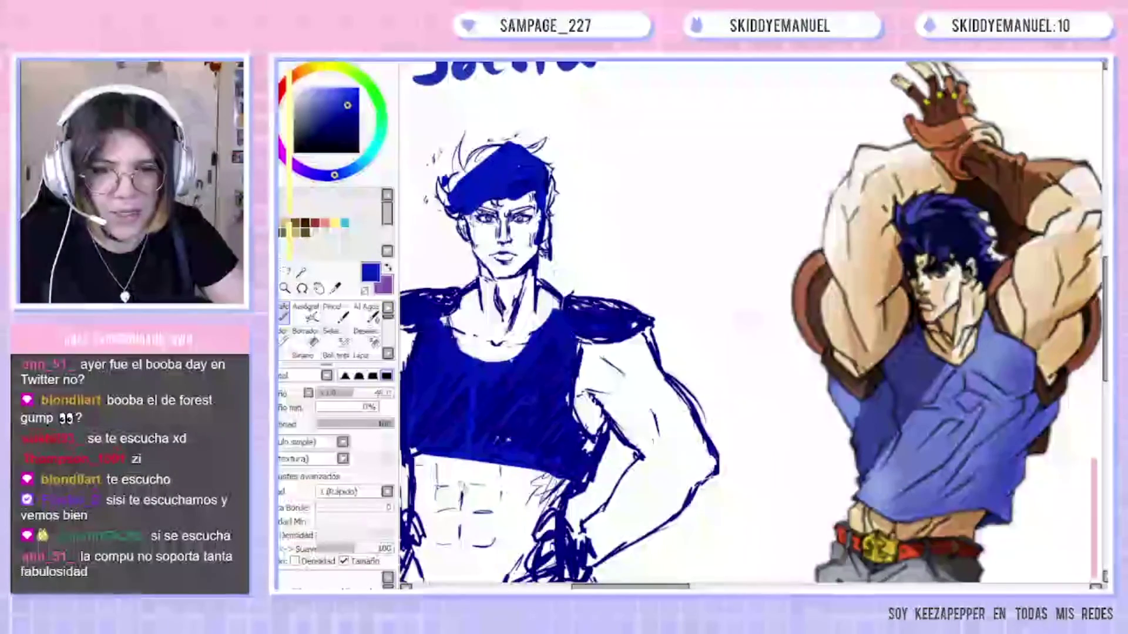
mouse_move(450, 185)
left_mouse_down()
mouse_move(440, 189)
mouse_move(459, 161)
mouse_move(494, 147)
left_mouse_up()
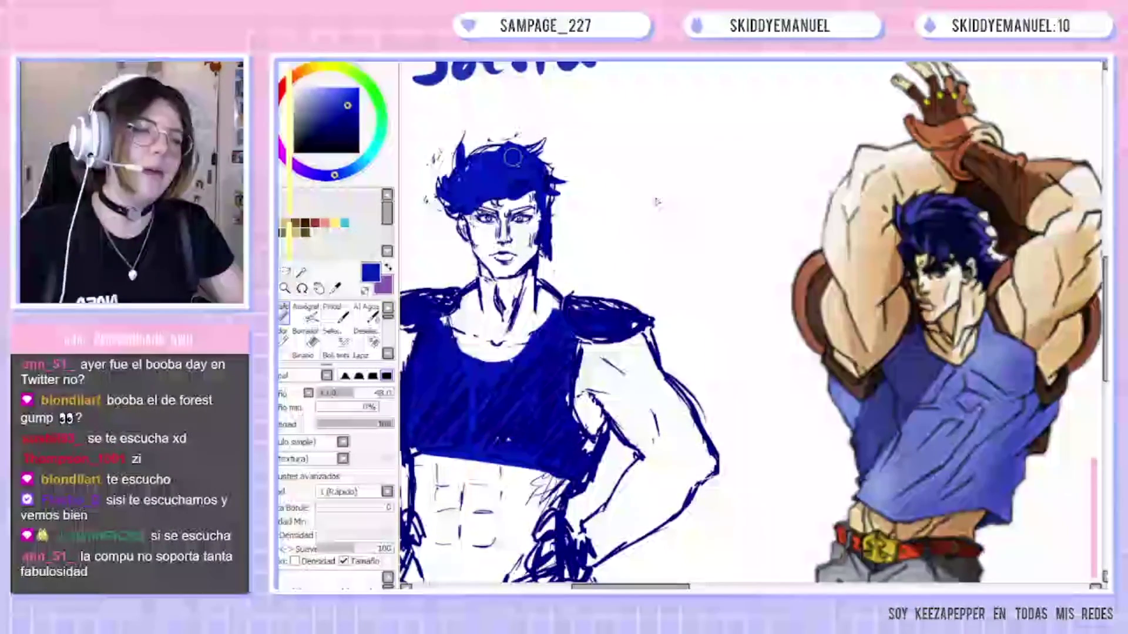
scroll(599, 153, "down", 1)
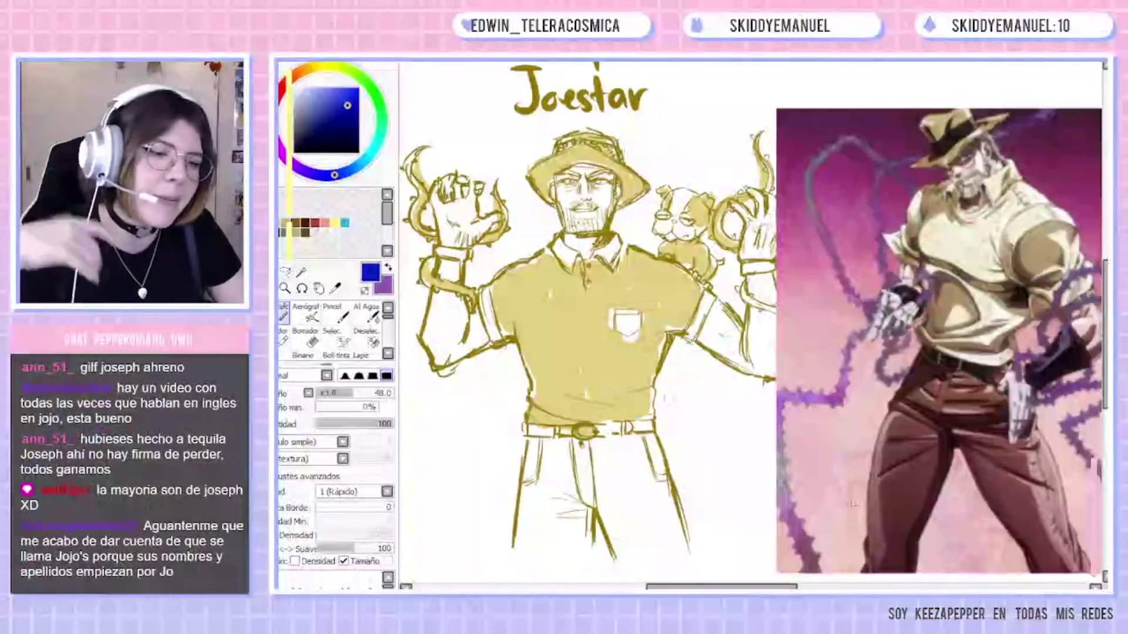
Sample the ochre line color and redraw Joseph's trousers with wider legs and fold lines, following the reference.
left_click_drag(938, 467, 916, 468)
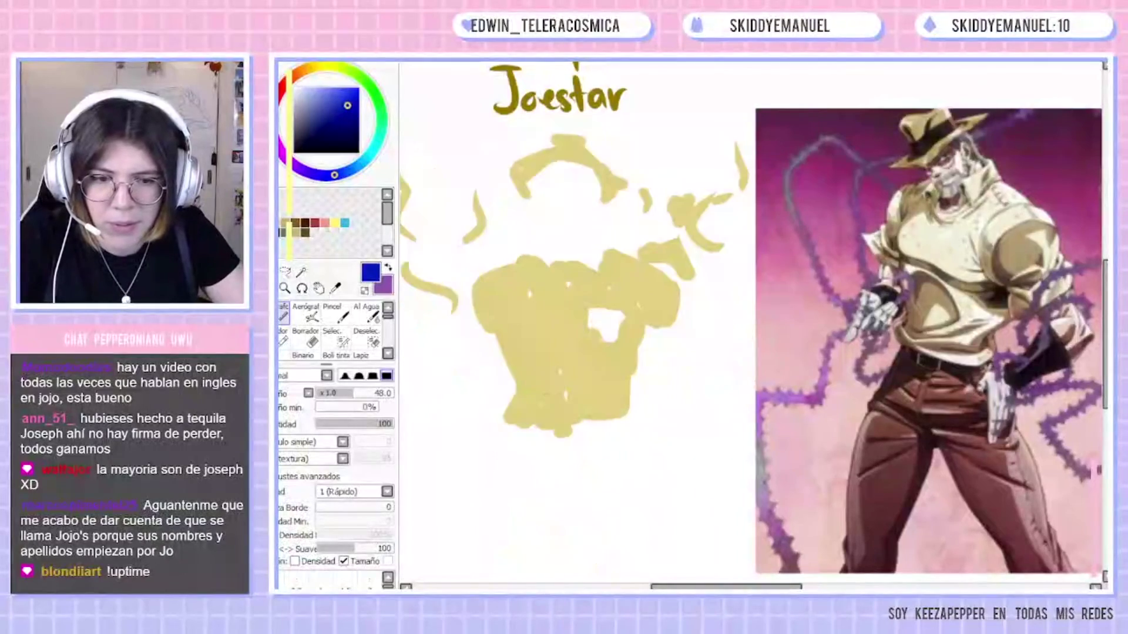
key("e")
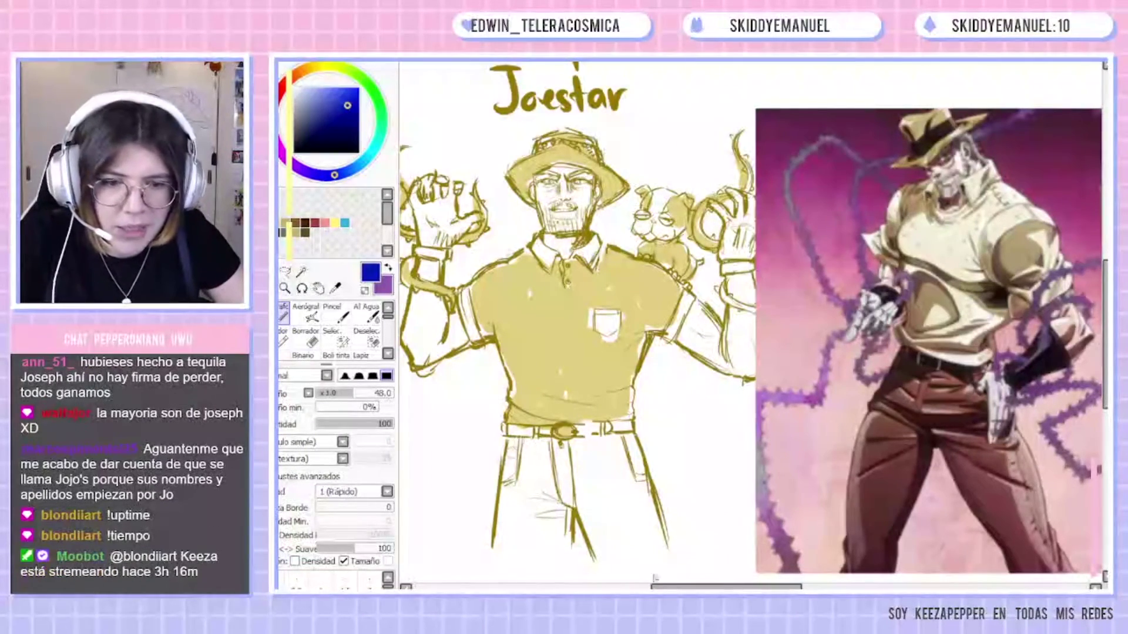
right_click(501, 459)
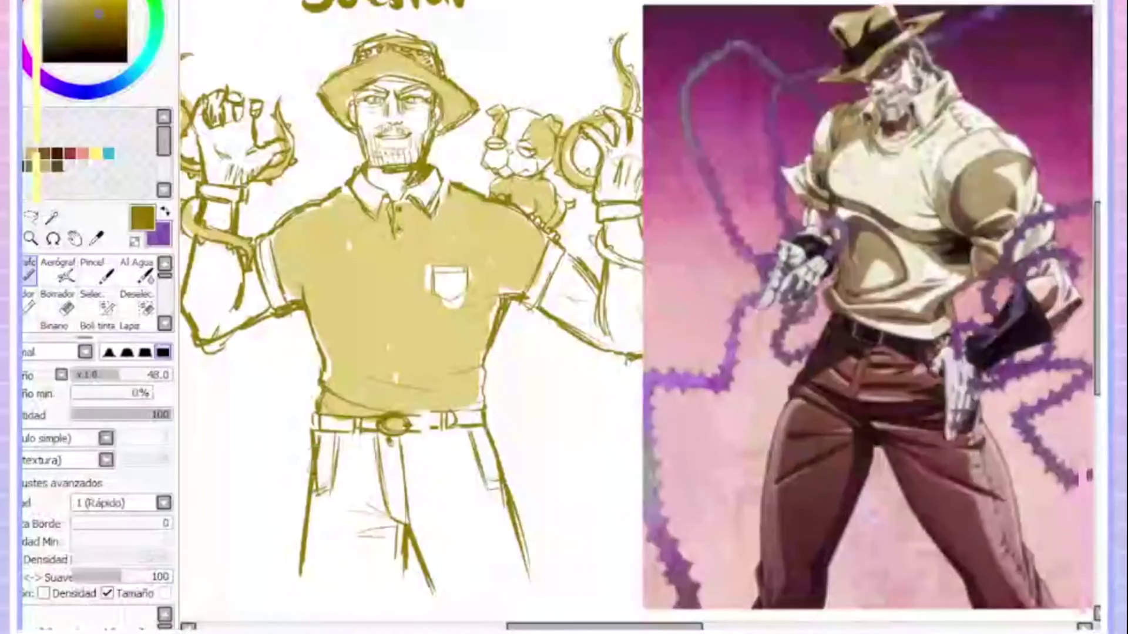
left_click_drag(498, 470, 562, 585)
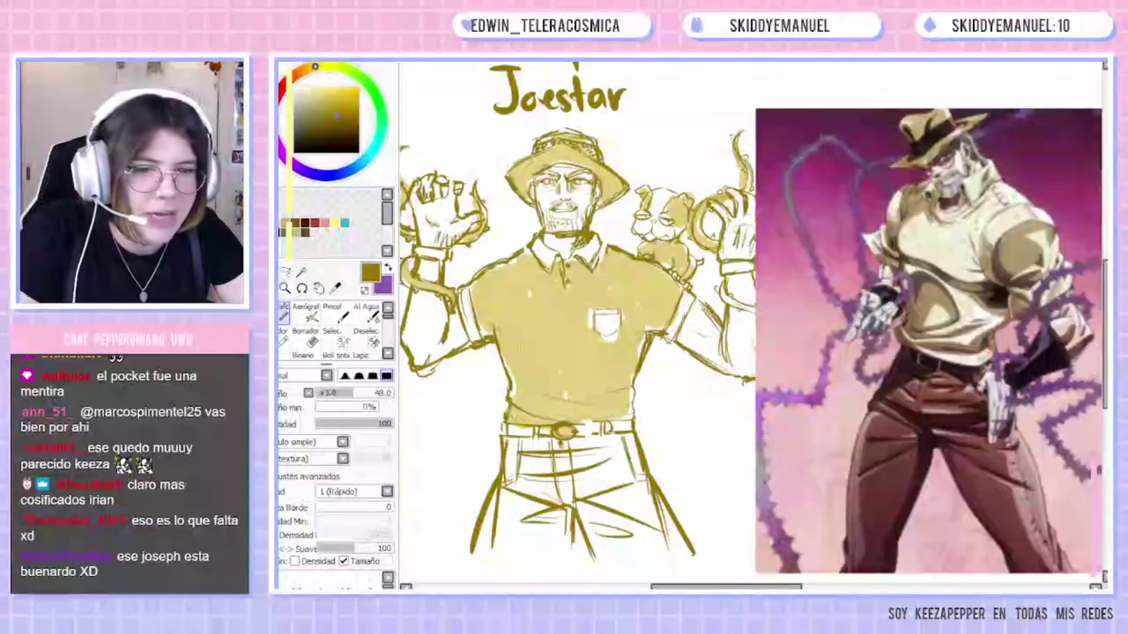
Darken Joseph's wrists and the band of his hat with the ochre line color.
left_click_drag(422, 311, 449, 311)
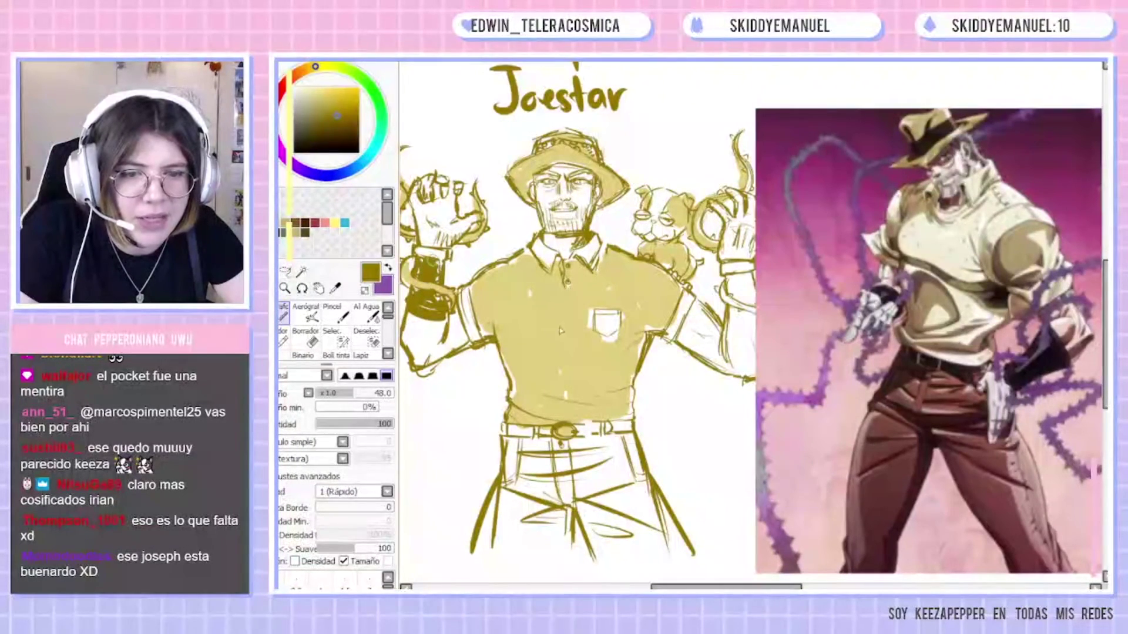
mouse_move(728, 318)
left_mouse_down()
mouse_move(751, 334)
mouse_move(744, 315)
left_mouse_up()
left_click_drag(536, 153, 582, 151)
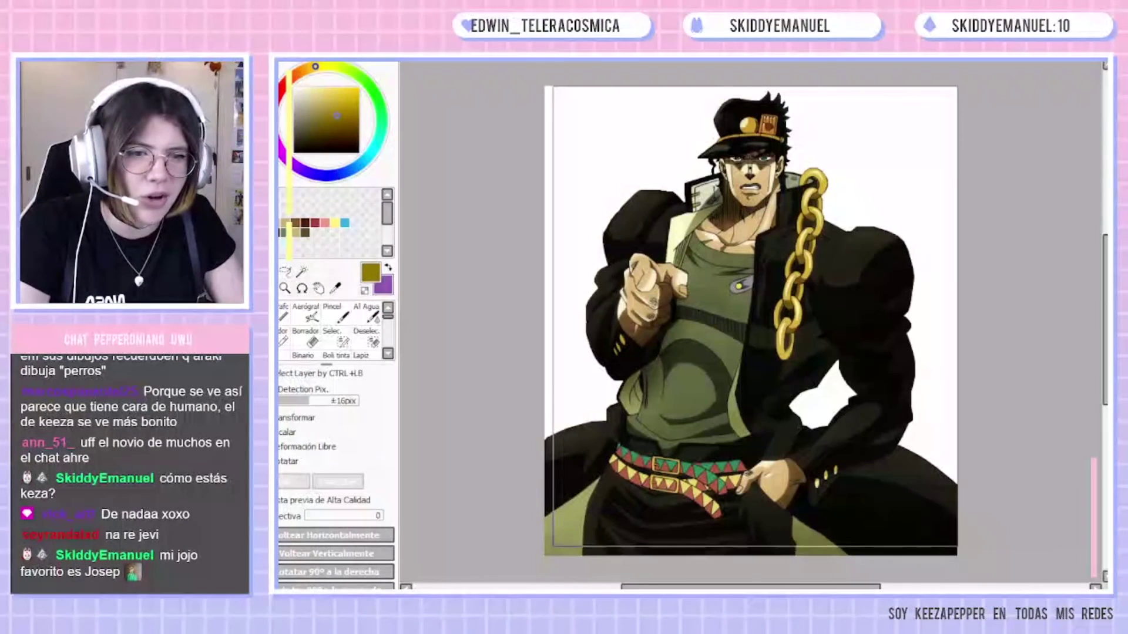
Bring the Jotaro reference picture into the drawing and place it beside the Part 3 sketch.
left_click_drag(958, 547, 961, 558)
key("ctrl+d")
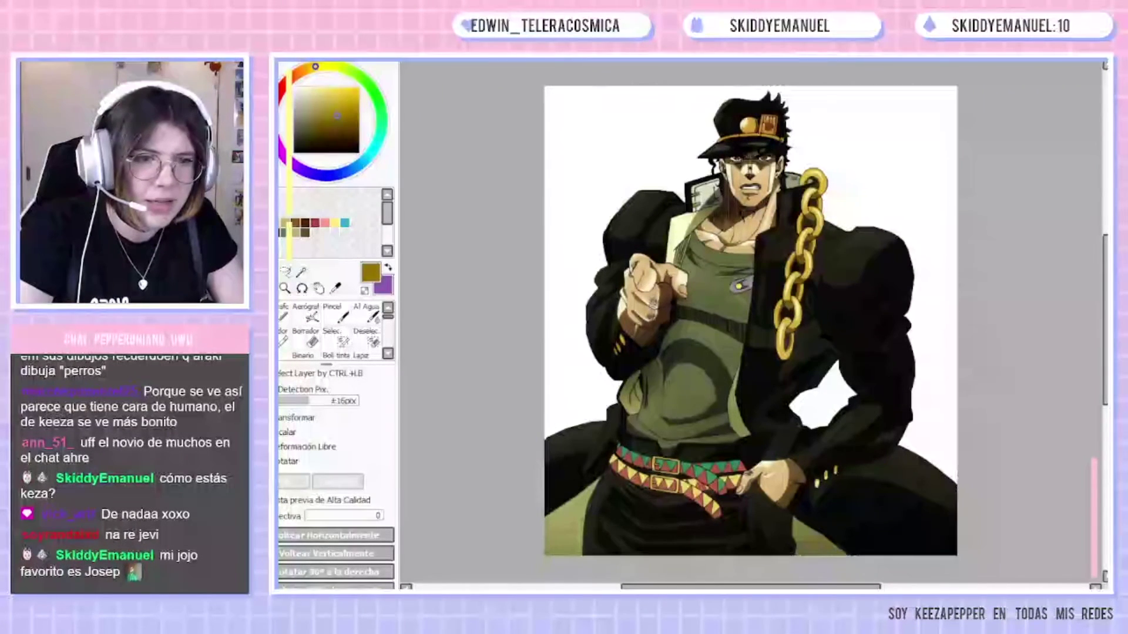
key("ctrl+Tab")
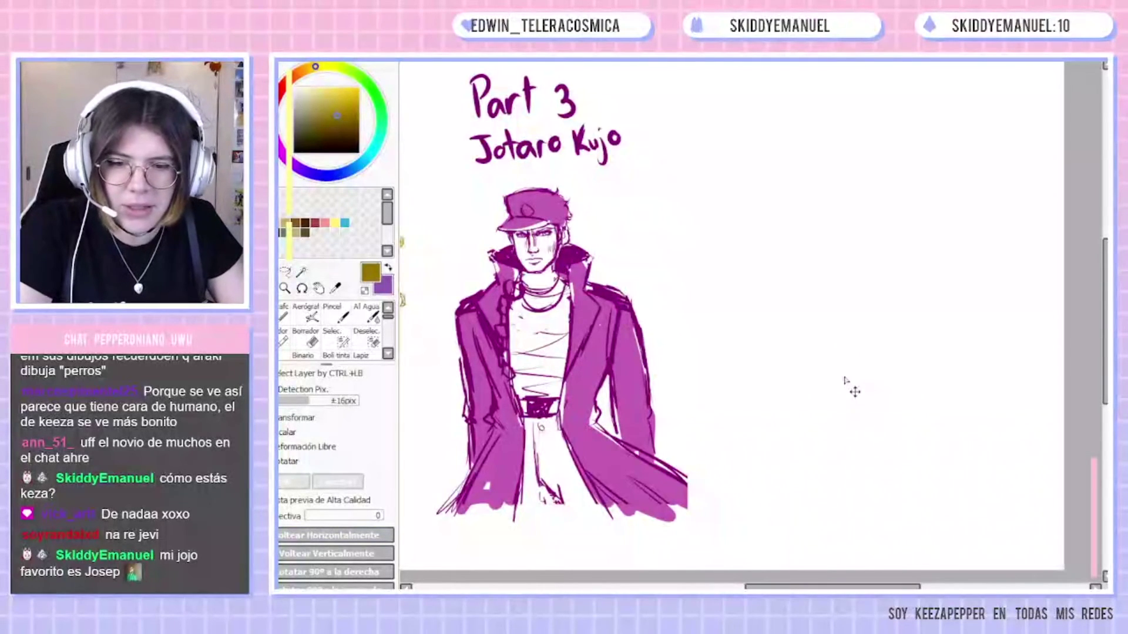
left_click_drag(428, 265, 957, 428)
left_click_drag(653, 306, 916, 240)
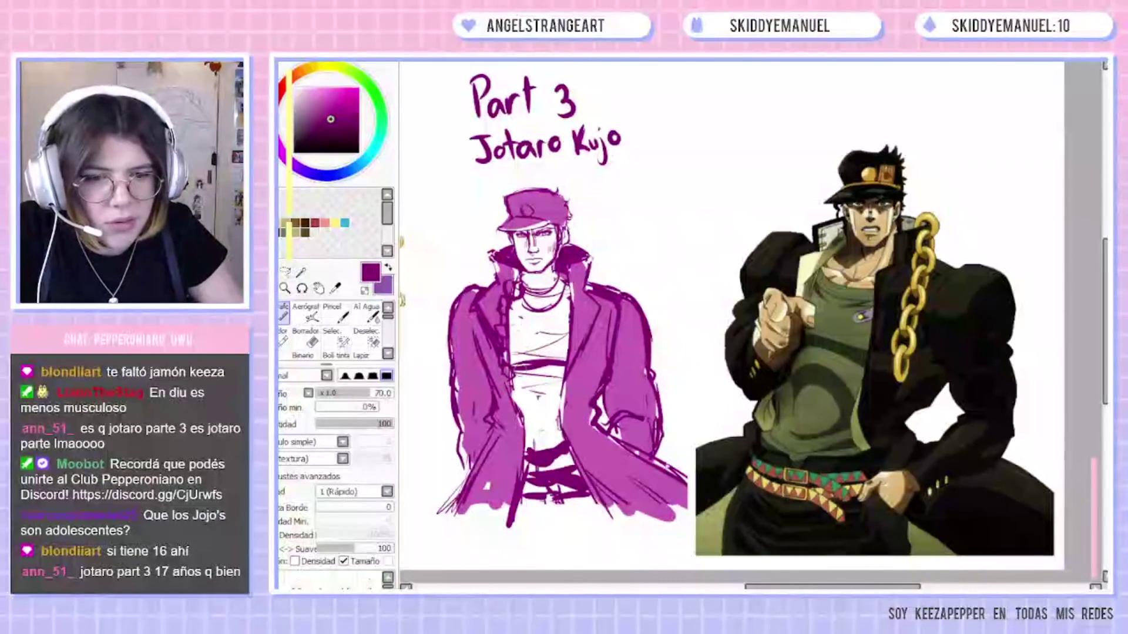
Trim the purple coat fill around Jotaro's waist to widen his exposed shirt and belt.
right_click(525, 365)
right_click(526, 366)
mouse_move(512, 373)
left_mouse_down()
mouse_move(494, 423)
mouse_move(528, 446)
mouse_move(520, 416)
mouse_move(513, 500)
mouse_move(528, 458)
left_mouse_up()
right_click(537, 413)
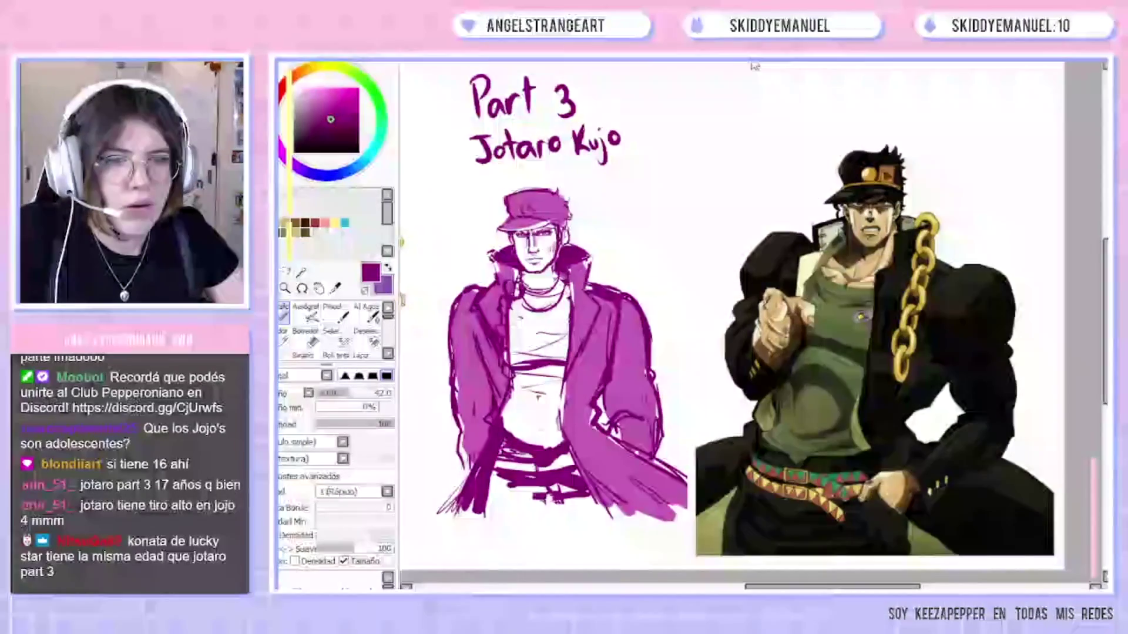
Reduce the brush to size 17, rework the shading lines on Jotaro's cheeks and add hair strands below his cap.
left_click(779, 64)
left_click(775, 64)
left_click_drag(446, 330, 635, 404)
left_click_drag(677, 327, 690, 359)
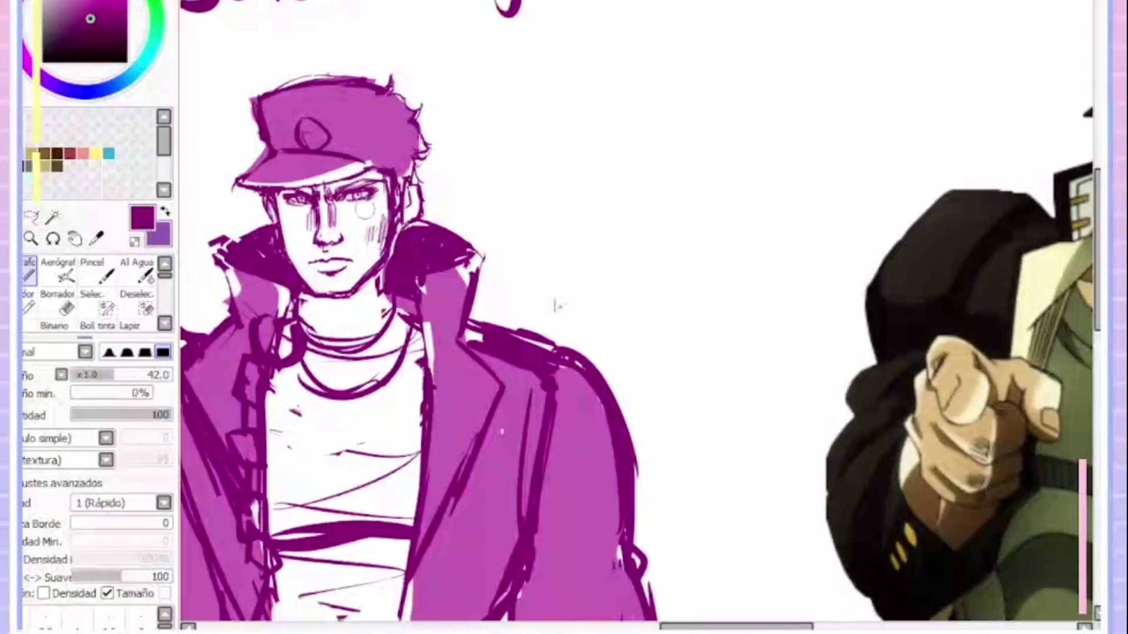
key("[")
key("[")
key("[")
key("[")
key("[")
key("[")
key("[")
key("[")
key("[")
key("[")
key("[")
key("[")
key("[")
key("[")
key("[")
key("[")
key("[")
key("[")
key("[")
key("[")
left_click_drag(362, 206, 369, 258)
key("ctrl+z")
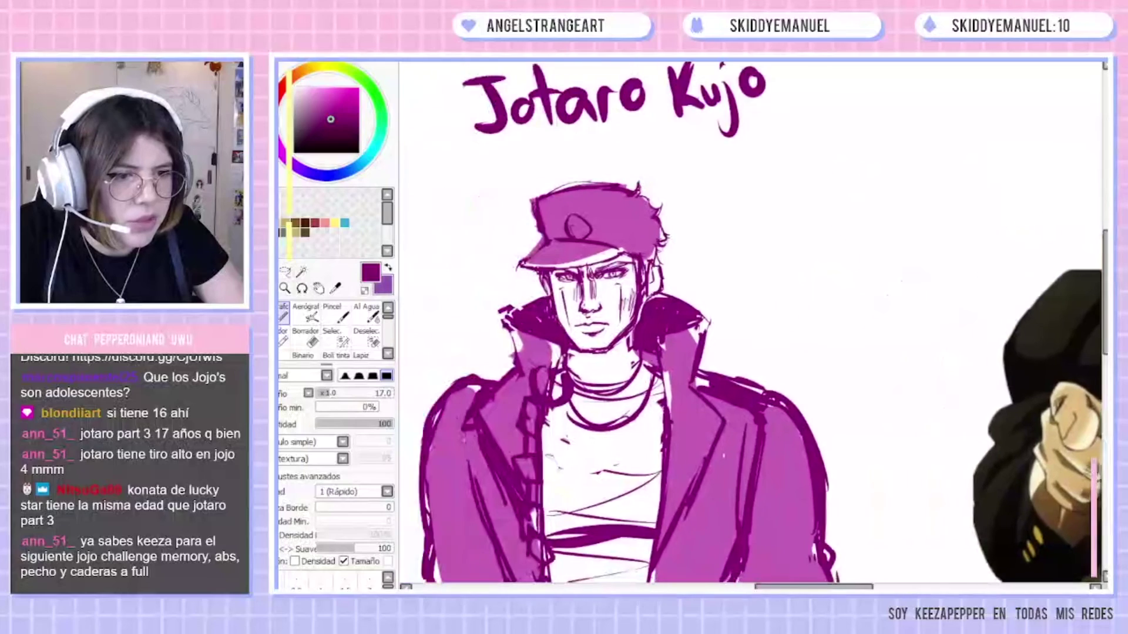
mouse_move(540, 272)
left_mouse_down()
mouse_move(526, 278)
mouse_move(533, 292)
left_mouse_up()
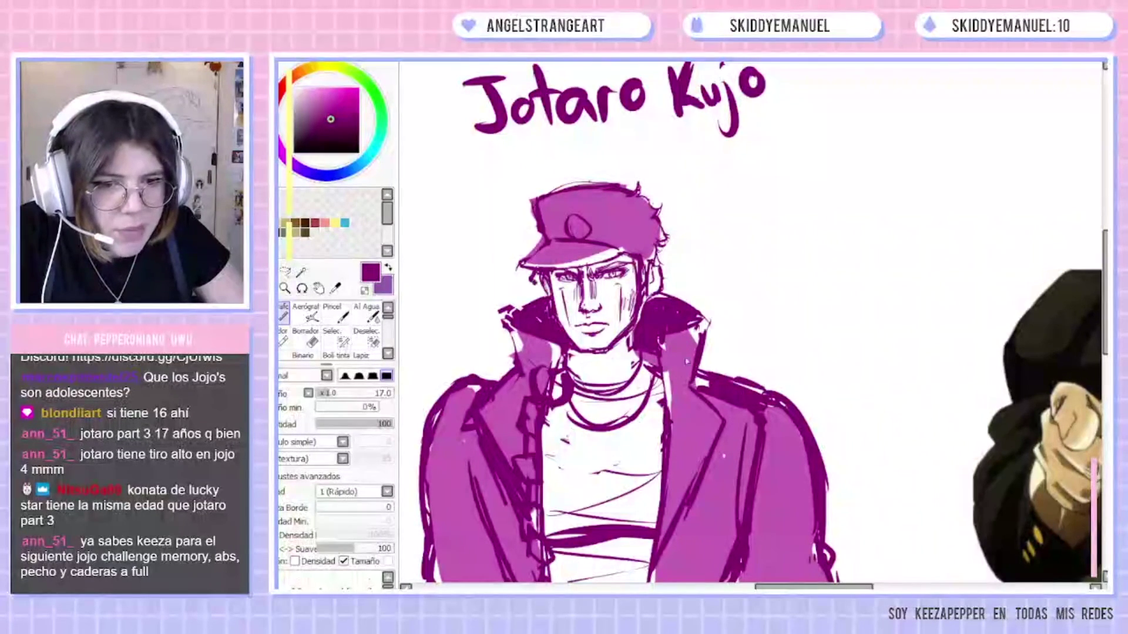
Add white buttons down the front of Josuke's jacket, following the reference picture beside him.
left_click_drag(648, 376, 370, 379)
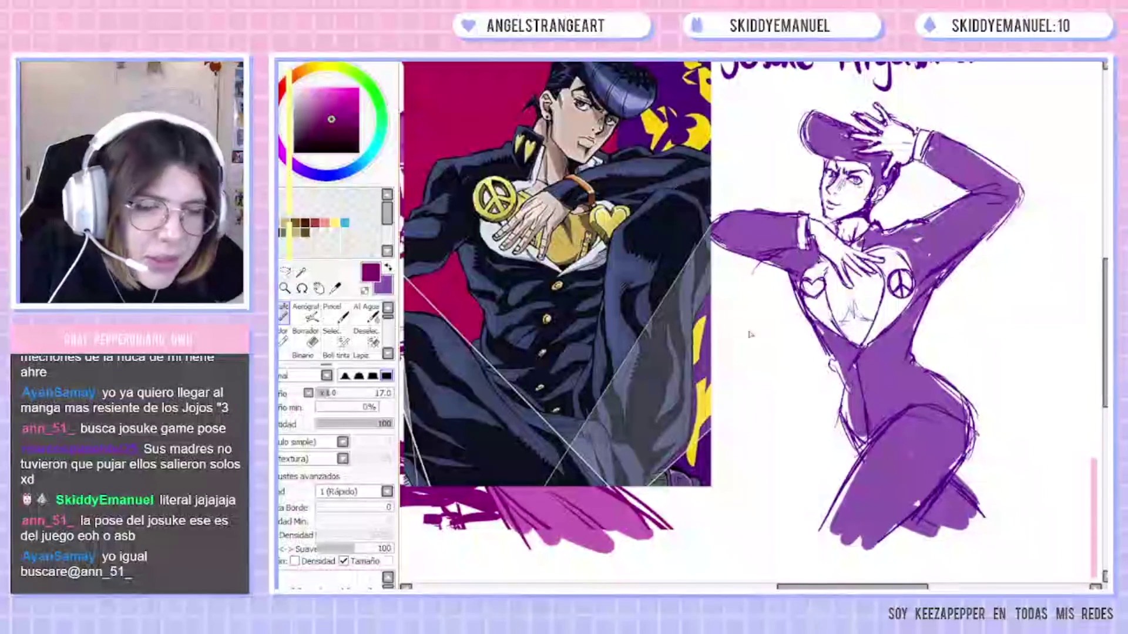
key("ctrl+z")
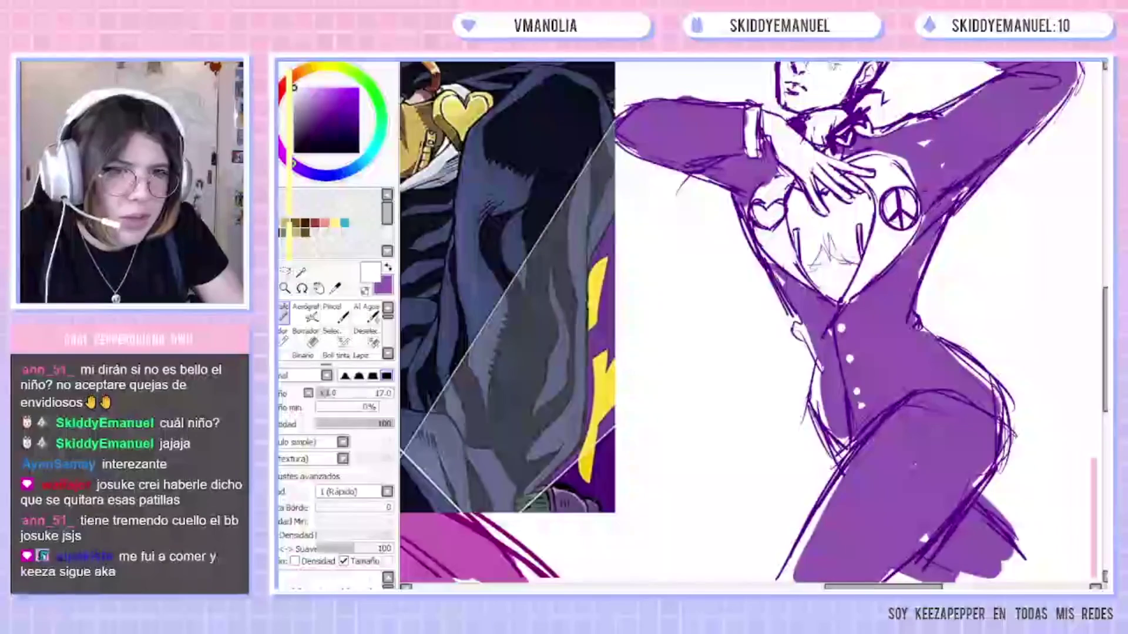
scroll(752, 323, "down", 5)
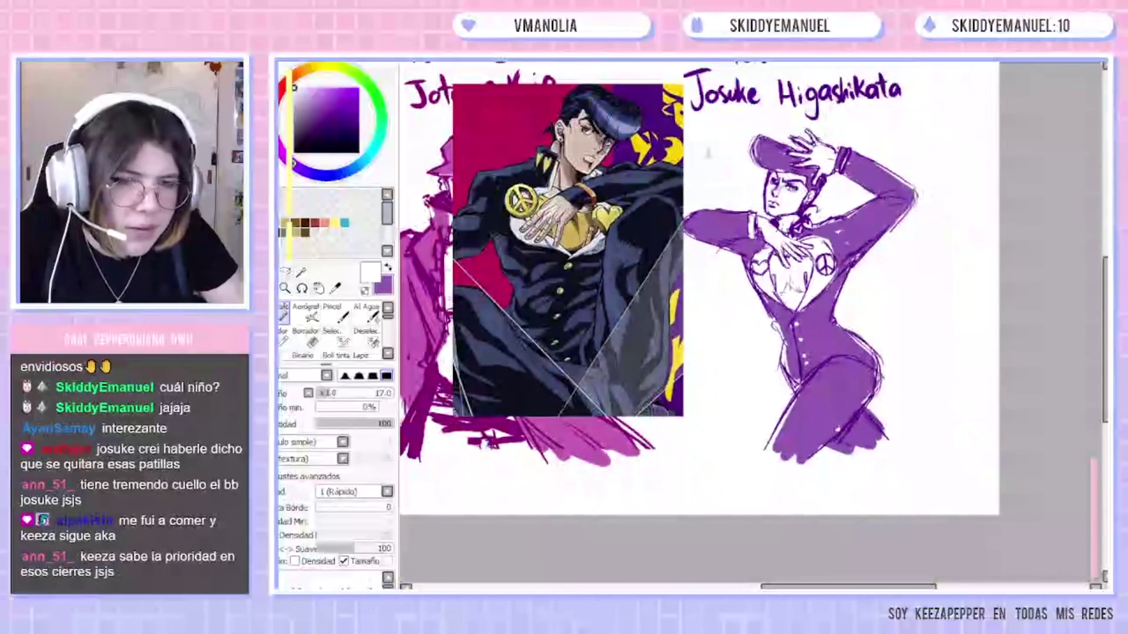